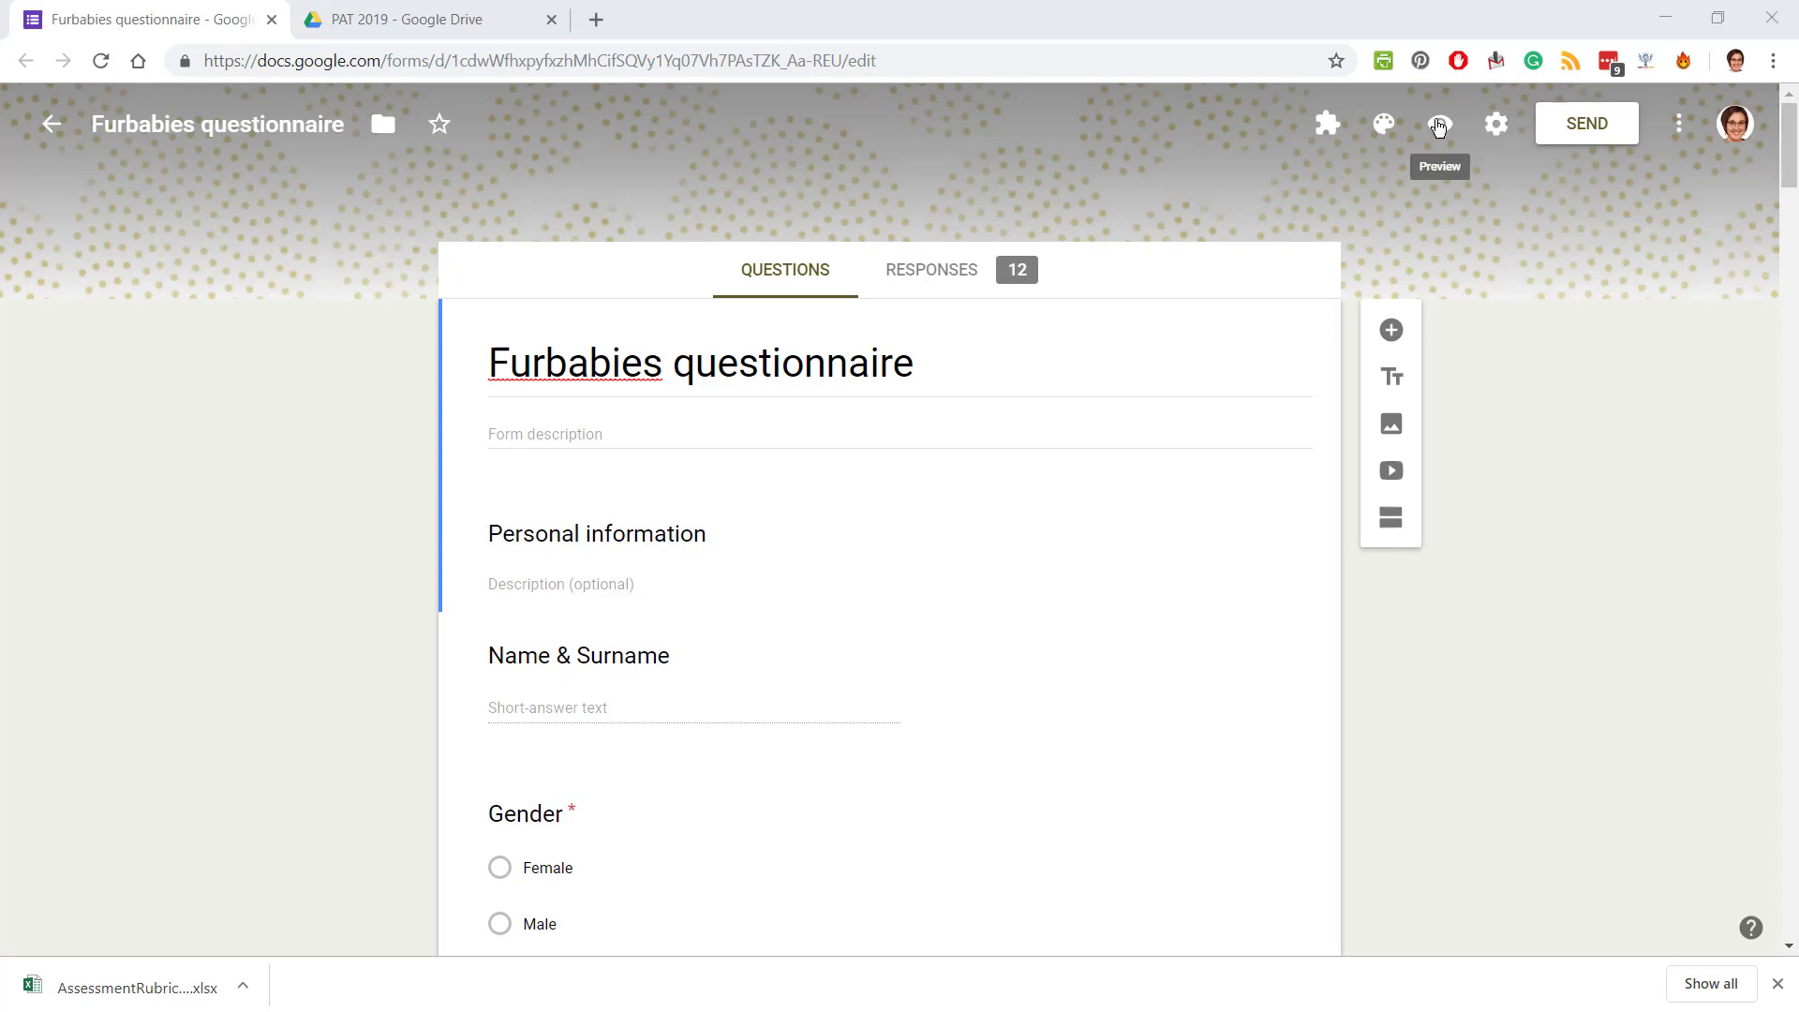
Preview the Furbabies questionnaire in a new tab, scroll through its questions, and open Chrome's menu.
left_click(1438, 125)
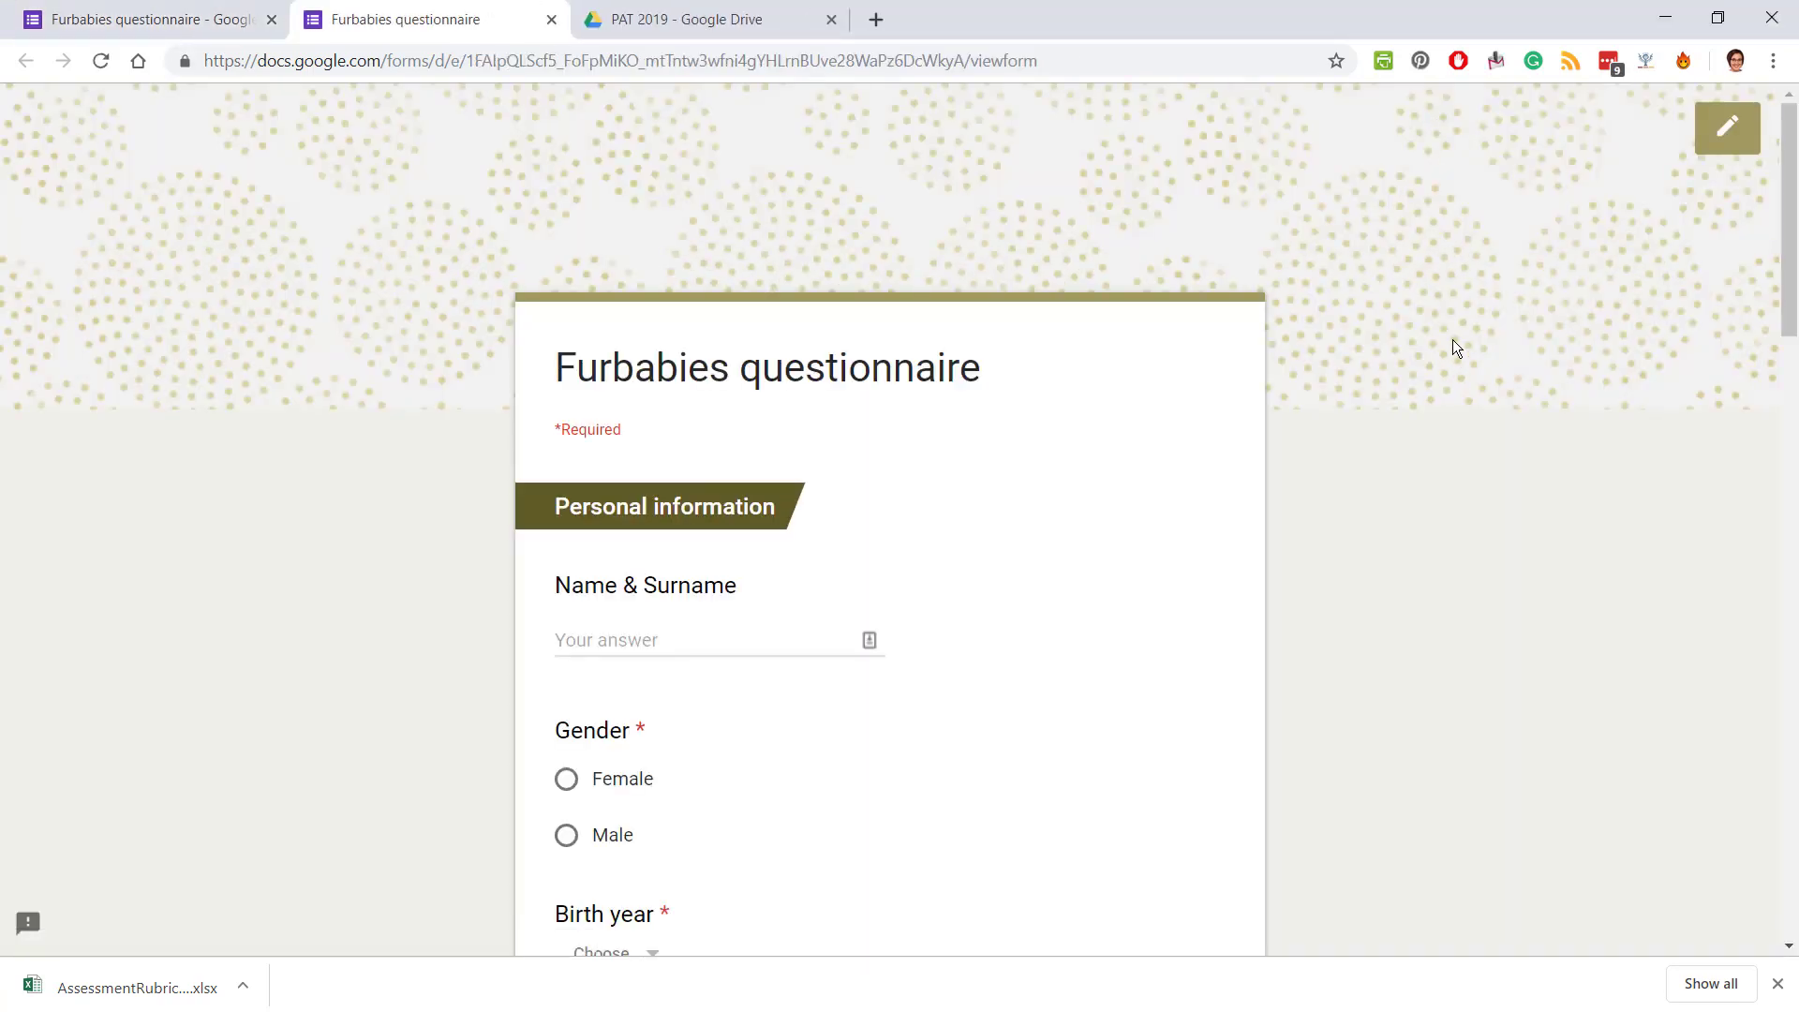
scroll(1453, 349, "down", 5)
scroll(1452, 340, "down", 10)
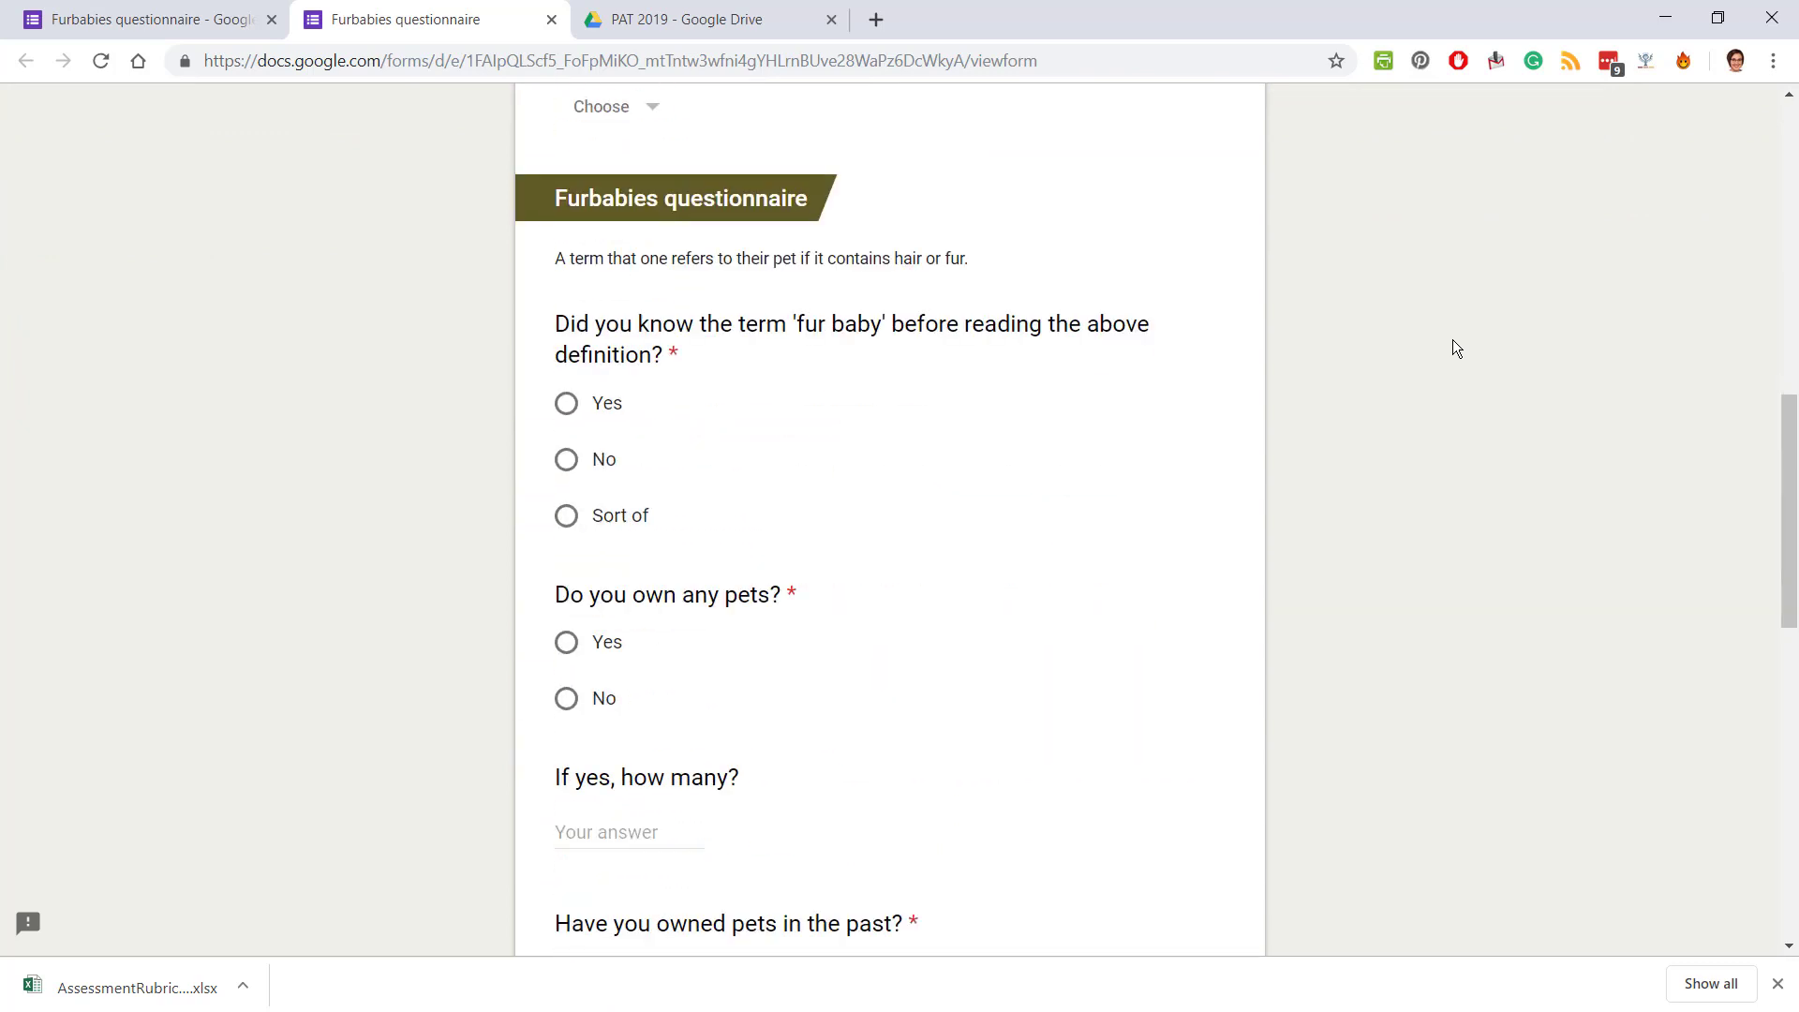
left_click(1775, 61)
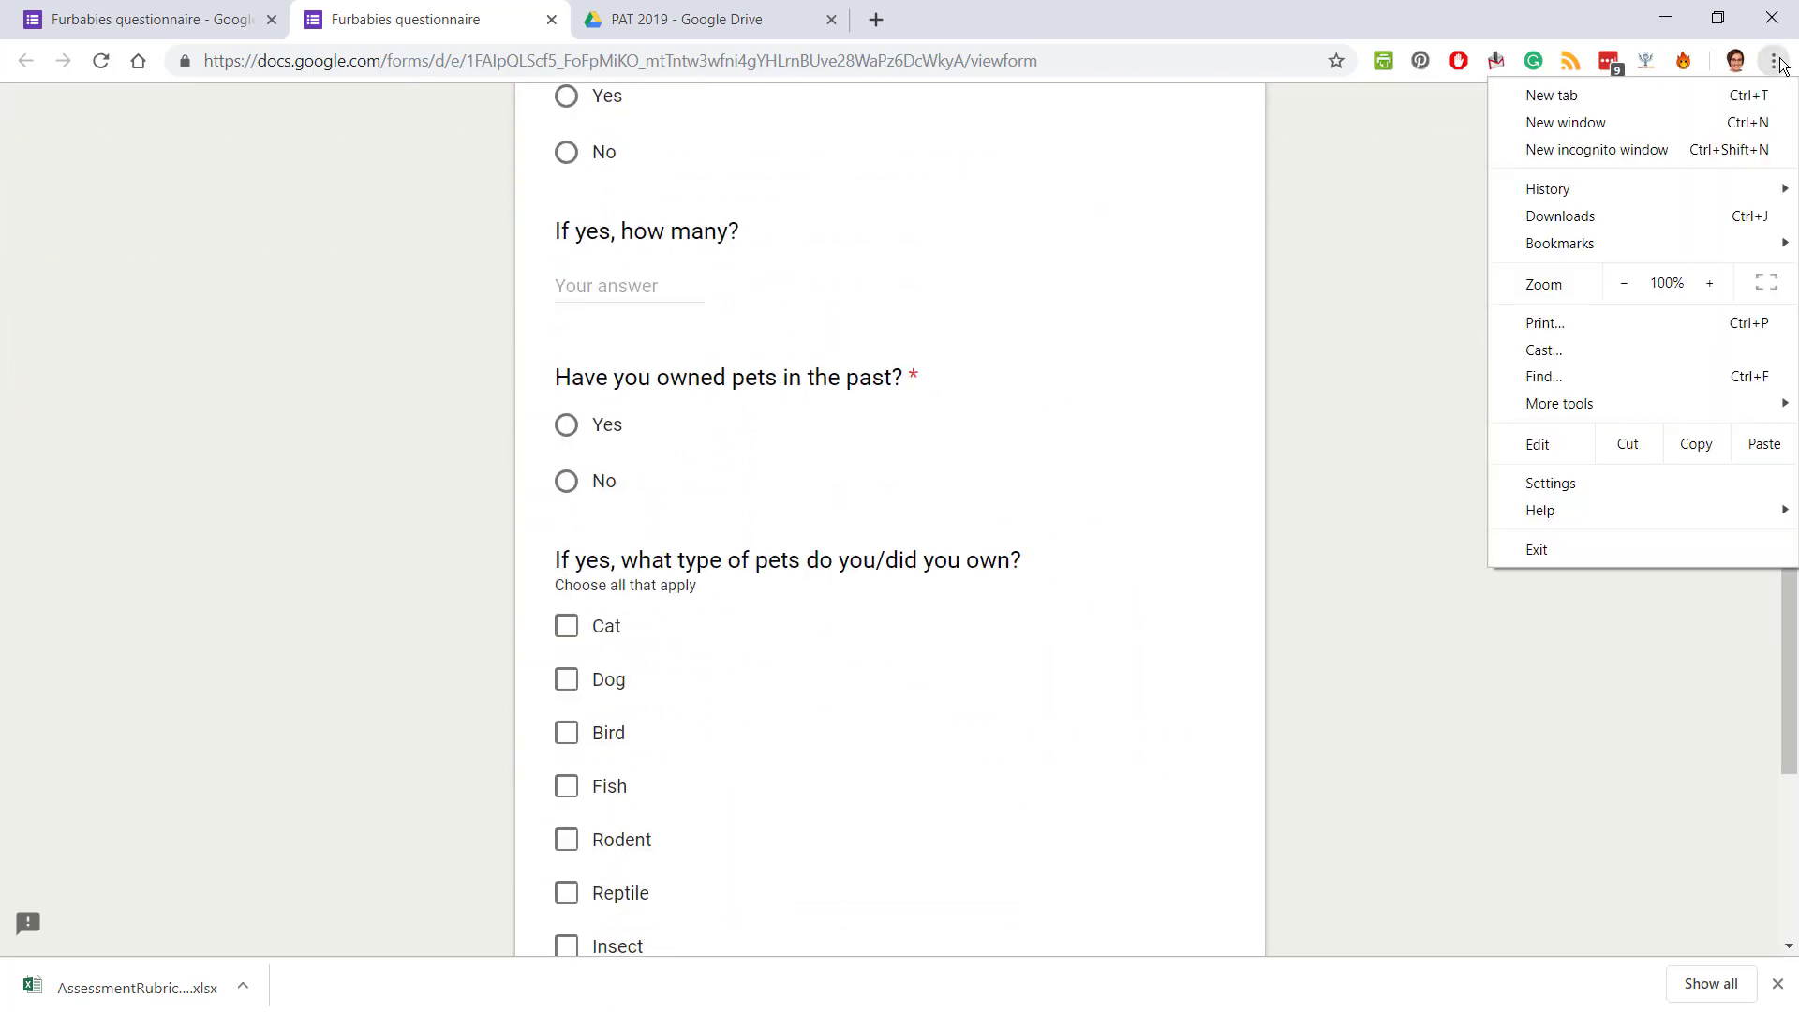
Start printing the previewed form, keeping Save as PDF as the destination.
left_click(1748, 328)
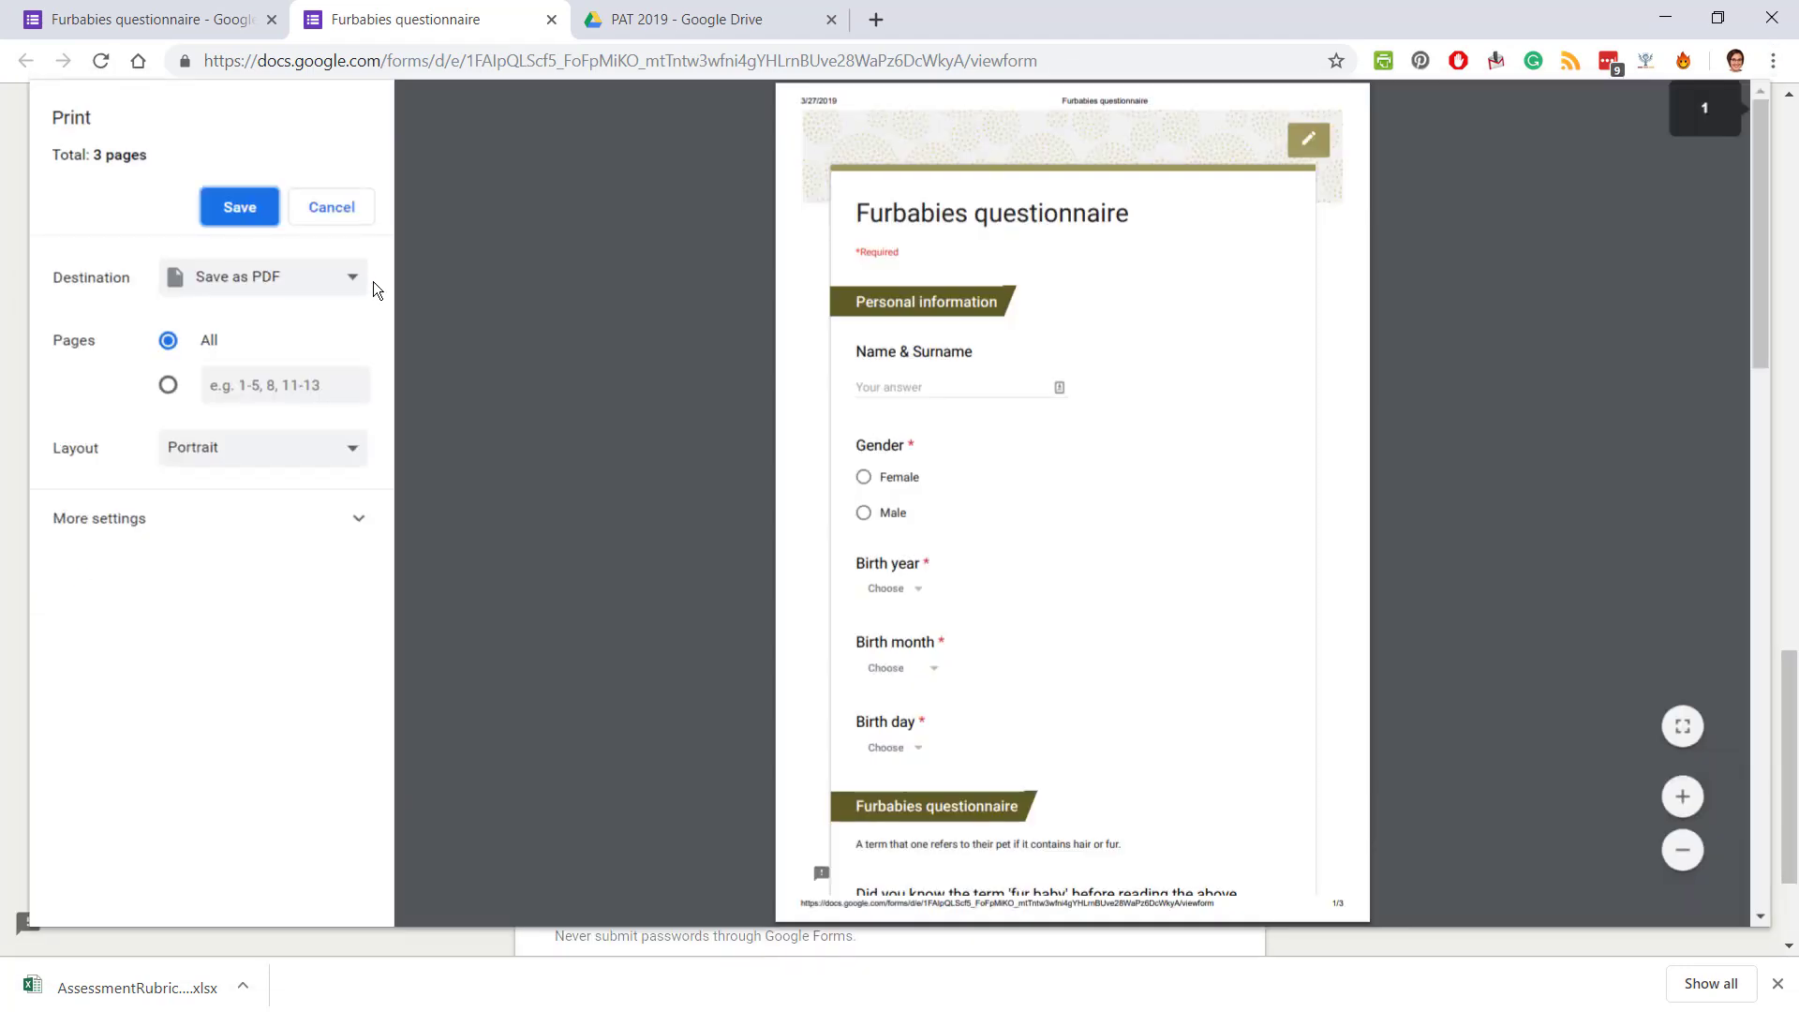
left_click(347, 277)
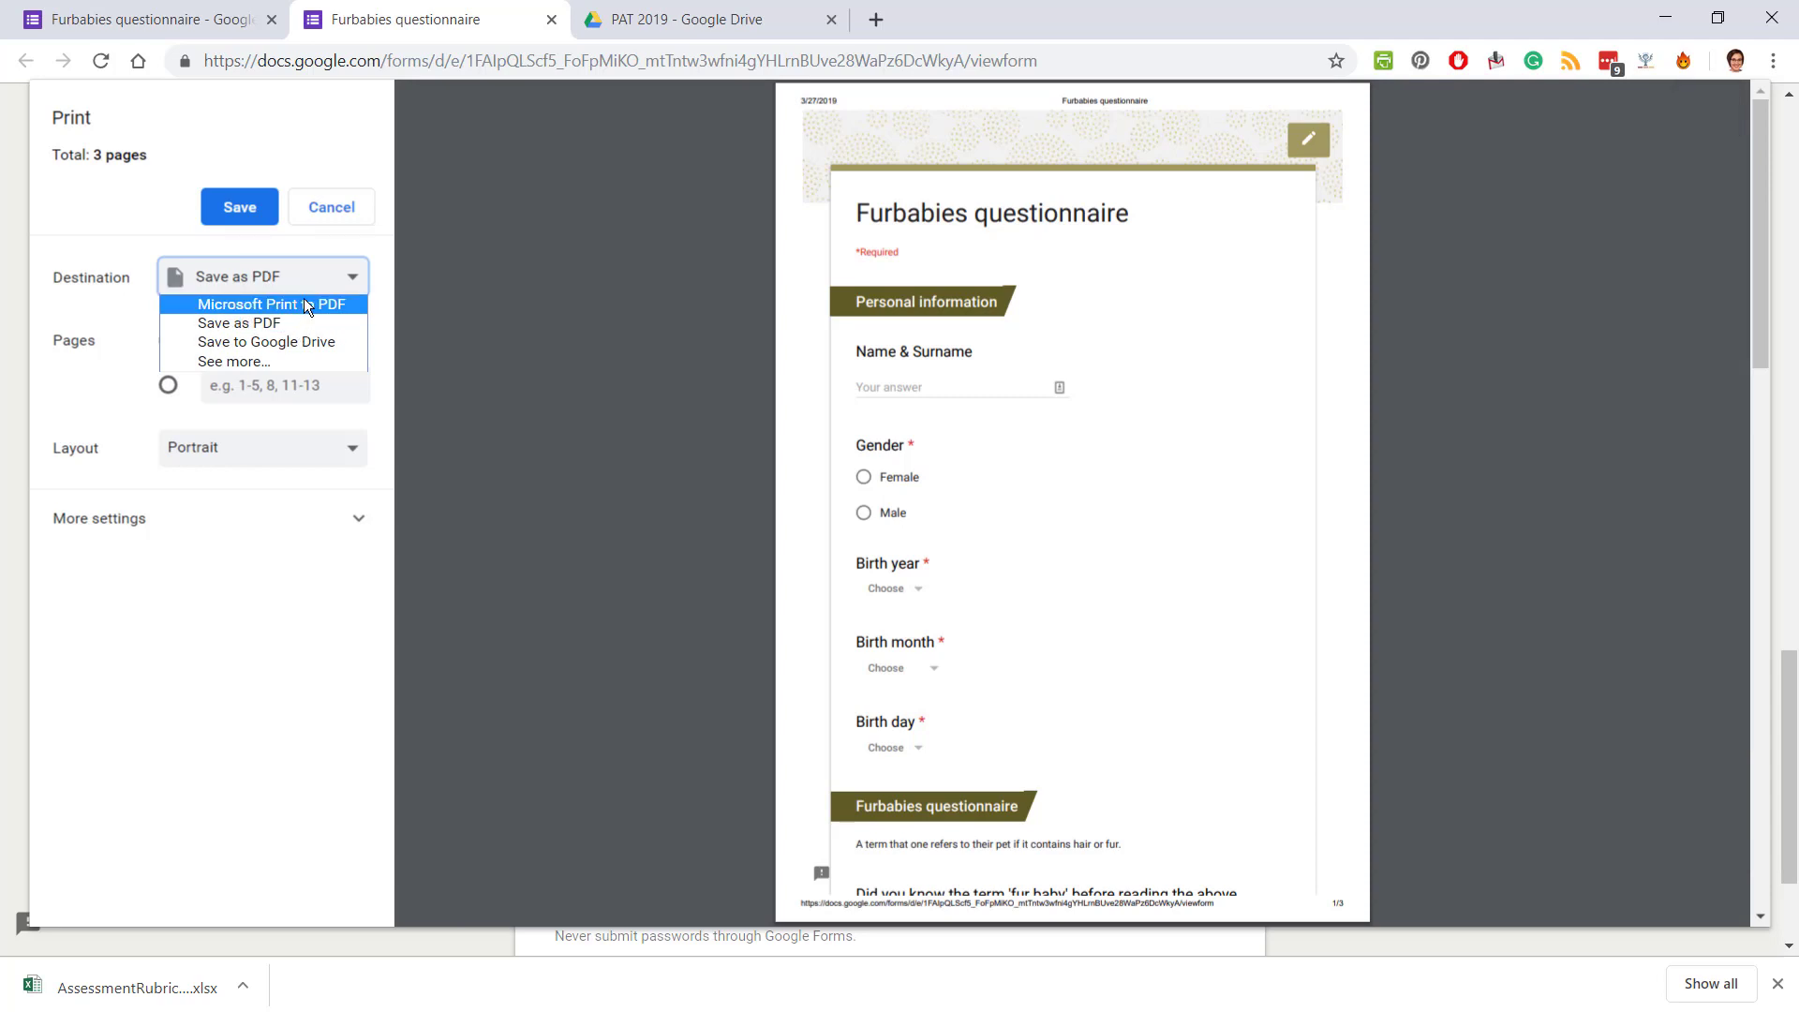
left_click(334, 286)
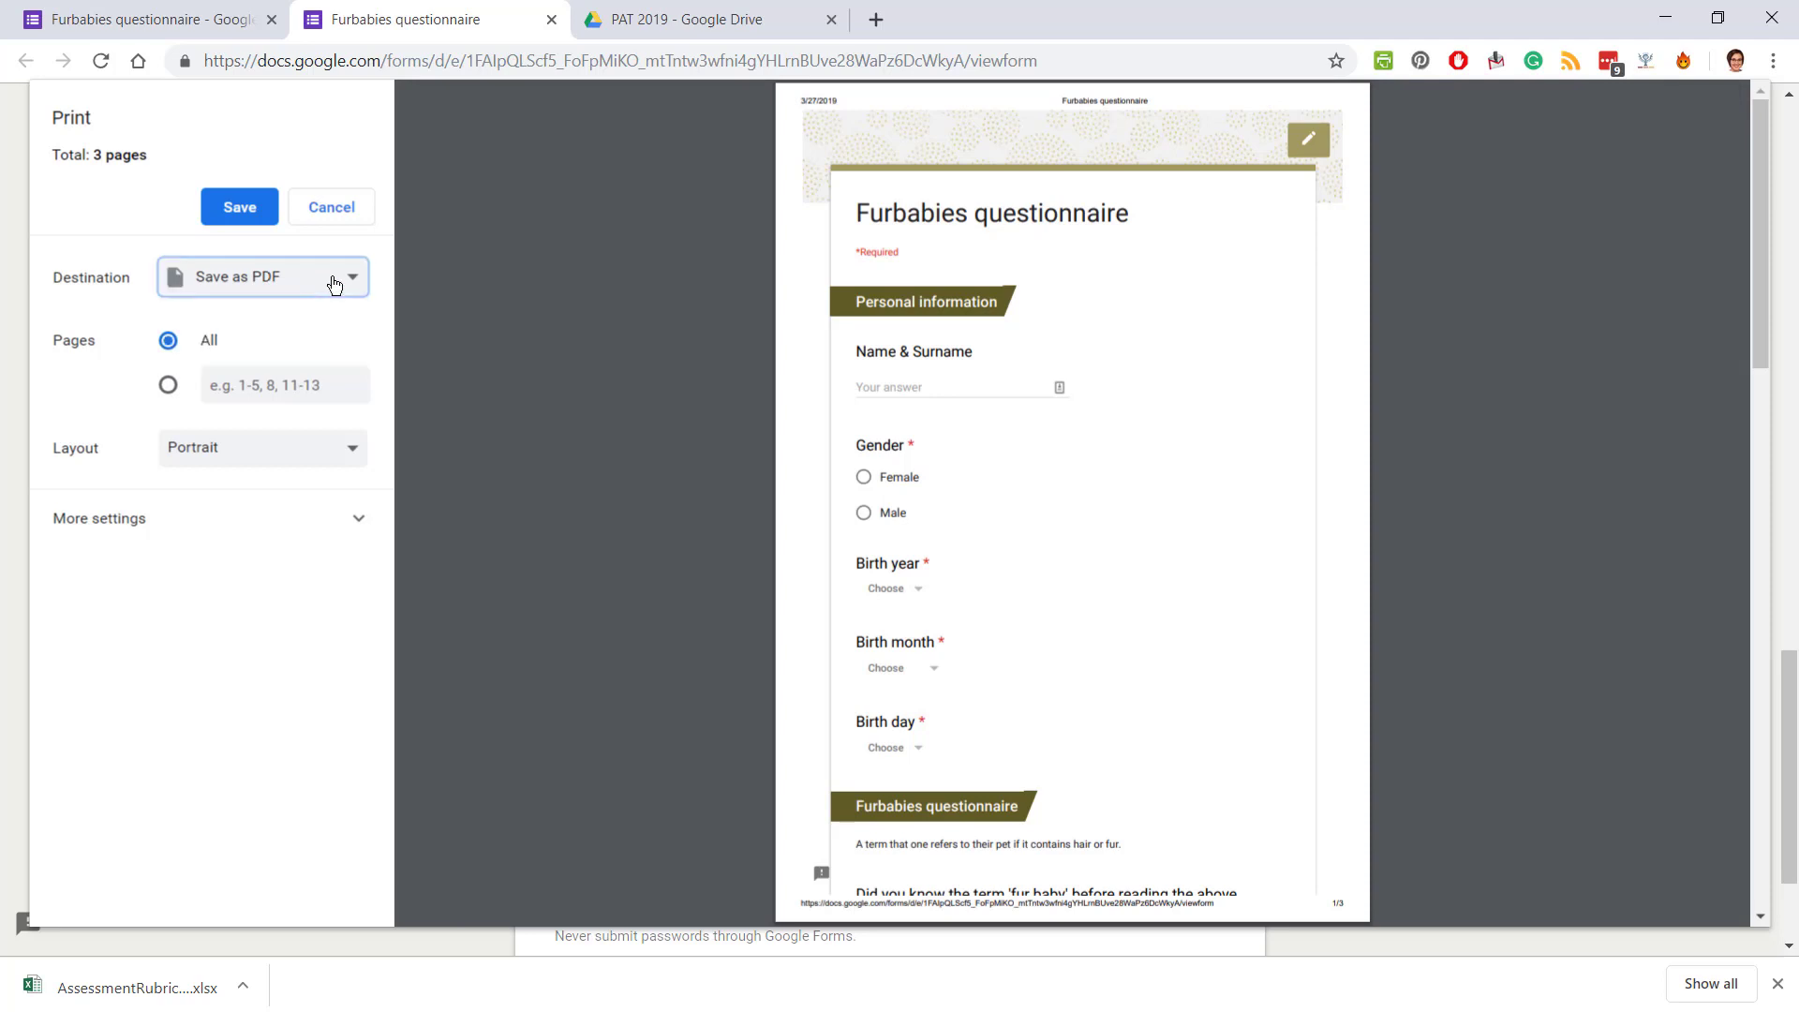
Turn off headers and footers, keep background graphics on, and review all three preview pages.
left_click(363, 521)
scroll(337, 611, "down", 1)
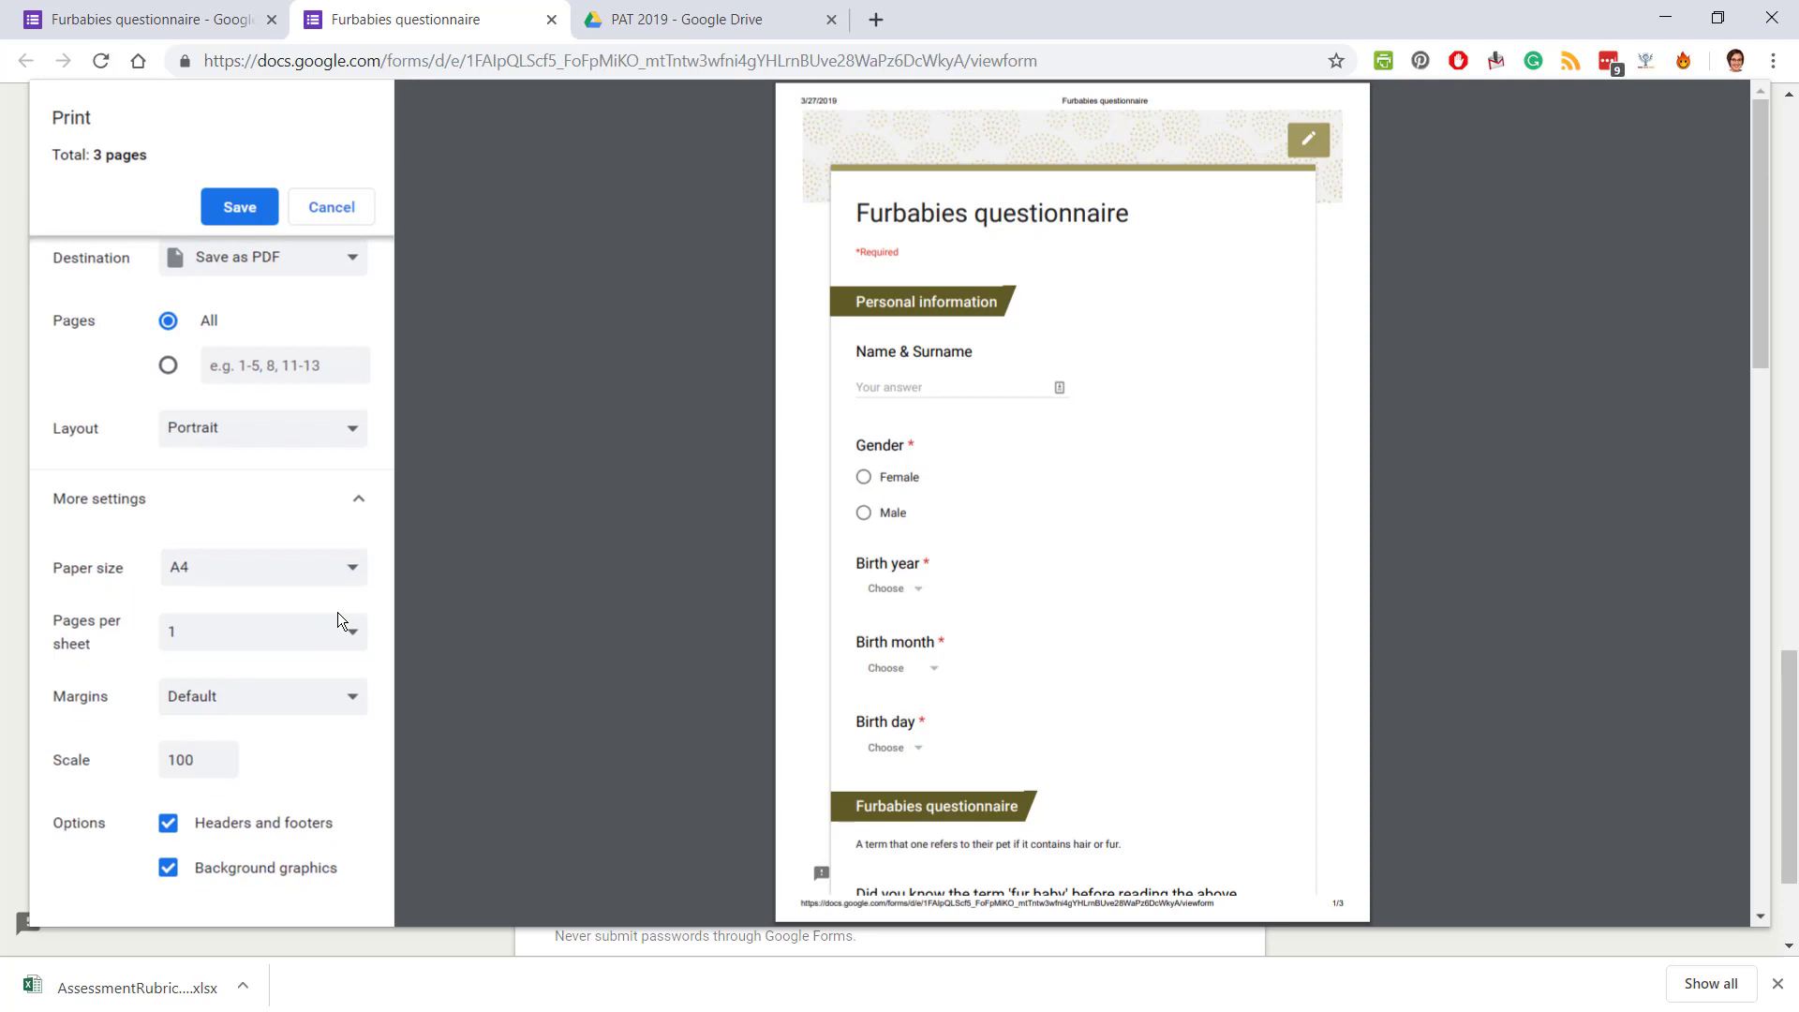
left_click(170, 828)
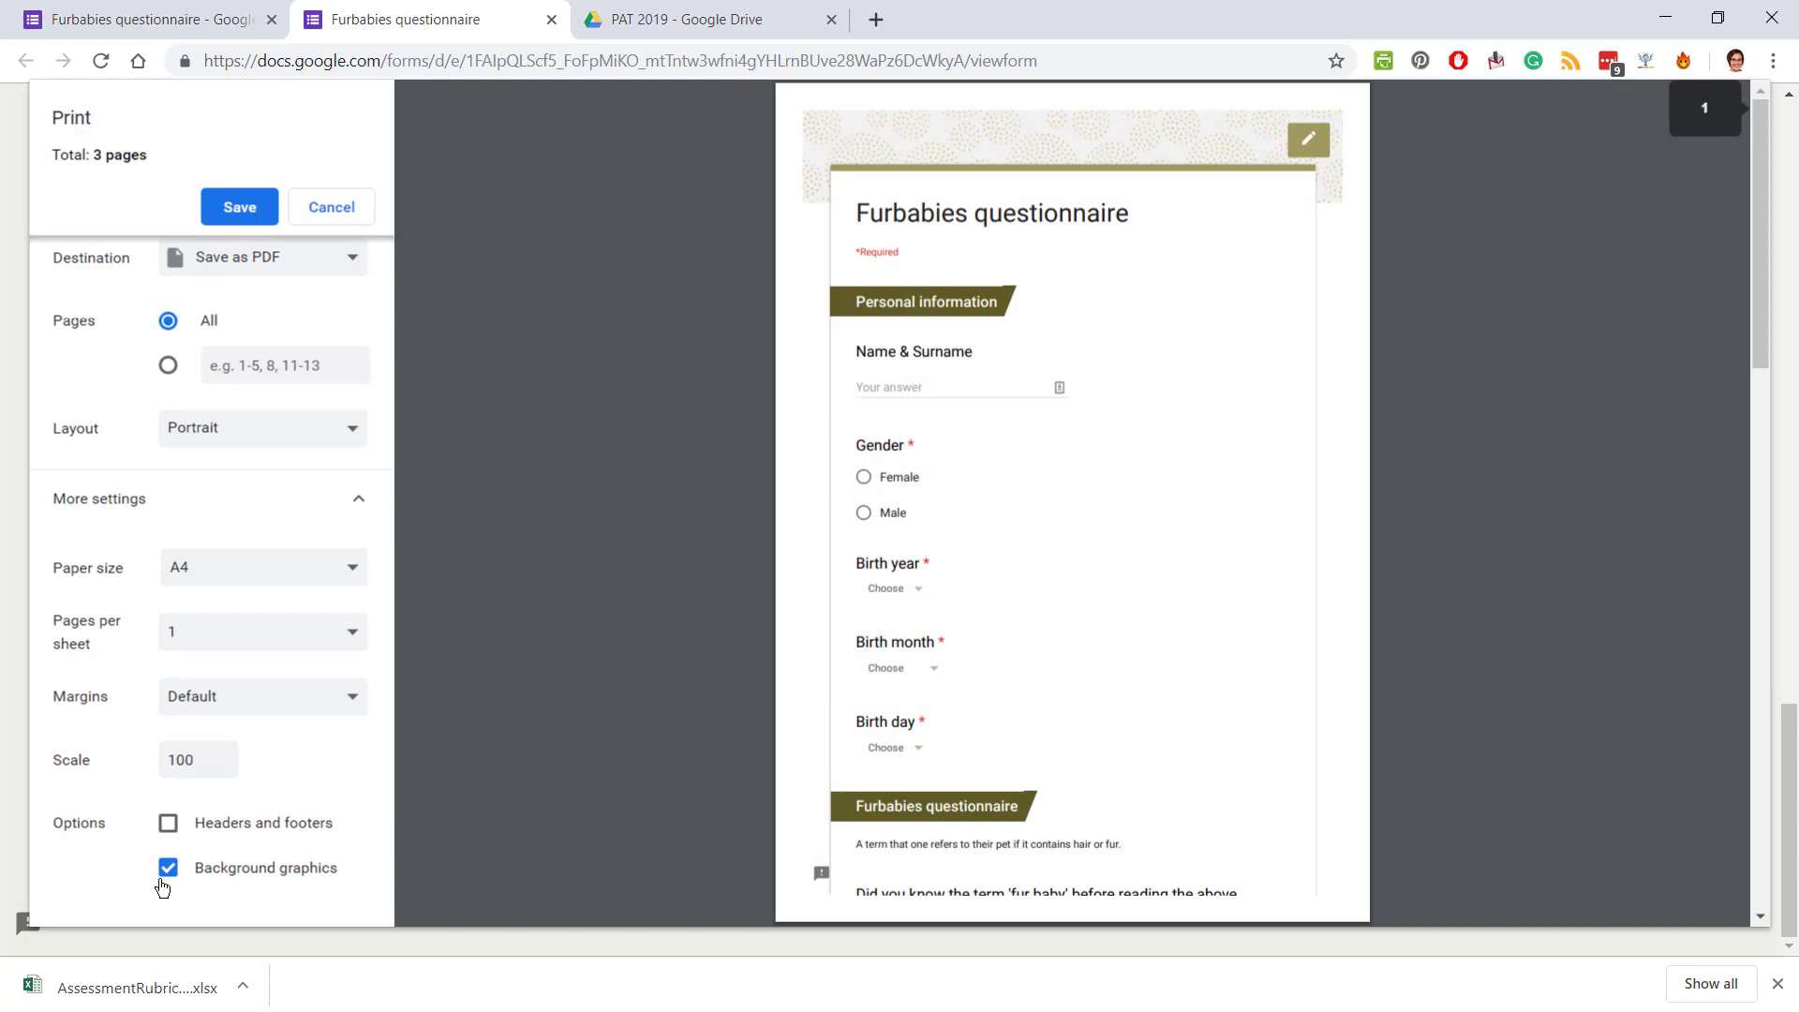
left_click(167, 868)
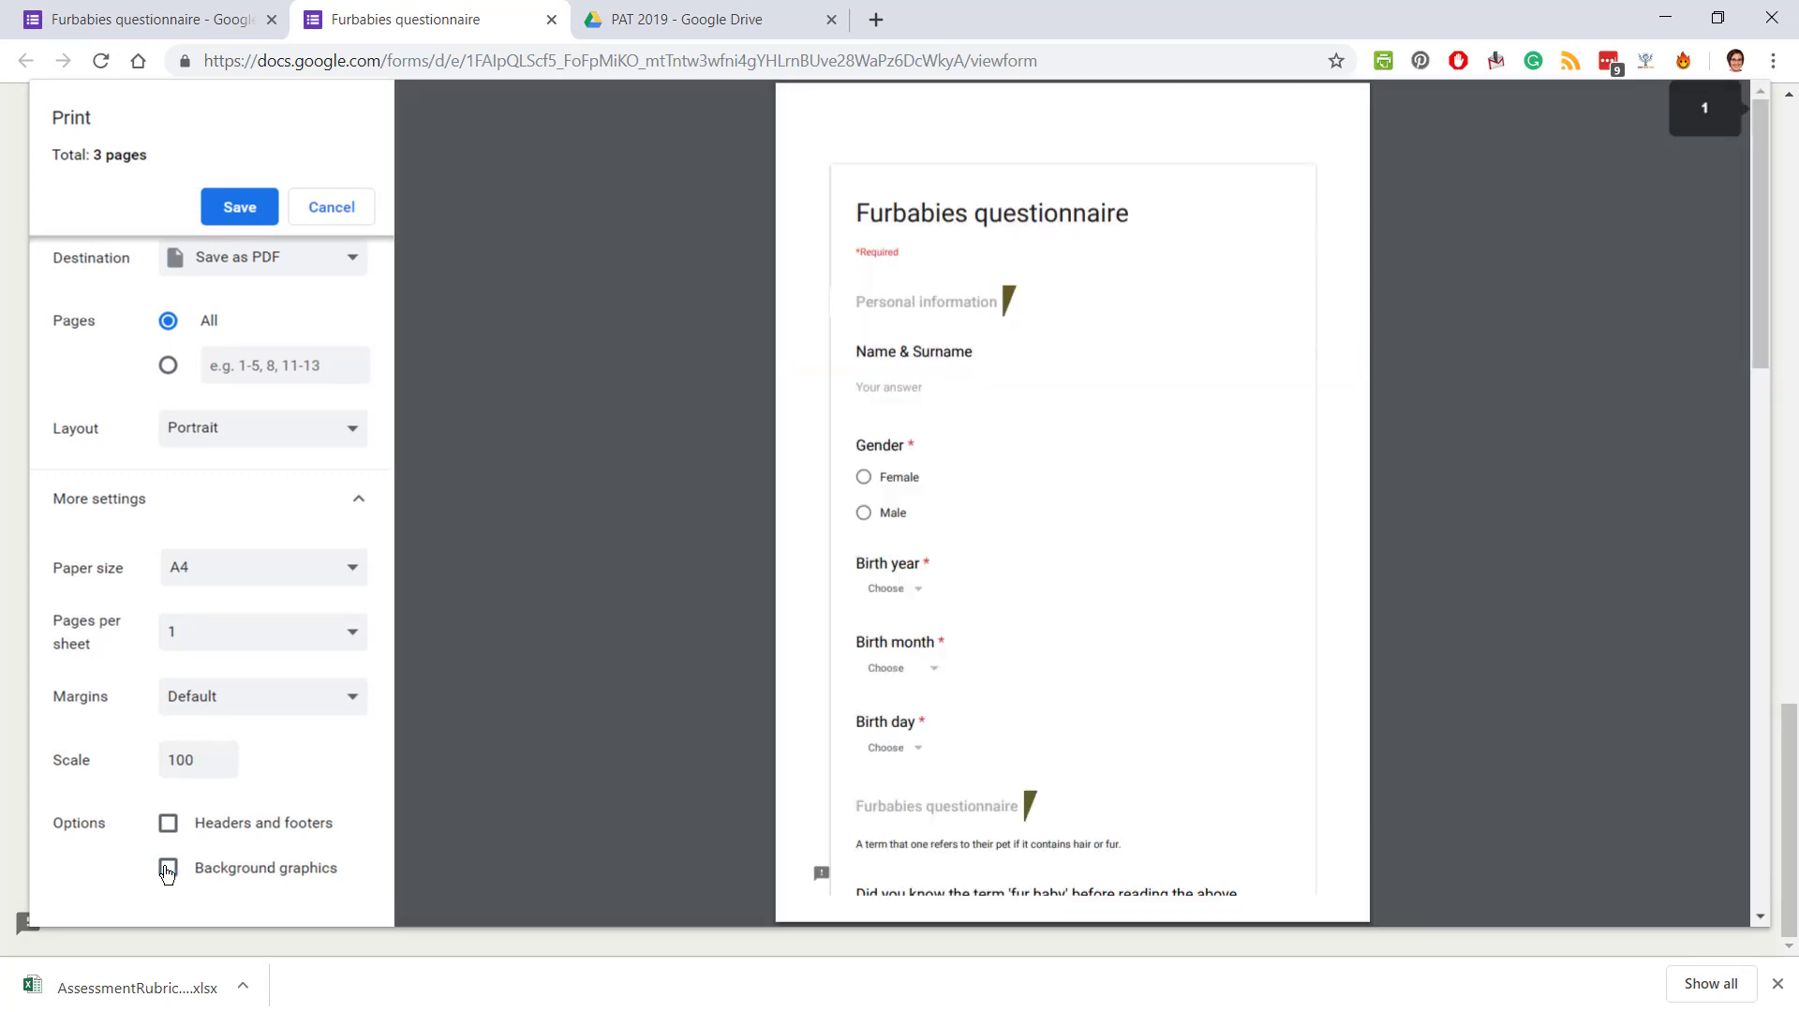
left_click(168, 868)
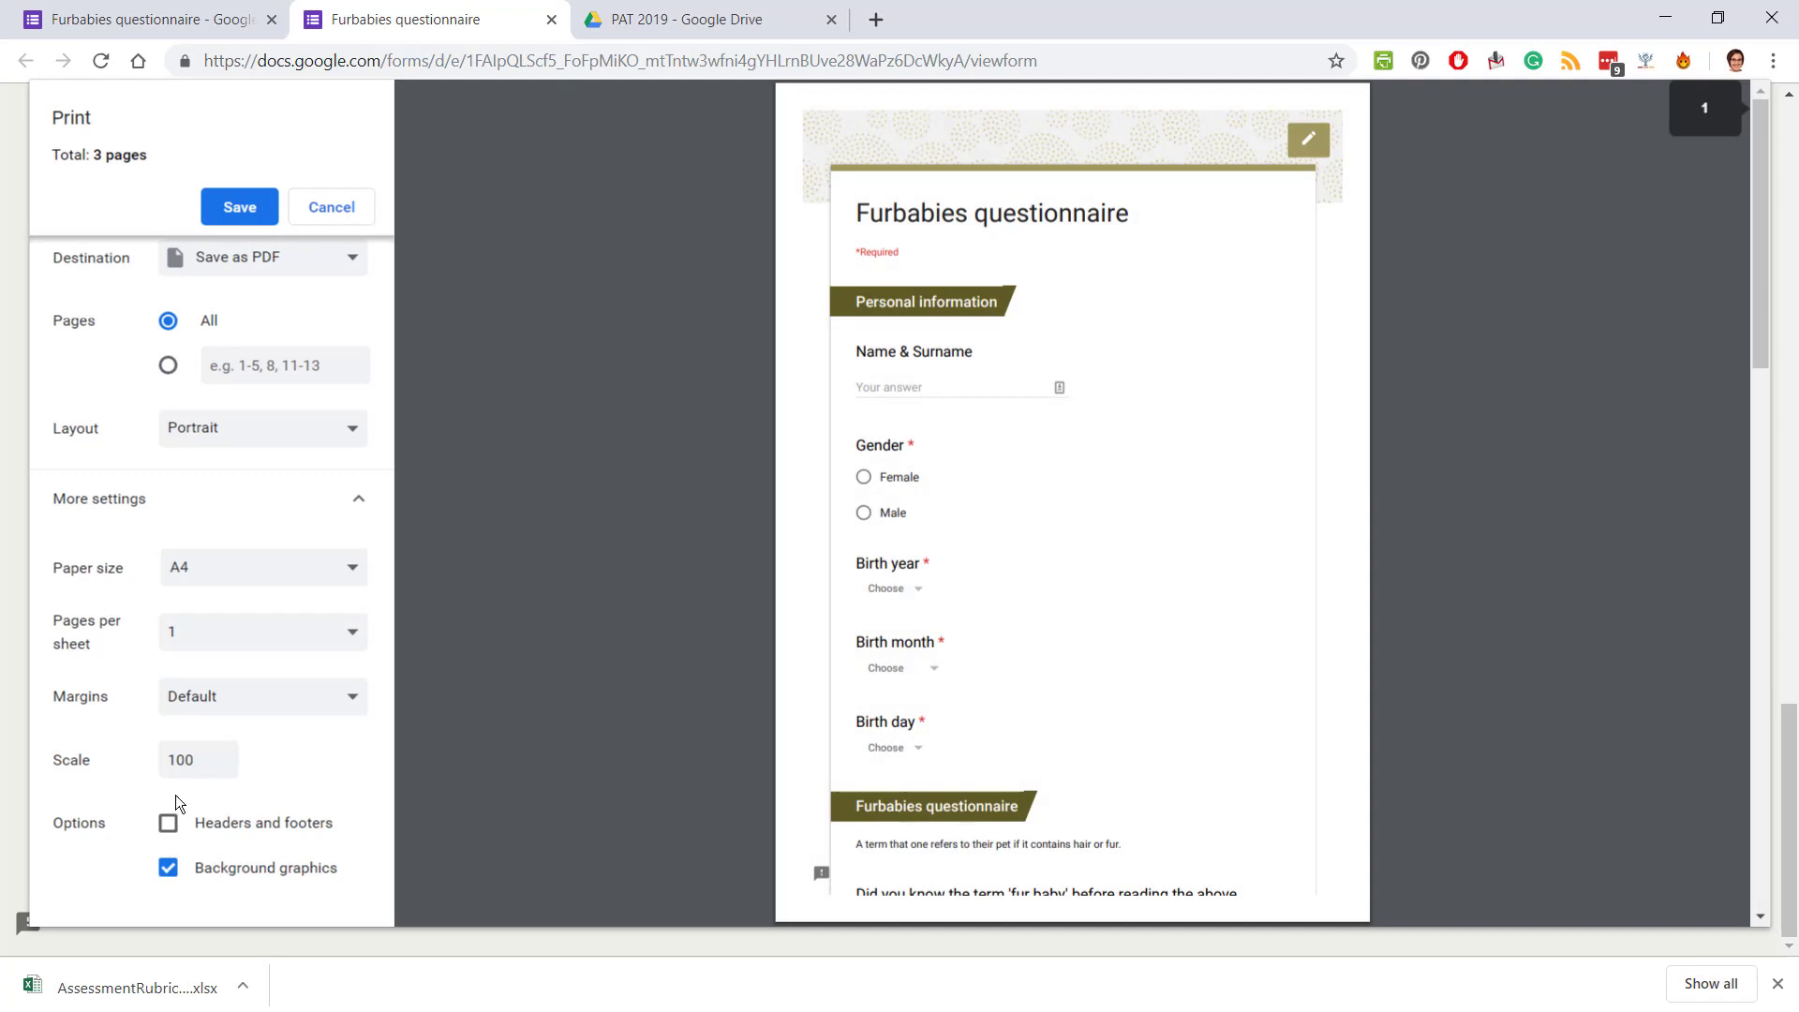
scroll(933, 588, "down", 5)
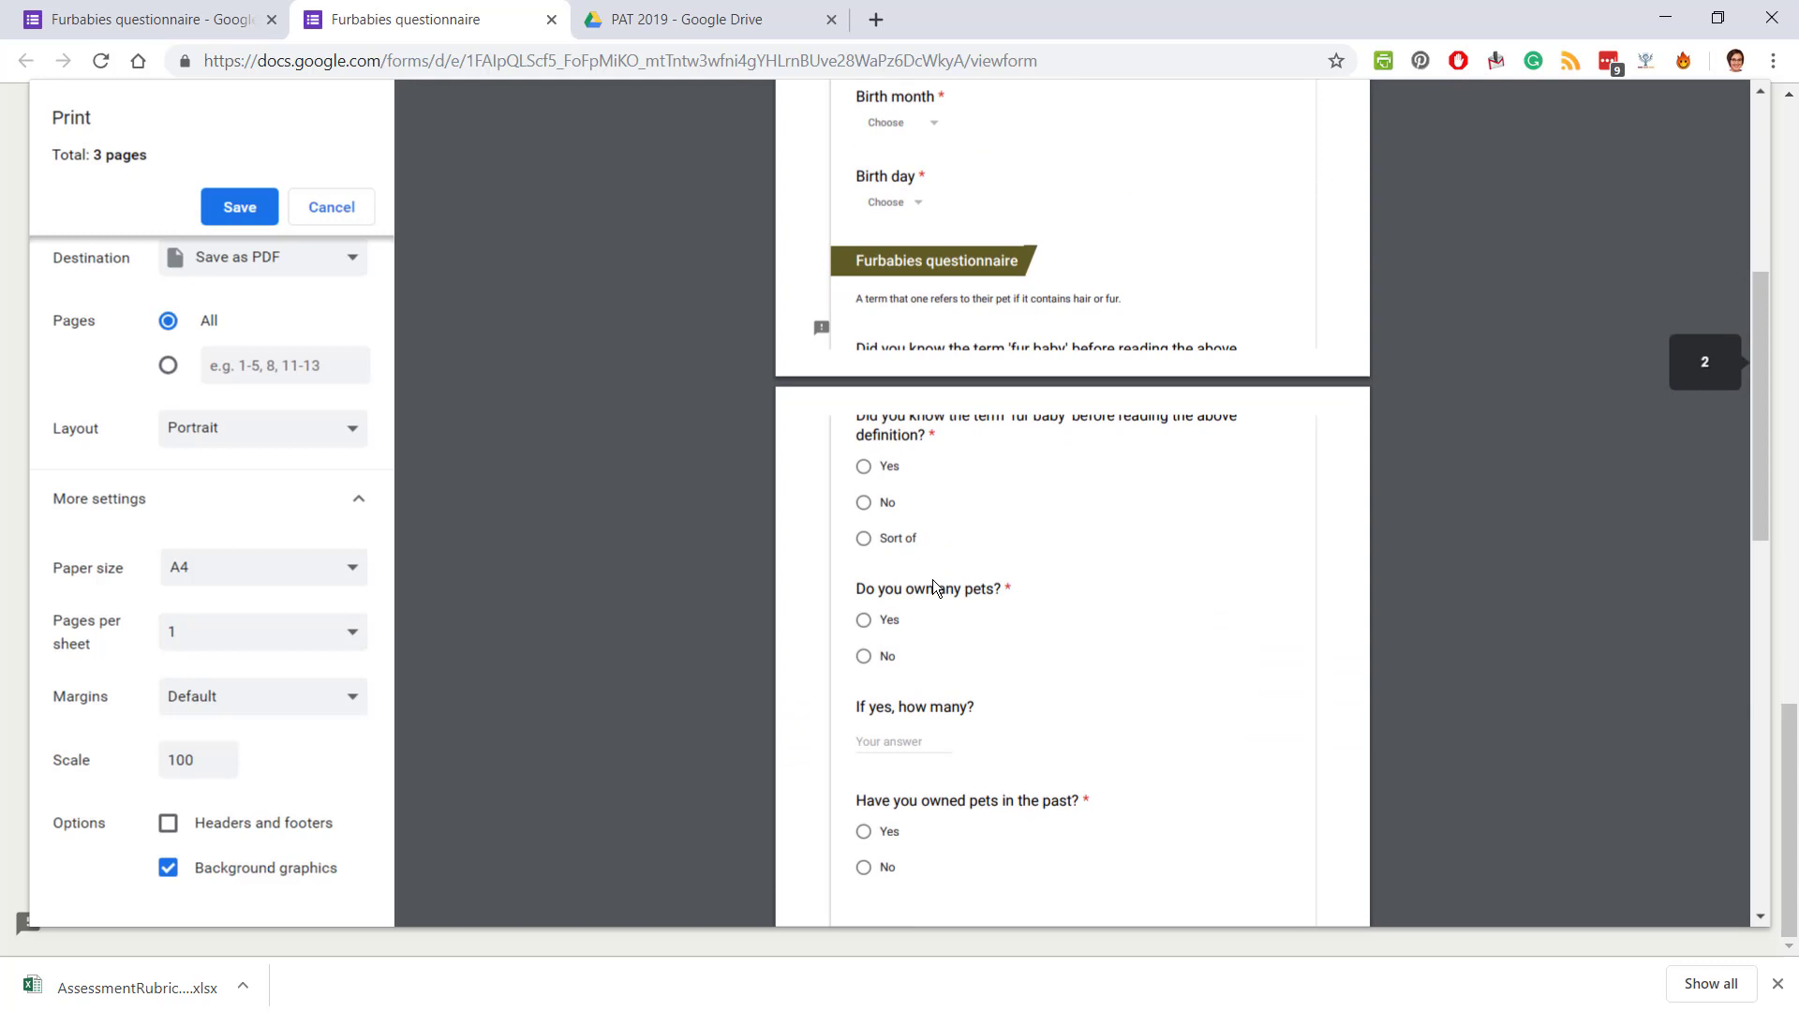
scroll(933, 587, "down", 3)
scroll(932, 581, "down", 3)
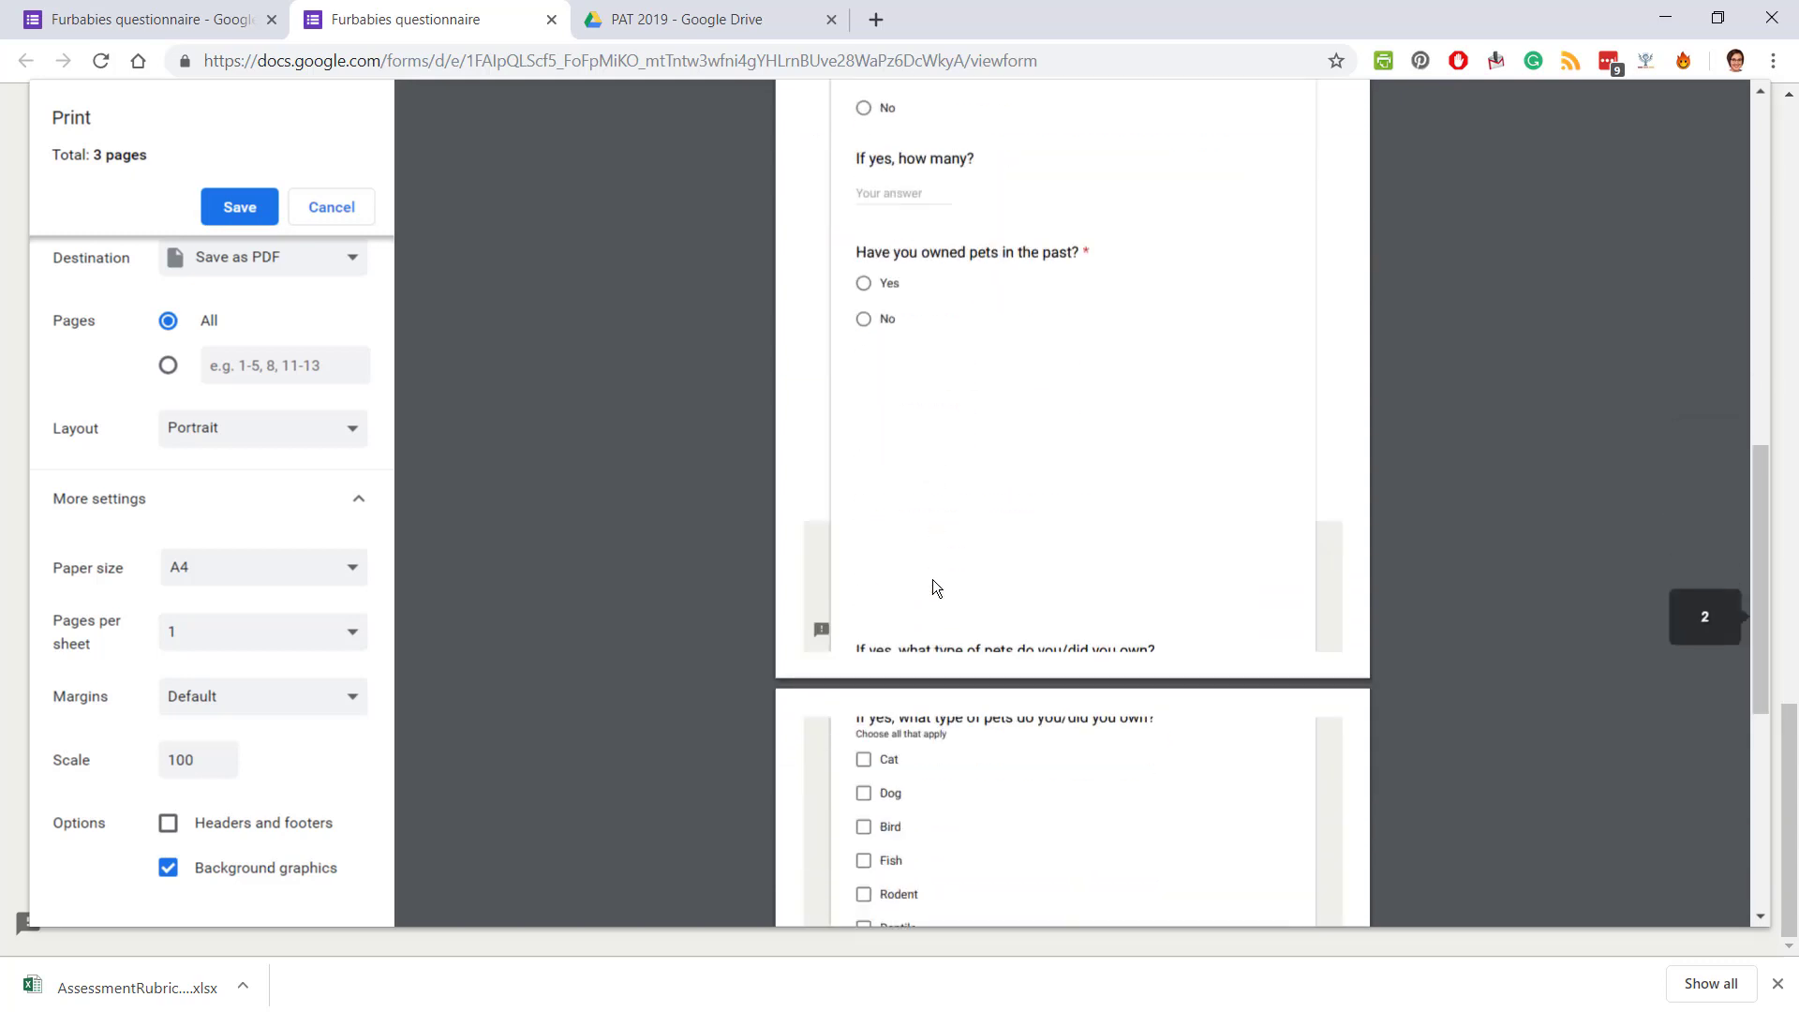
scroll(932, 578, "down", 6)
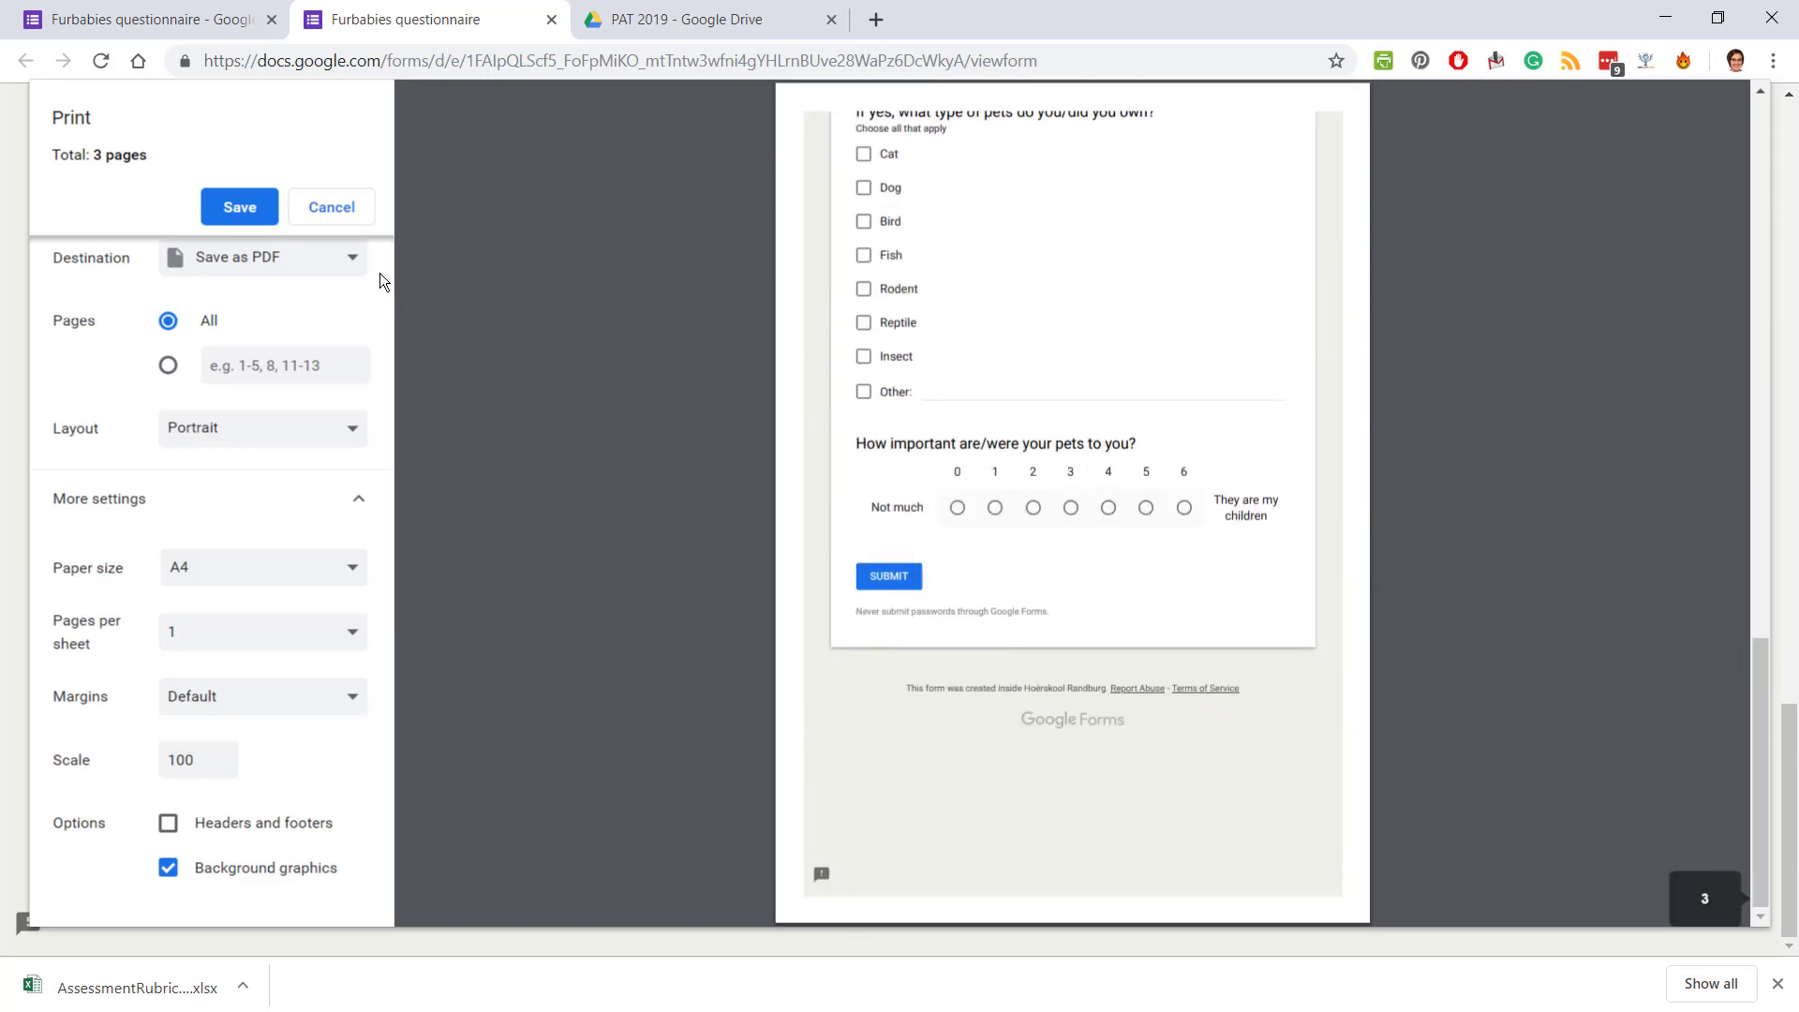
Change the print destination to Microsoft Print to PDF.
left_click(354, 265)
left_click(346, 290)
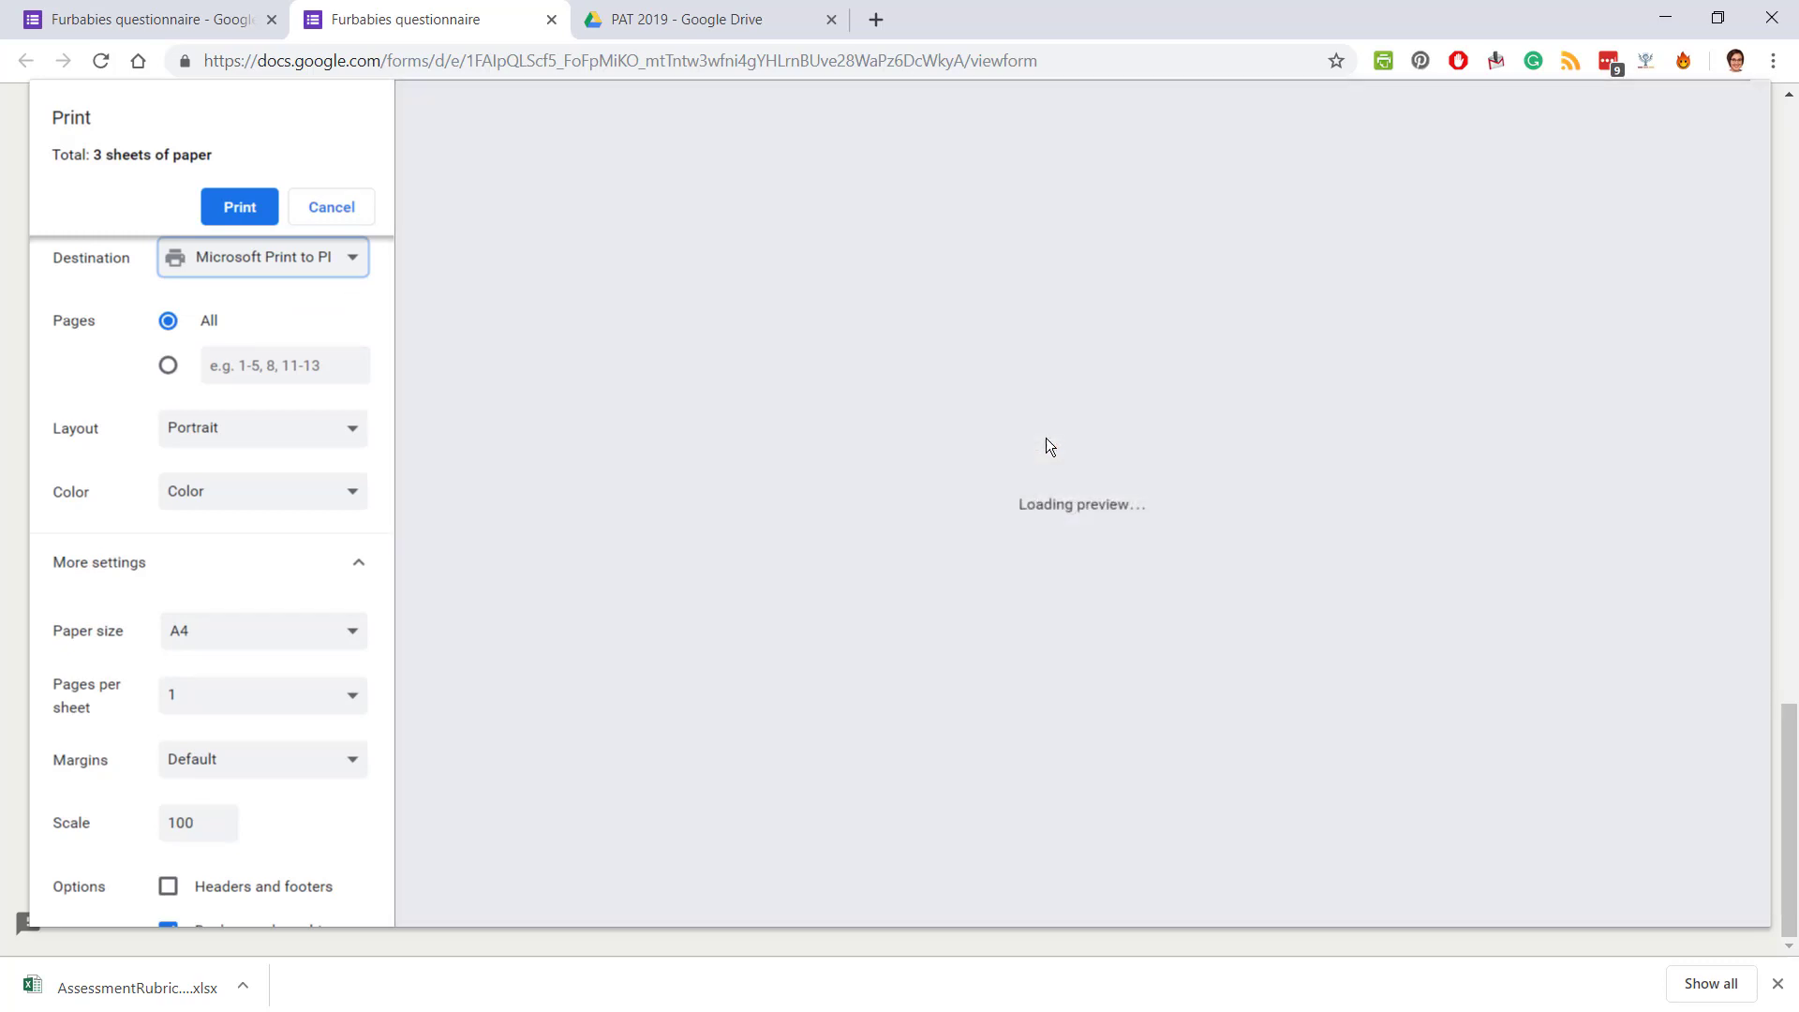
scroll(1046, 436, "up", 8)
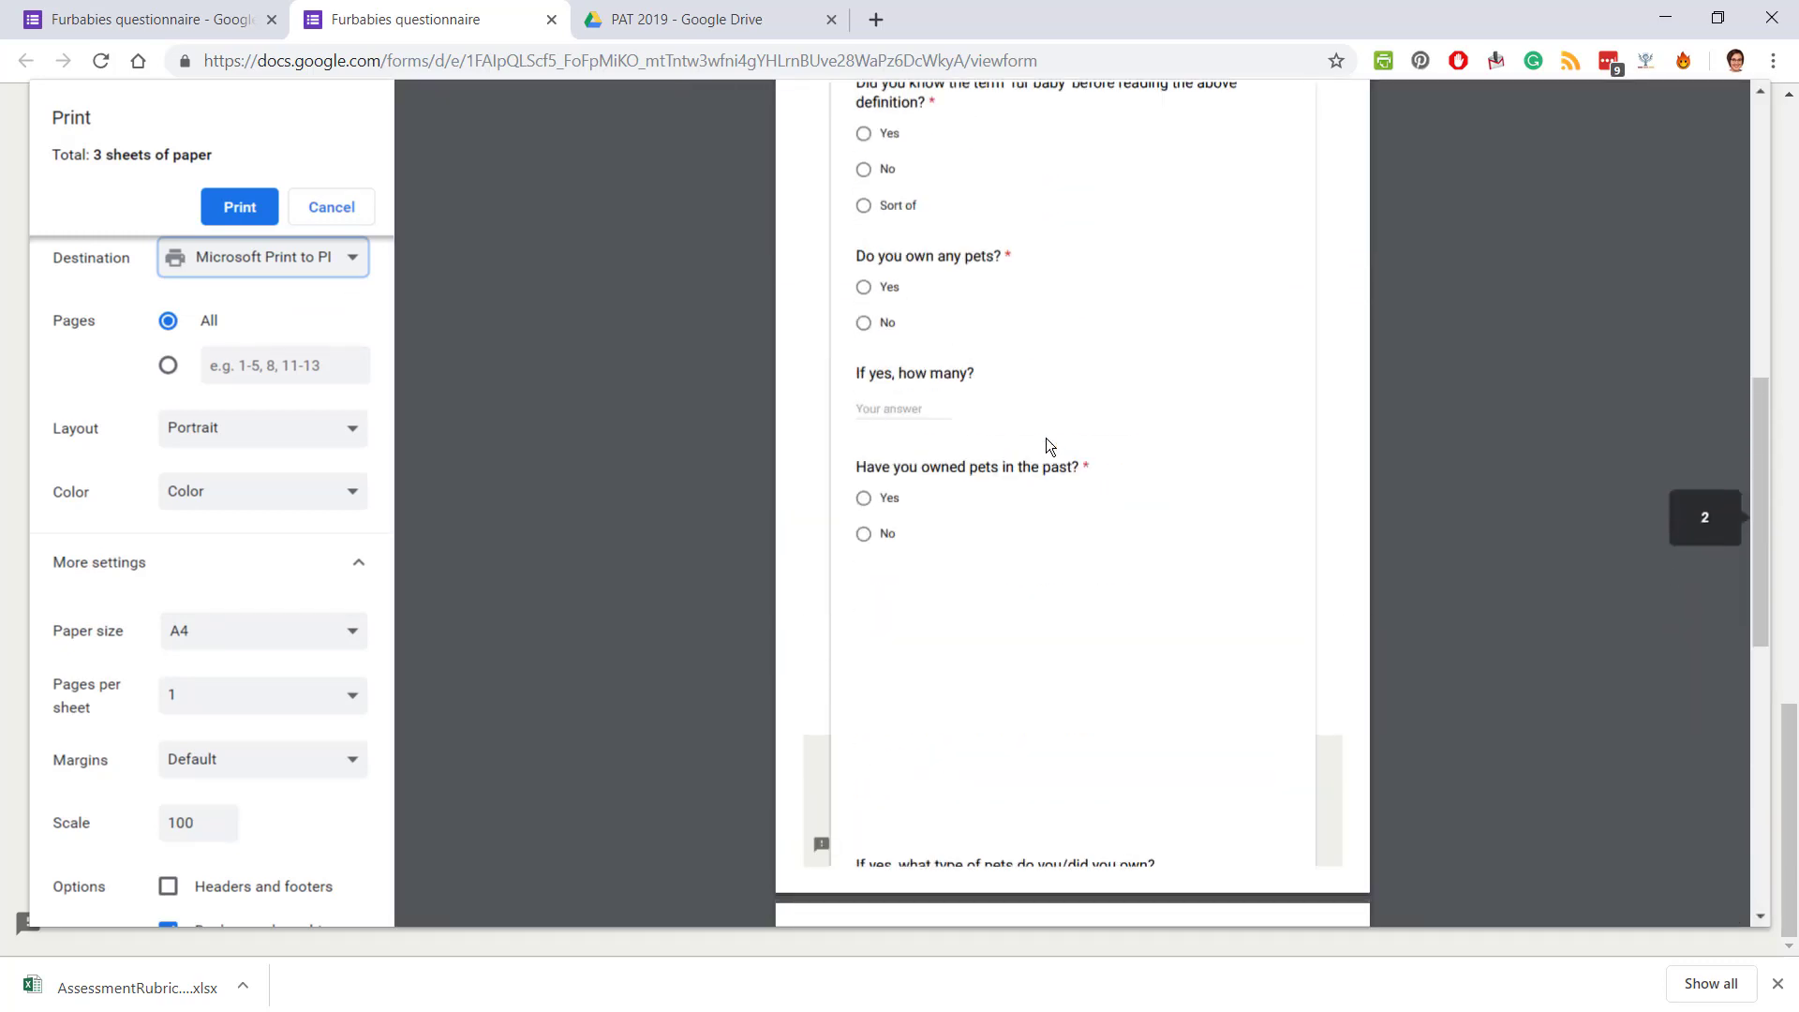
scroll(1045, 437, "up", 9)
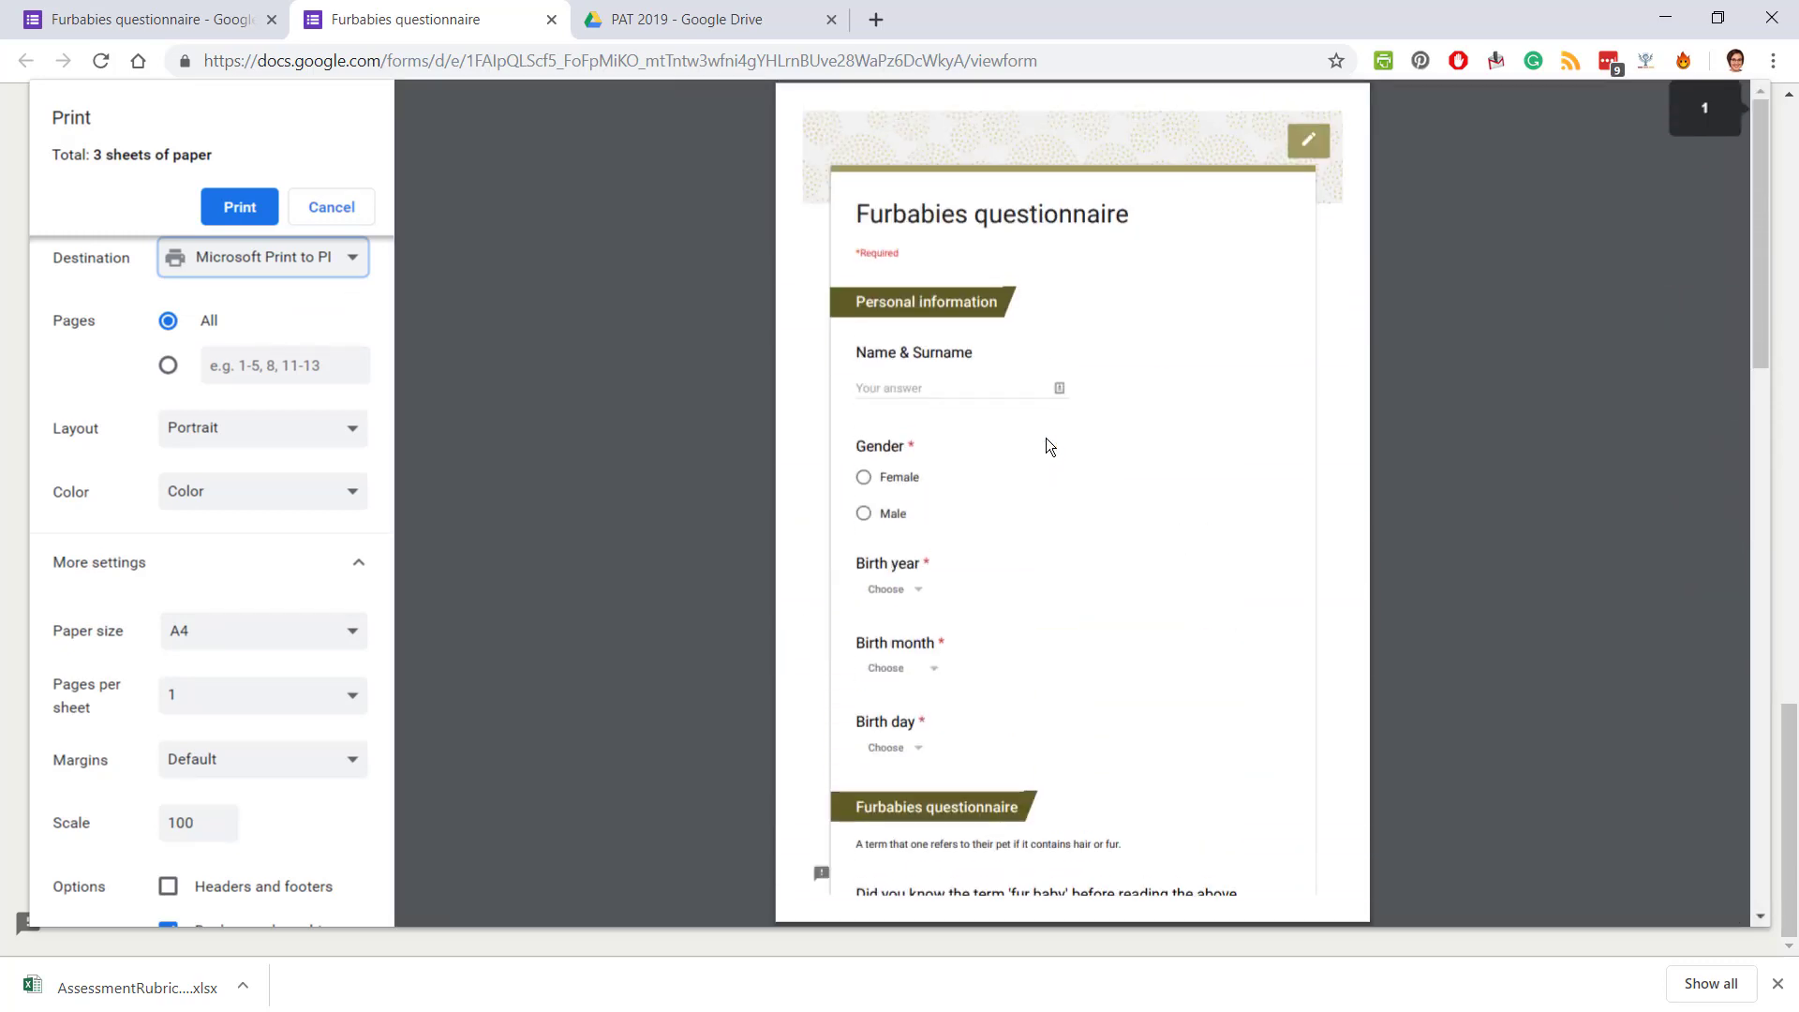
scroll(1046, 437, "down", 3)
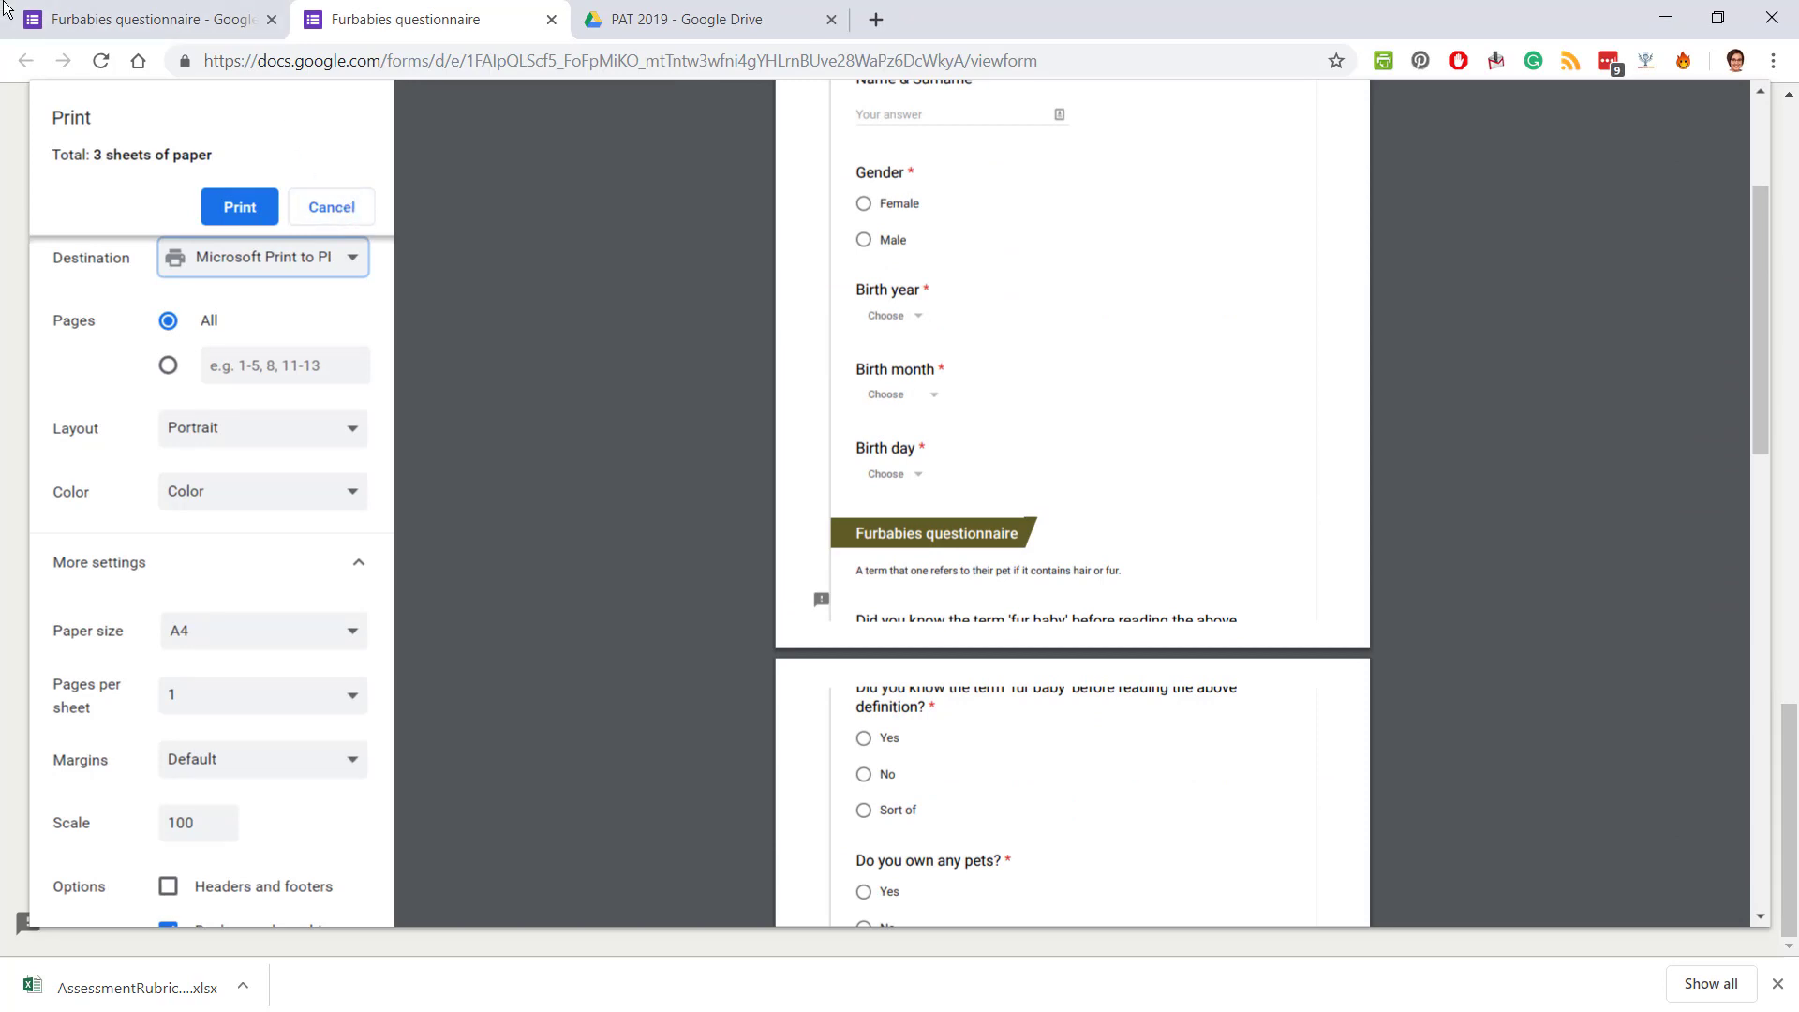
Open a second preview of the form from the editor, then return to the print dialog.
left_click(163, 15)
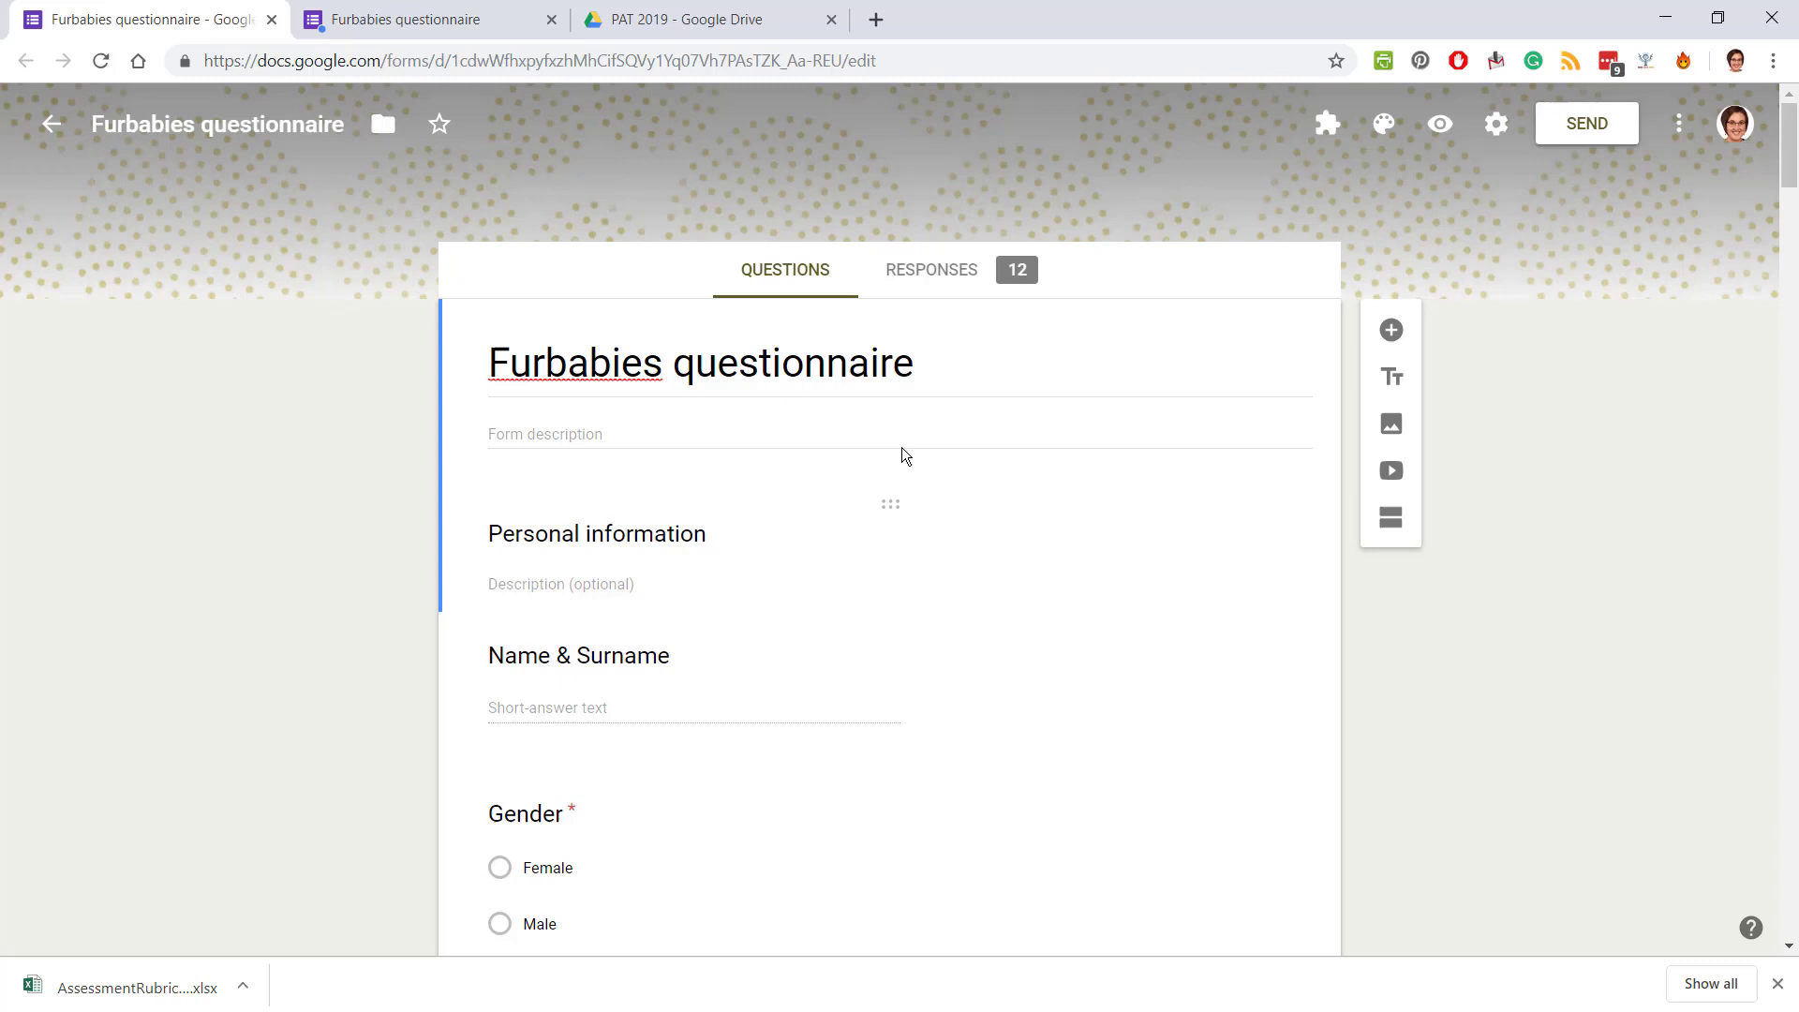
left_click(1439, 126)
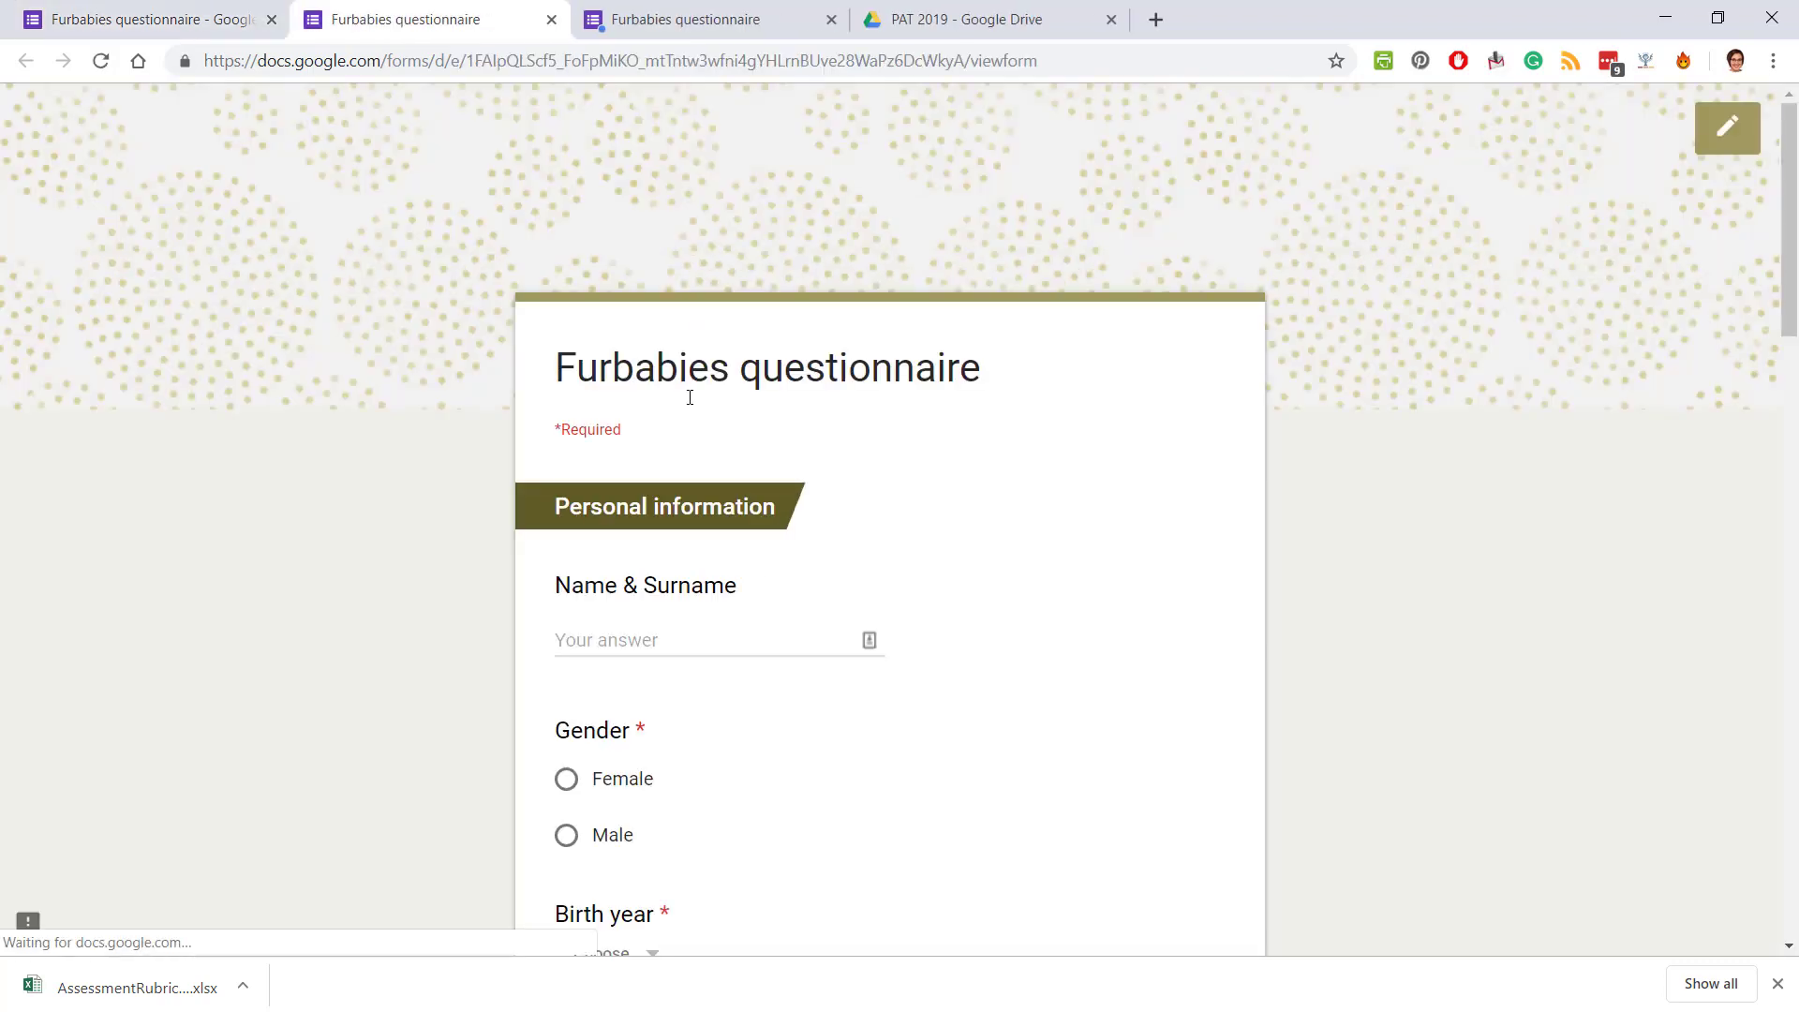
scroll(1006, 635, "down", 3)
scroll(1007, 636, "down", 9)
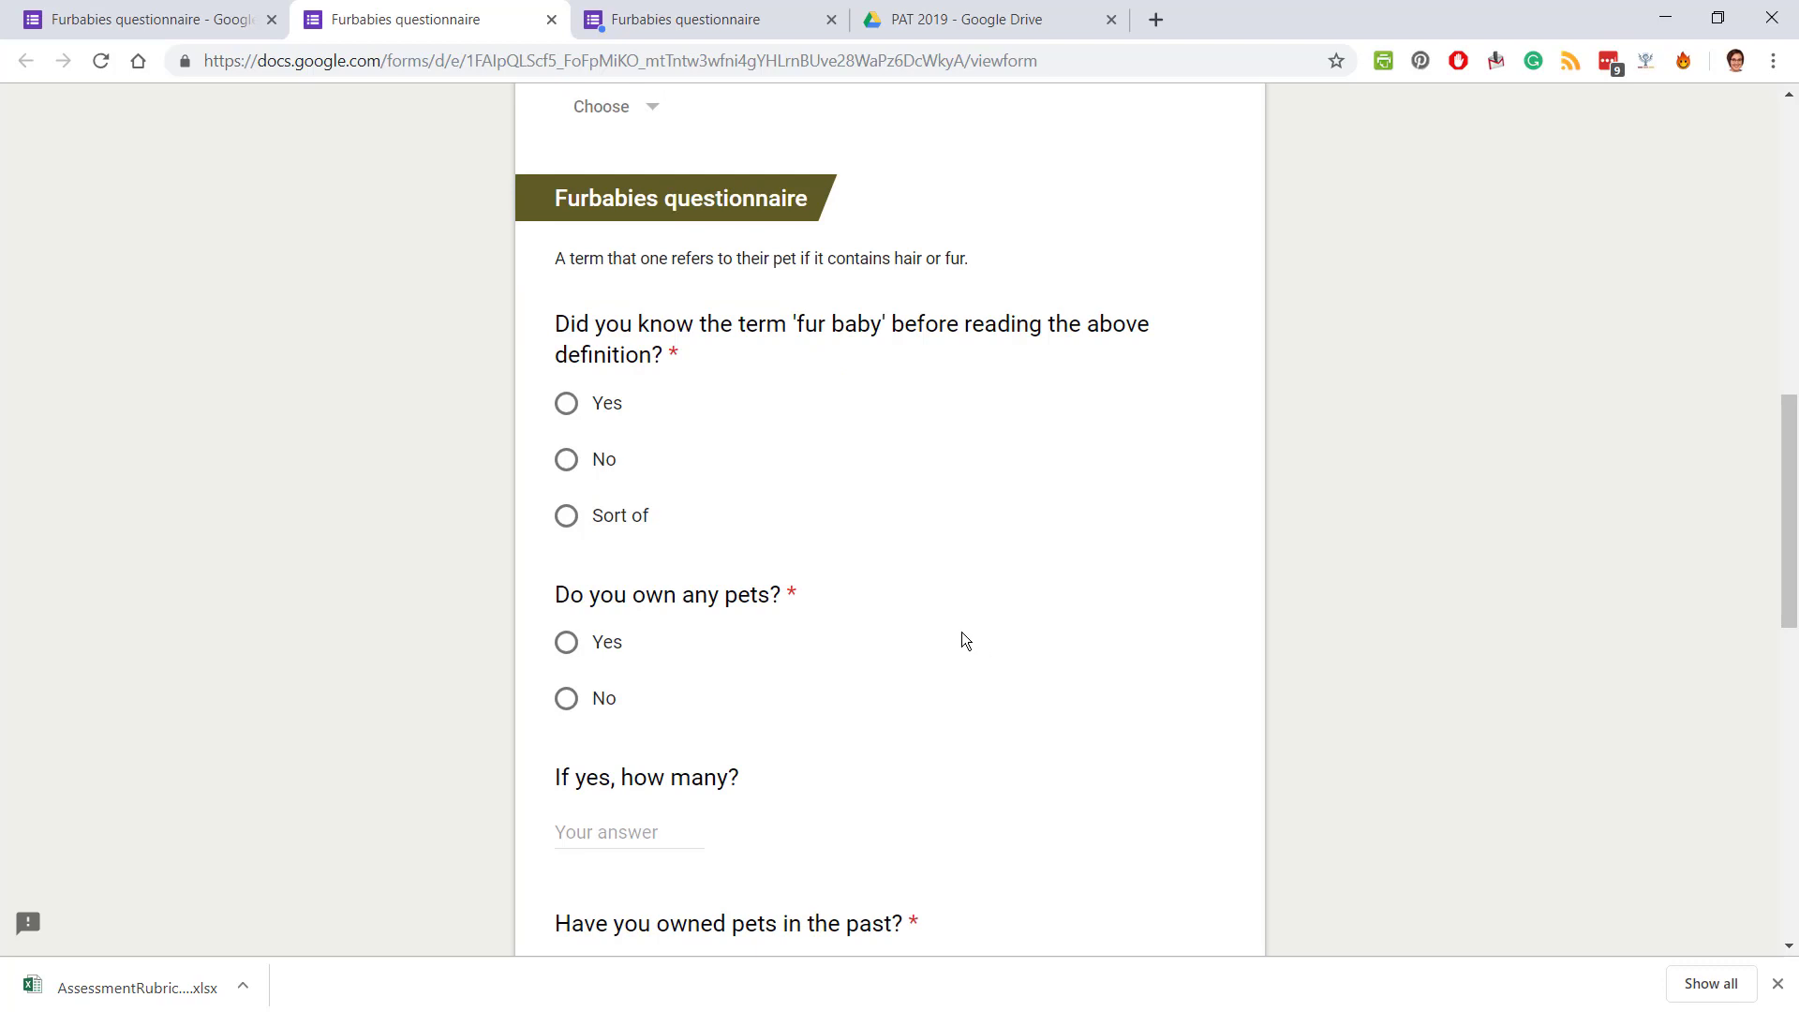
scroll(963, 635, "down", 3)
left_click(760, 31)
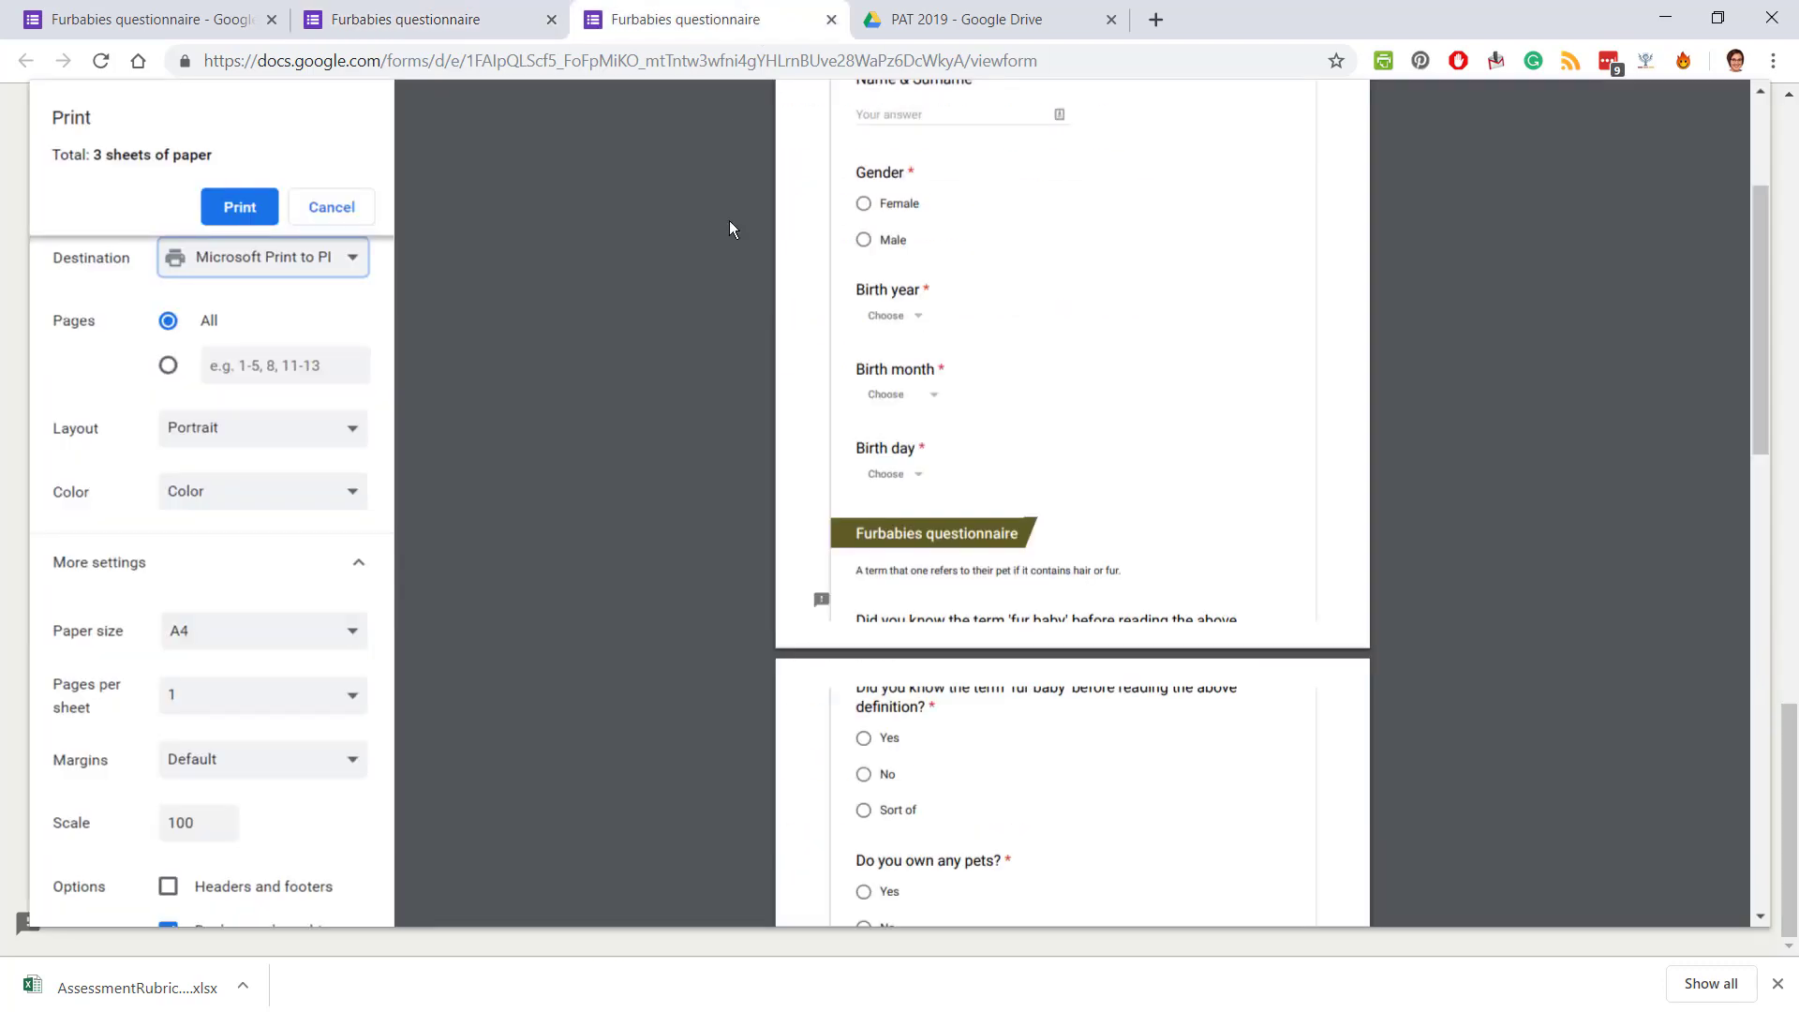
scroll(1034, 496, "down", 3)
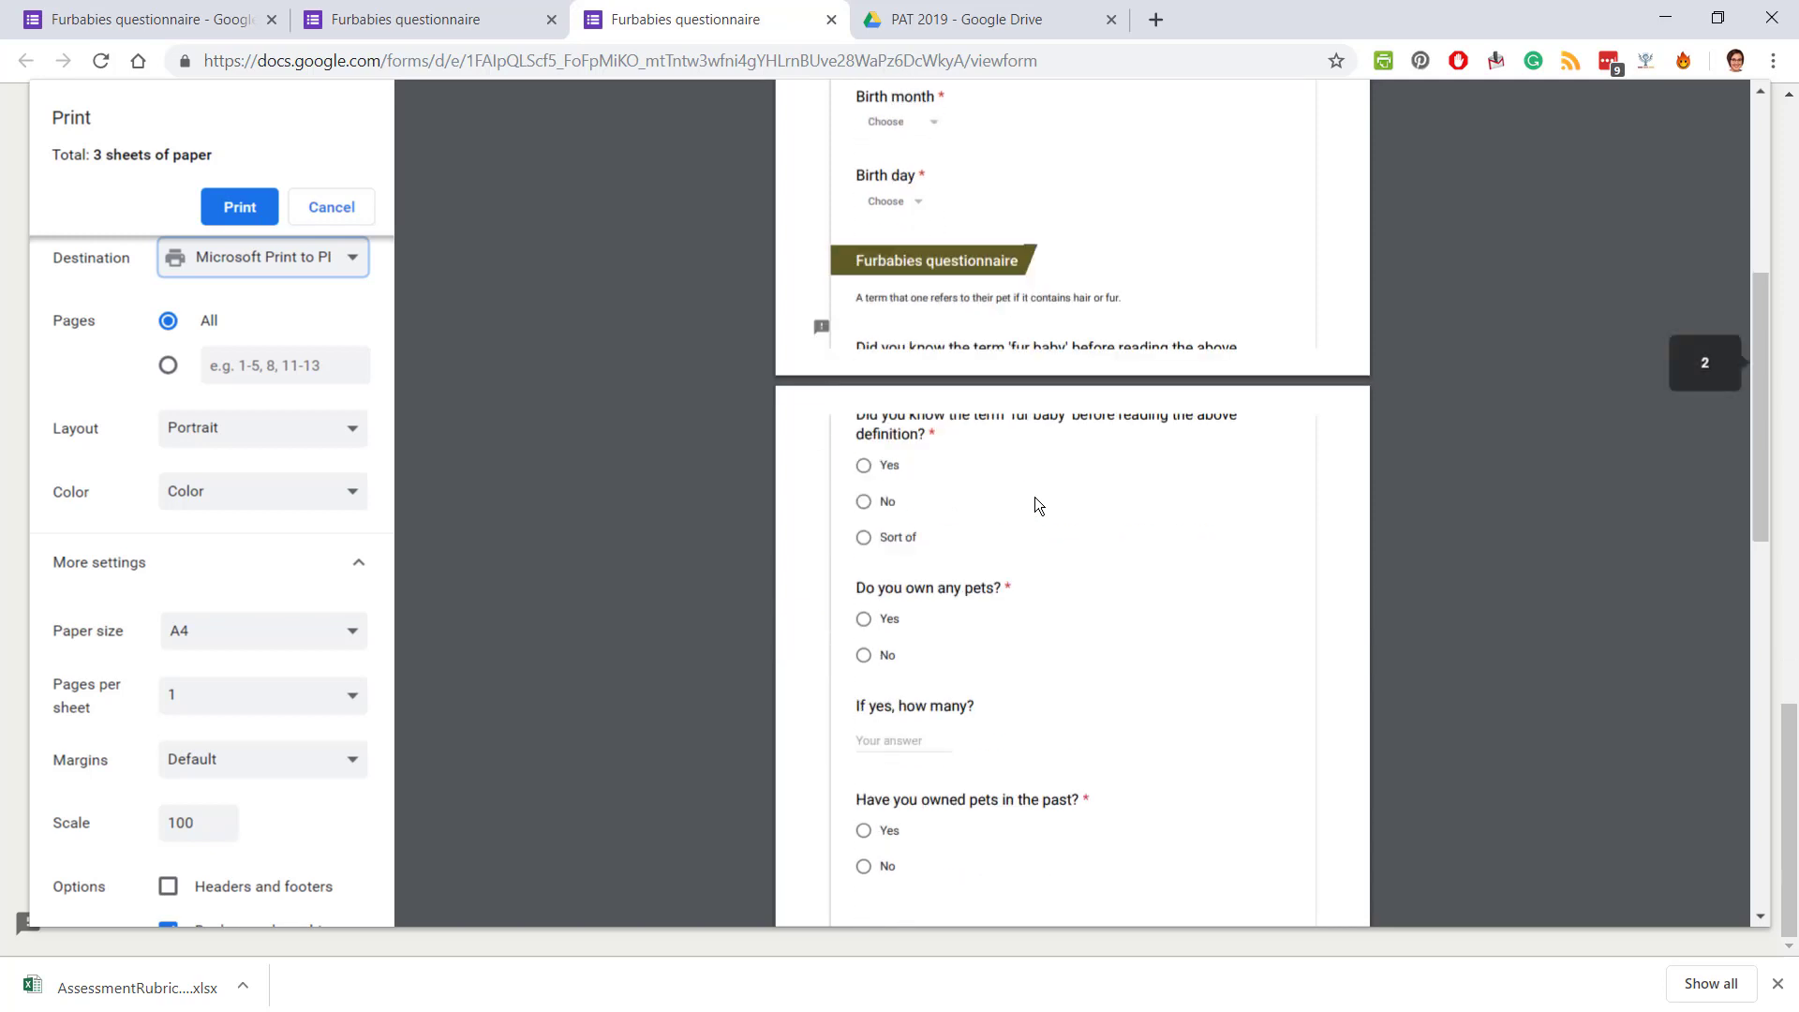
scroll(1034, 496, "down", 6)
scroll(1034, 497, "down", 6)
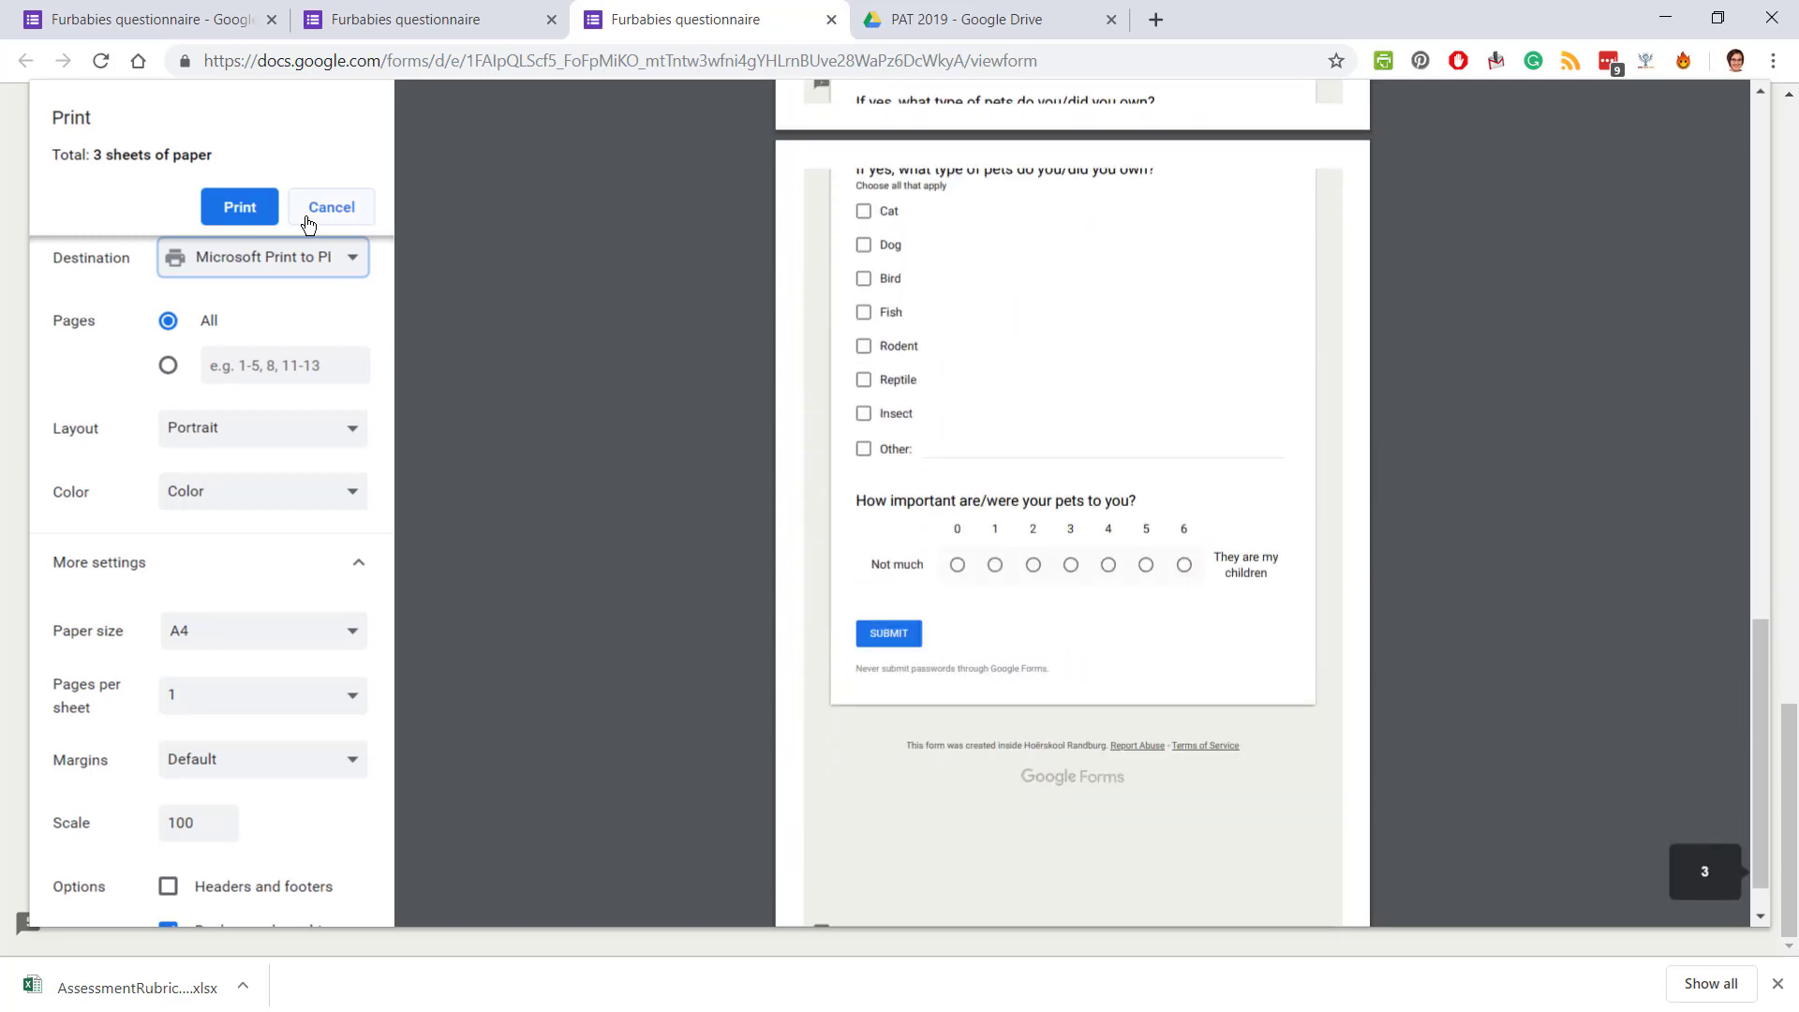
Print the form to a PDF, browsing to Documents > the PAT 2019 folder > Phase 2.
left_click(249, 213)
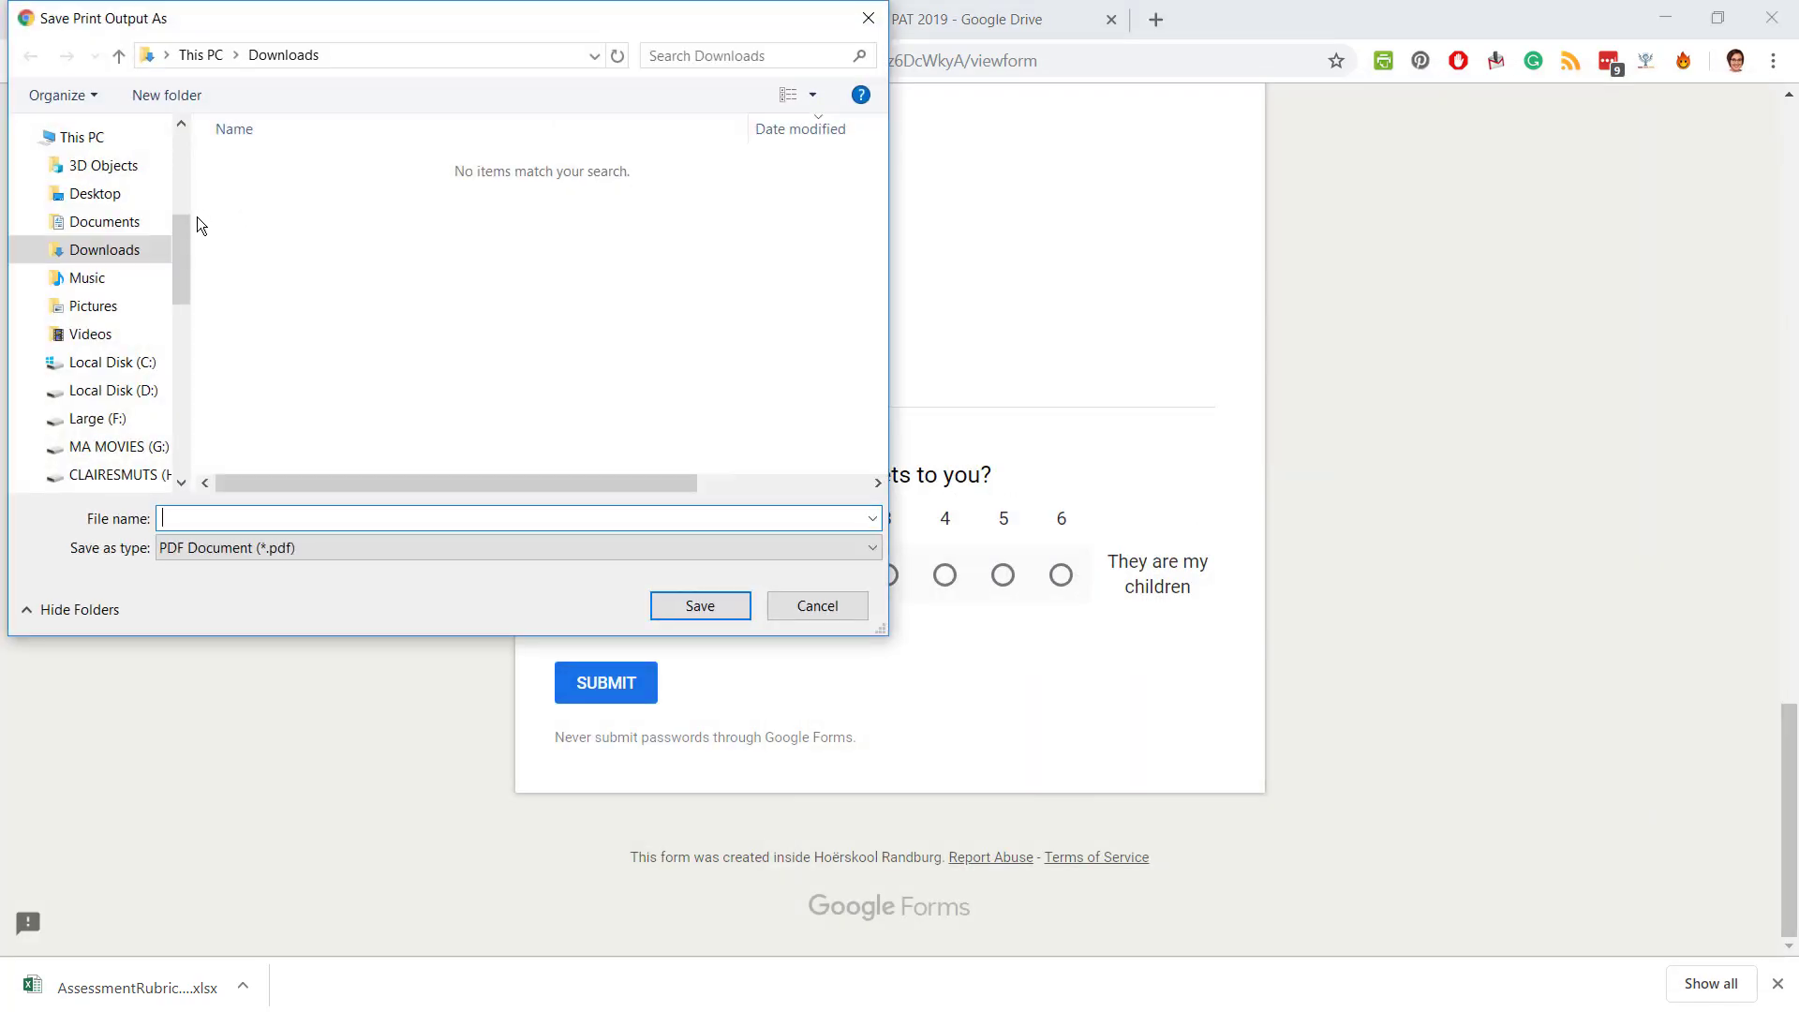
left_click(153, 360)
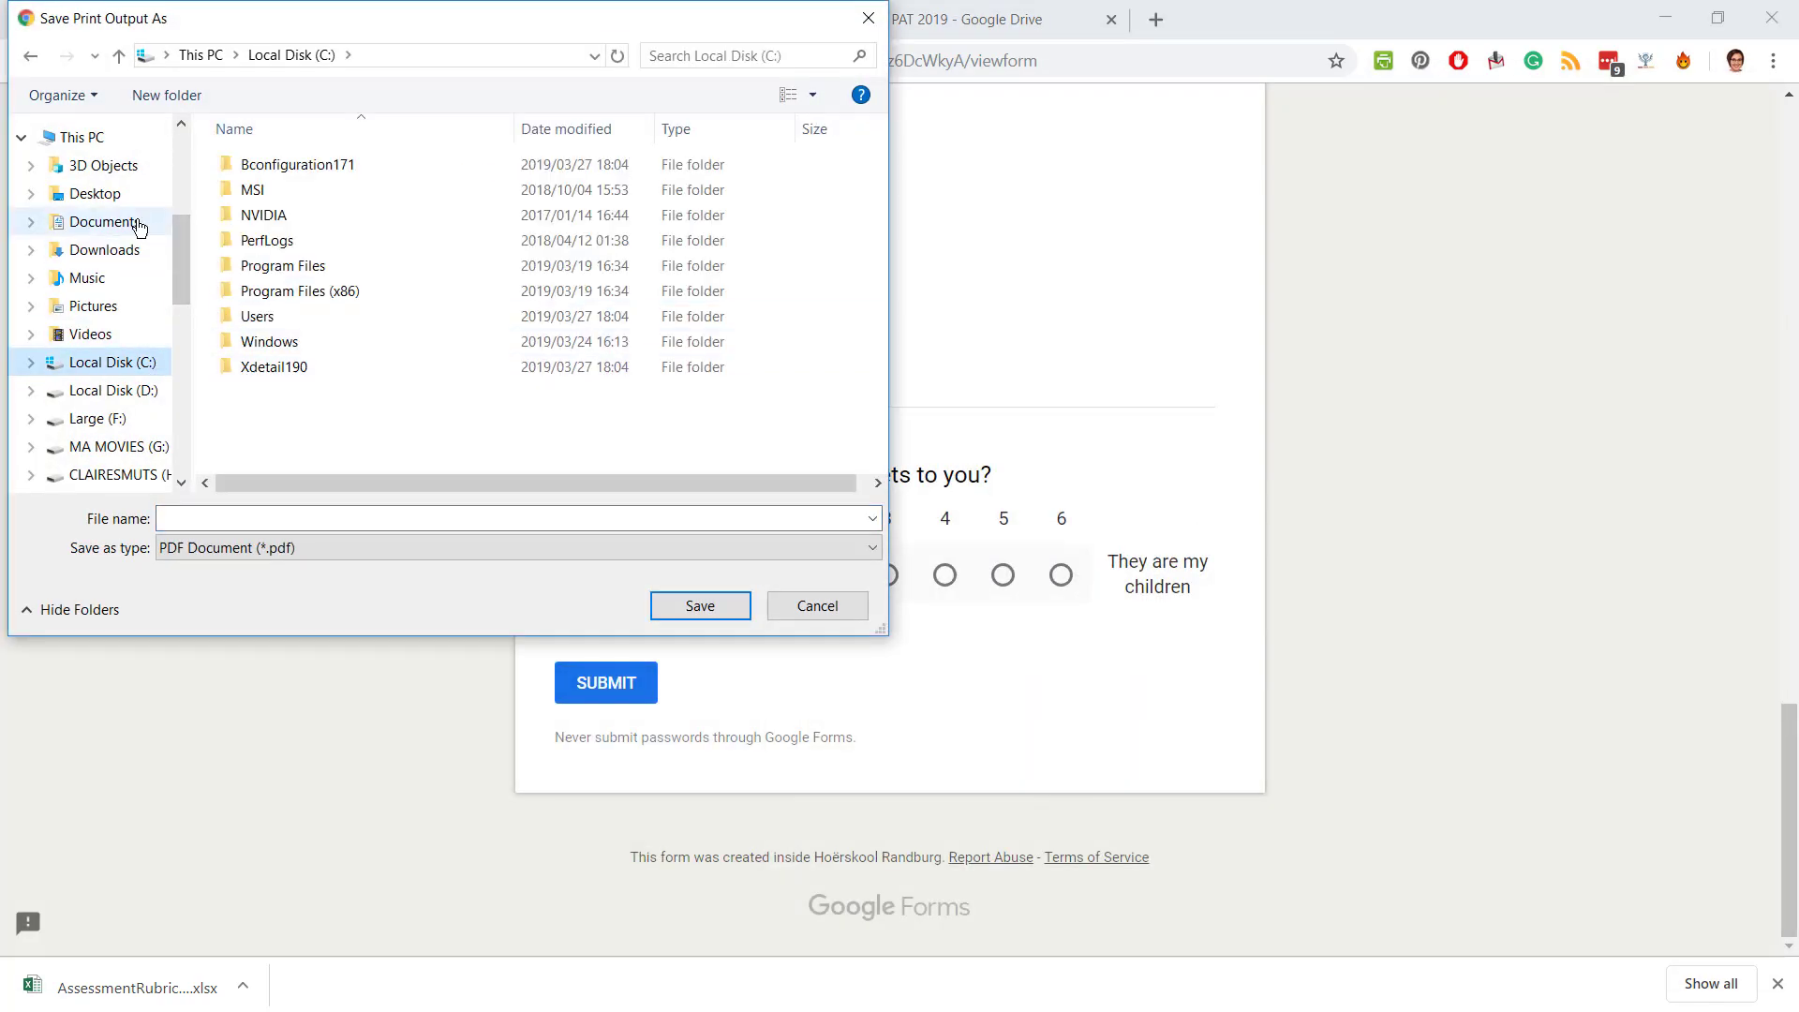
left_click(94, 193)
left_click(103, 221)
double_click(271, 292)
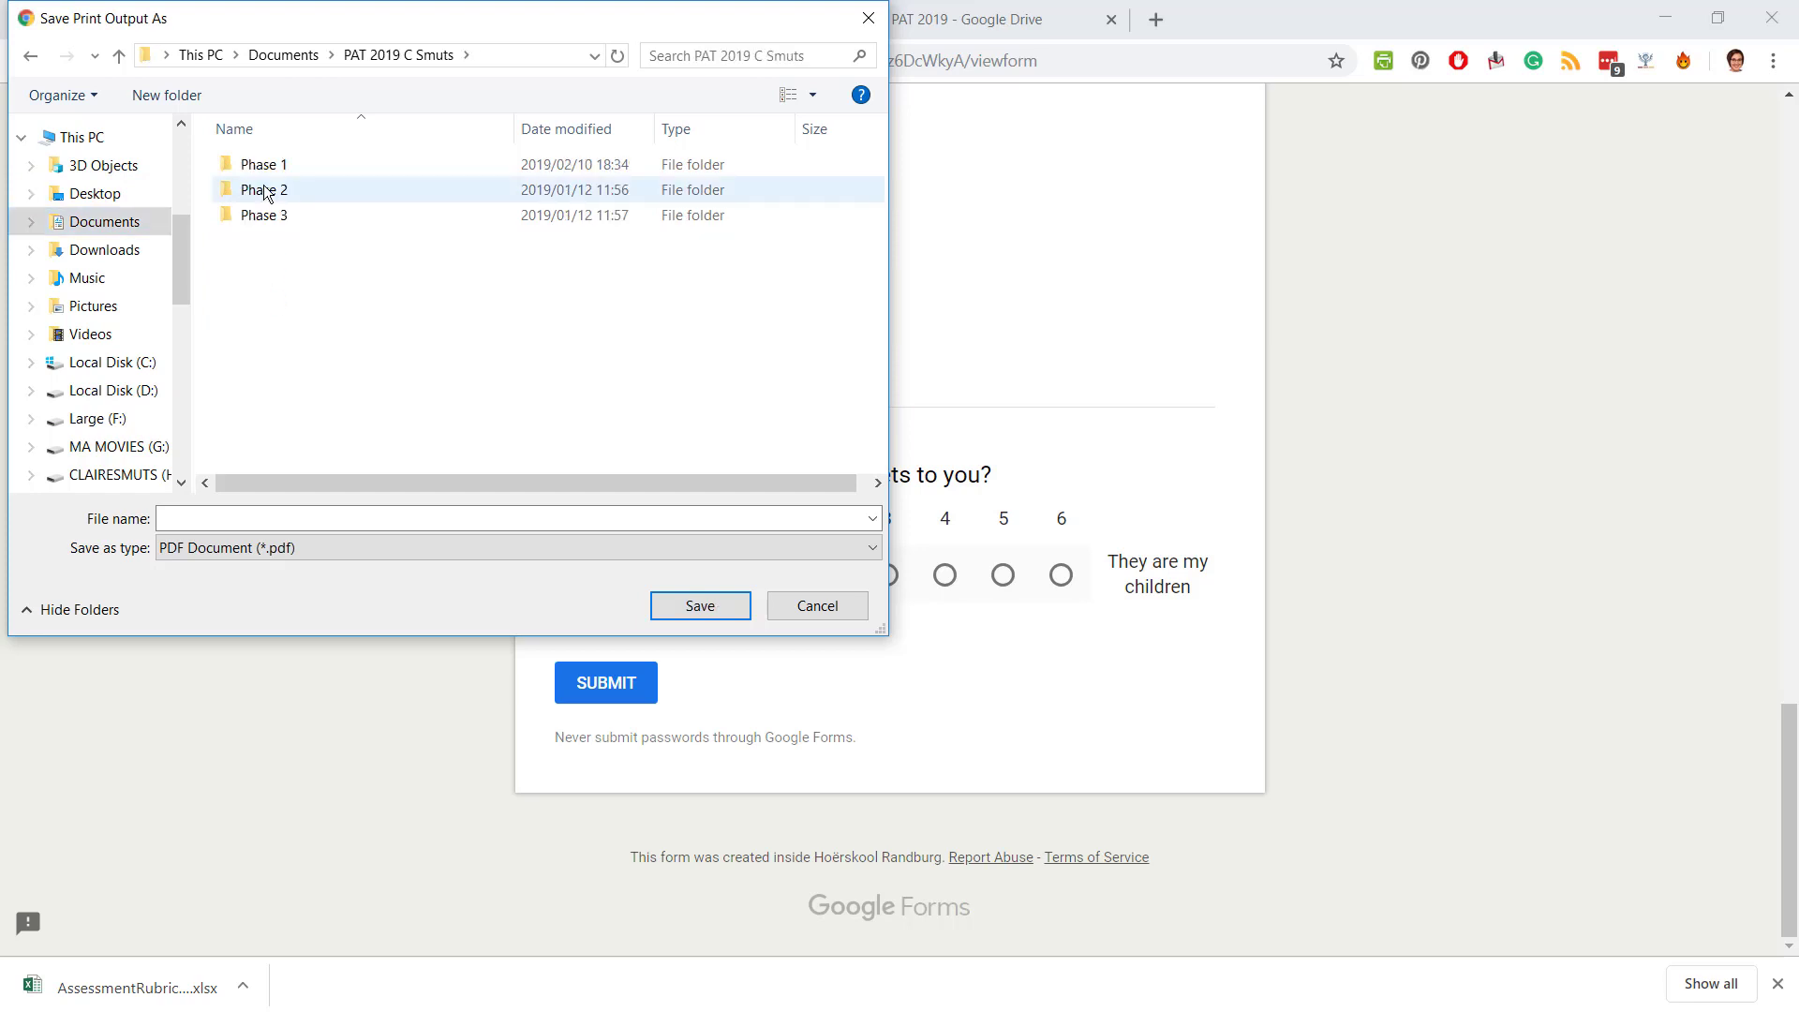
double_click(283, 184)
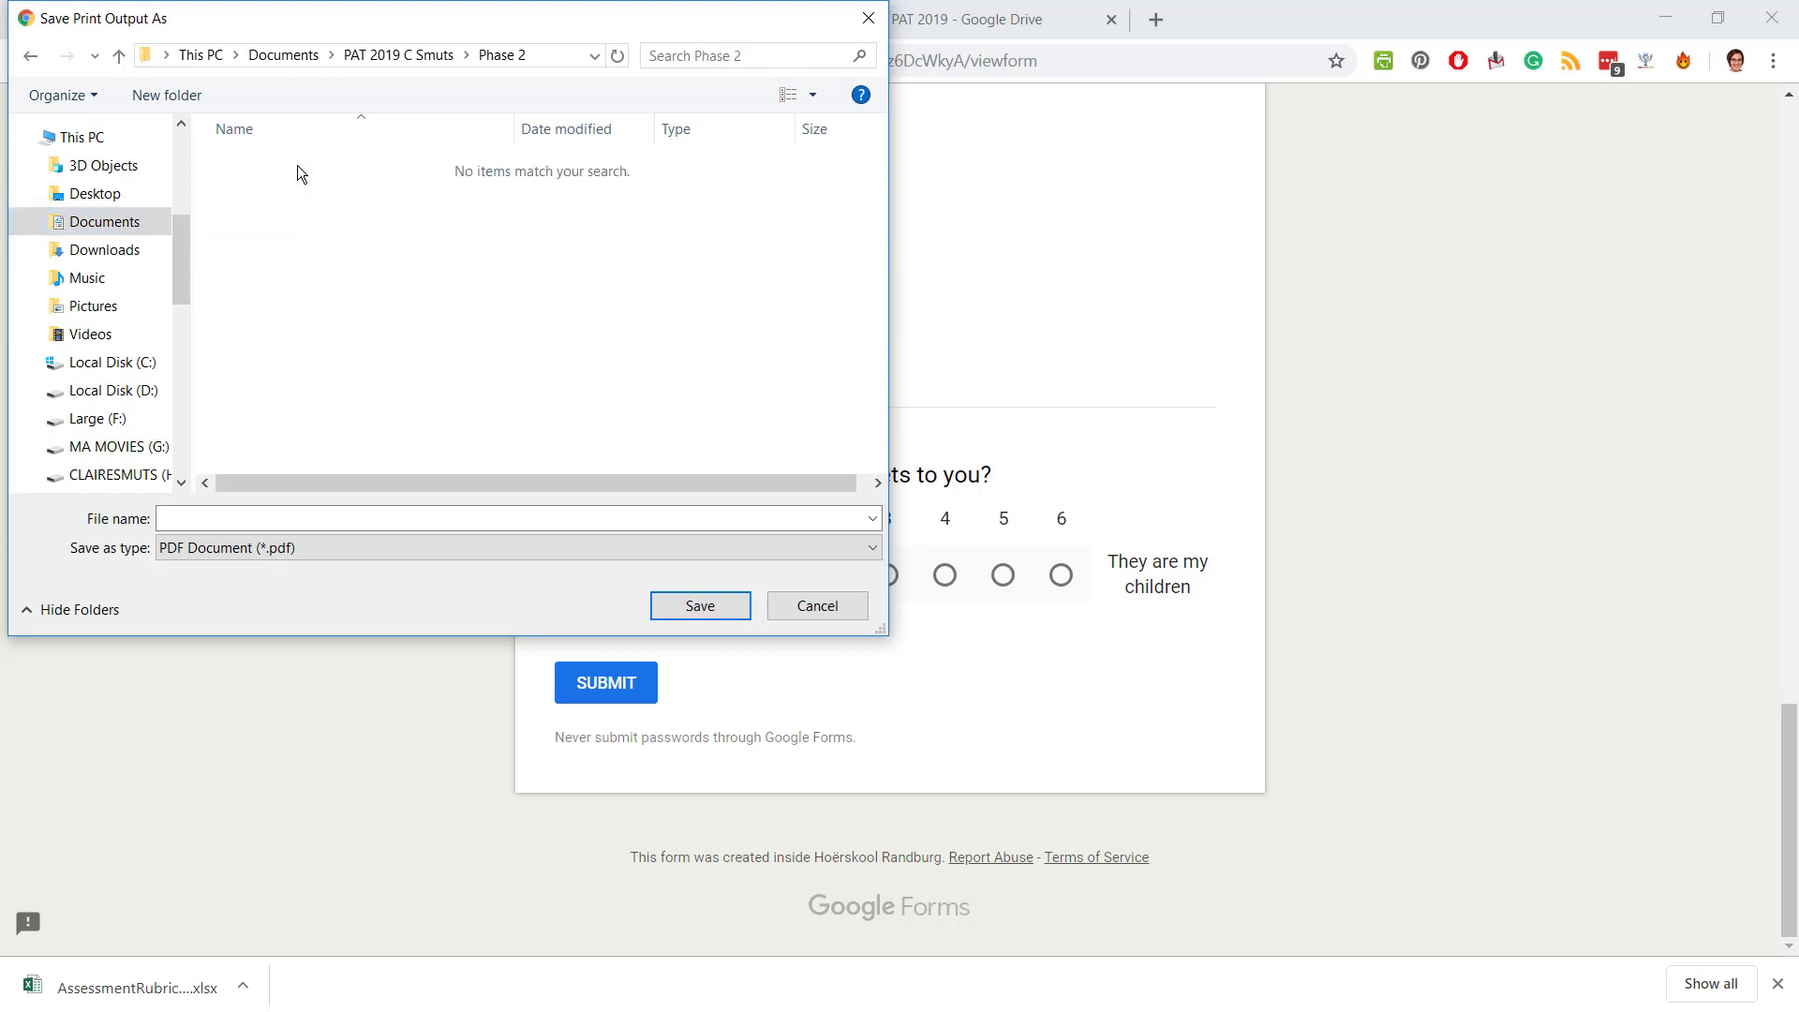
left_click(334, 517)
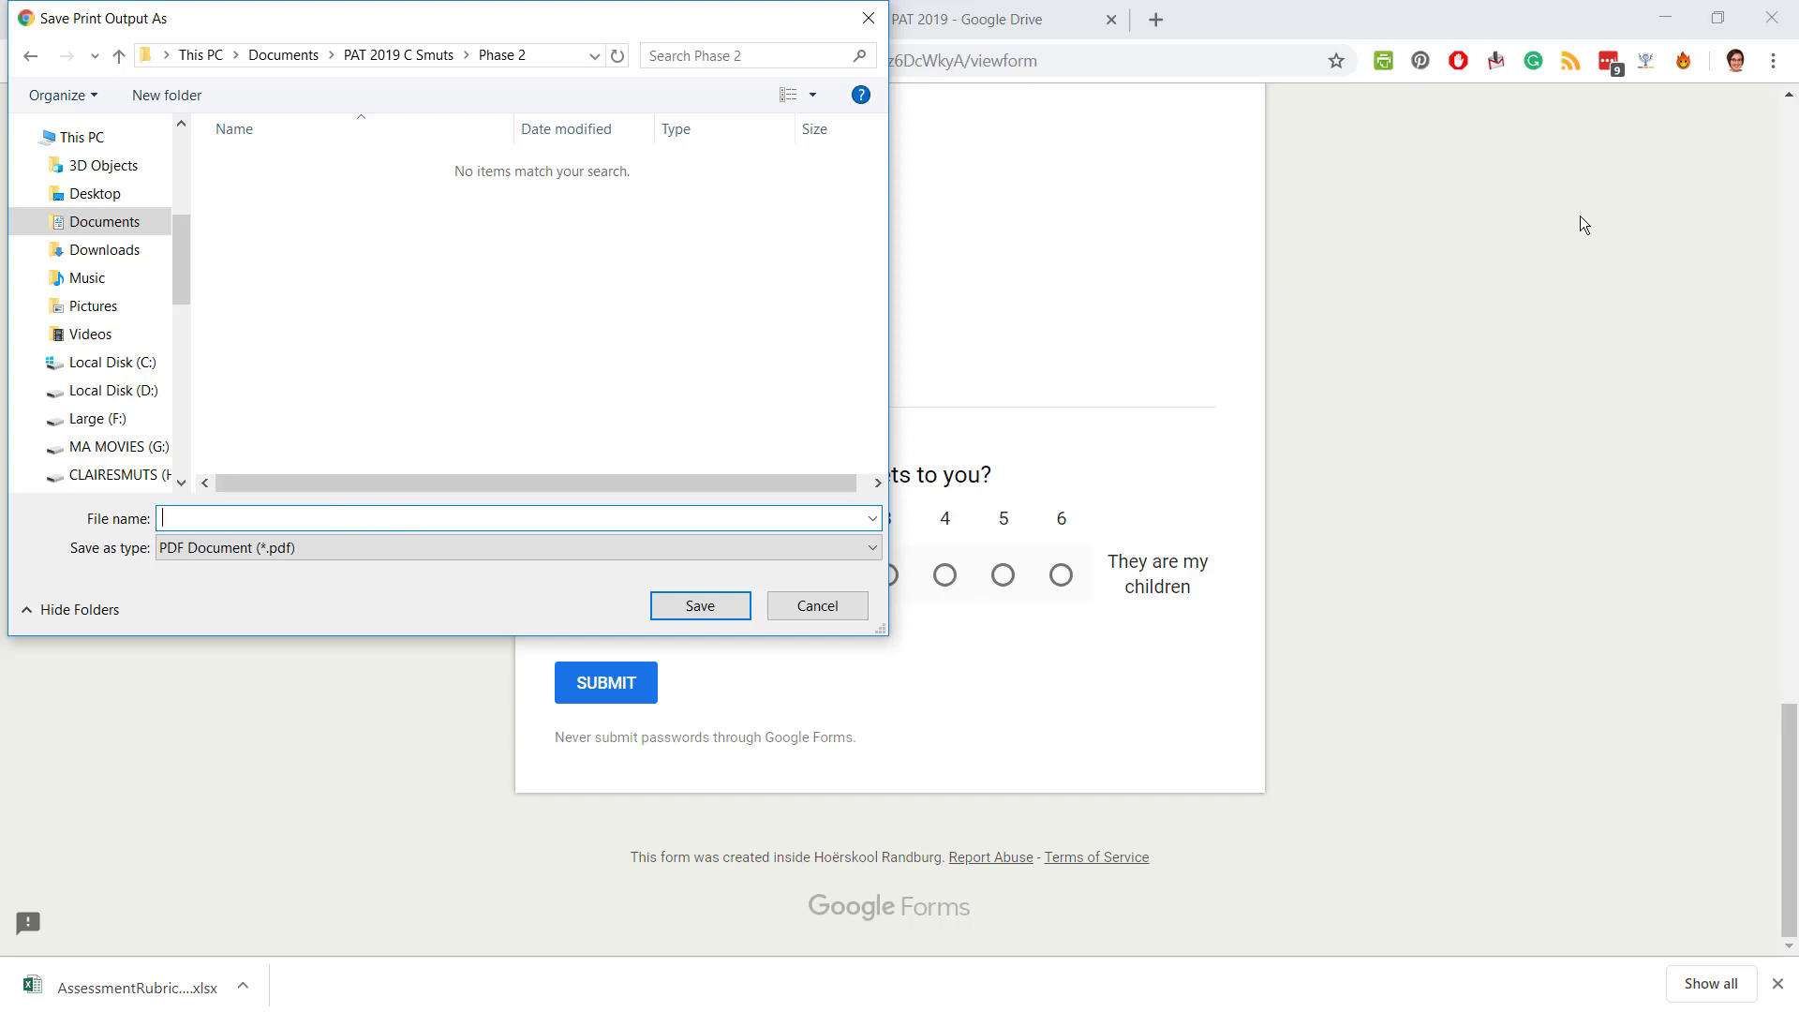
key("Escape")
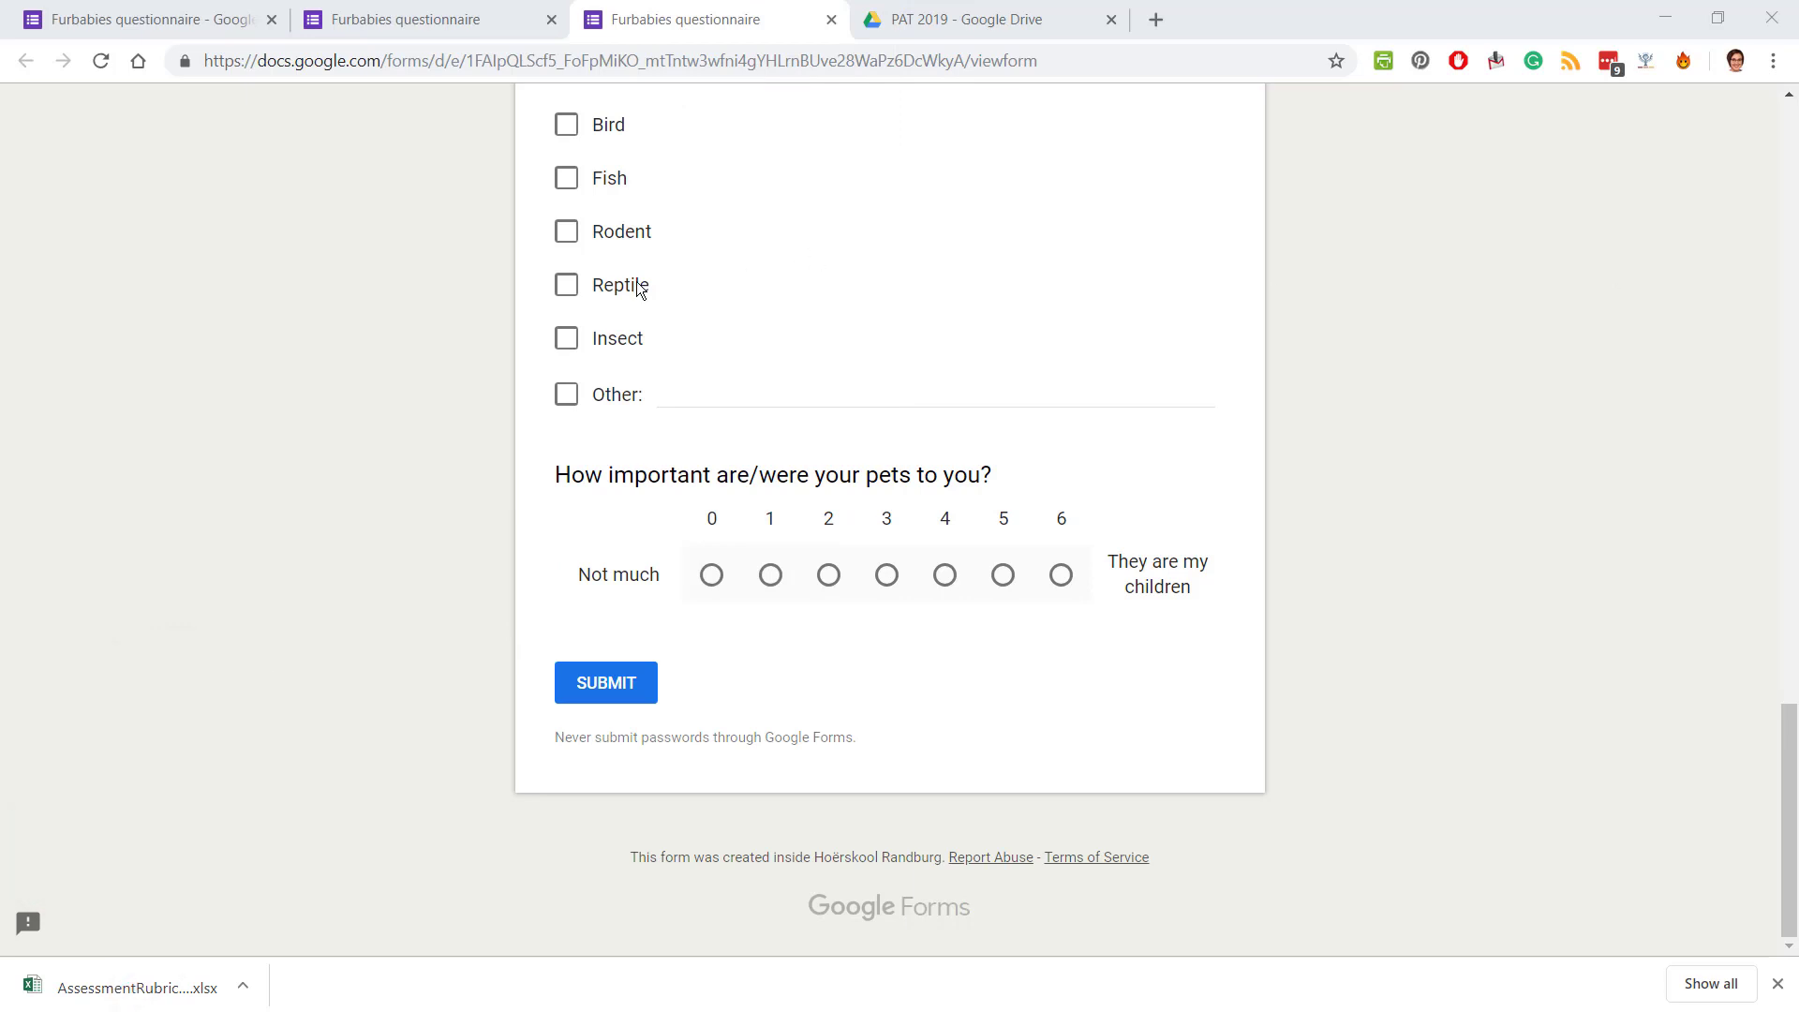
Open the linked responses sheet and download it as Microsoft Excel (.xlsx) into the Phase 2 folder.
left_click(155, 20)
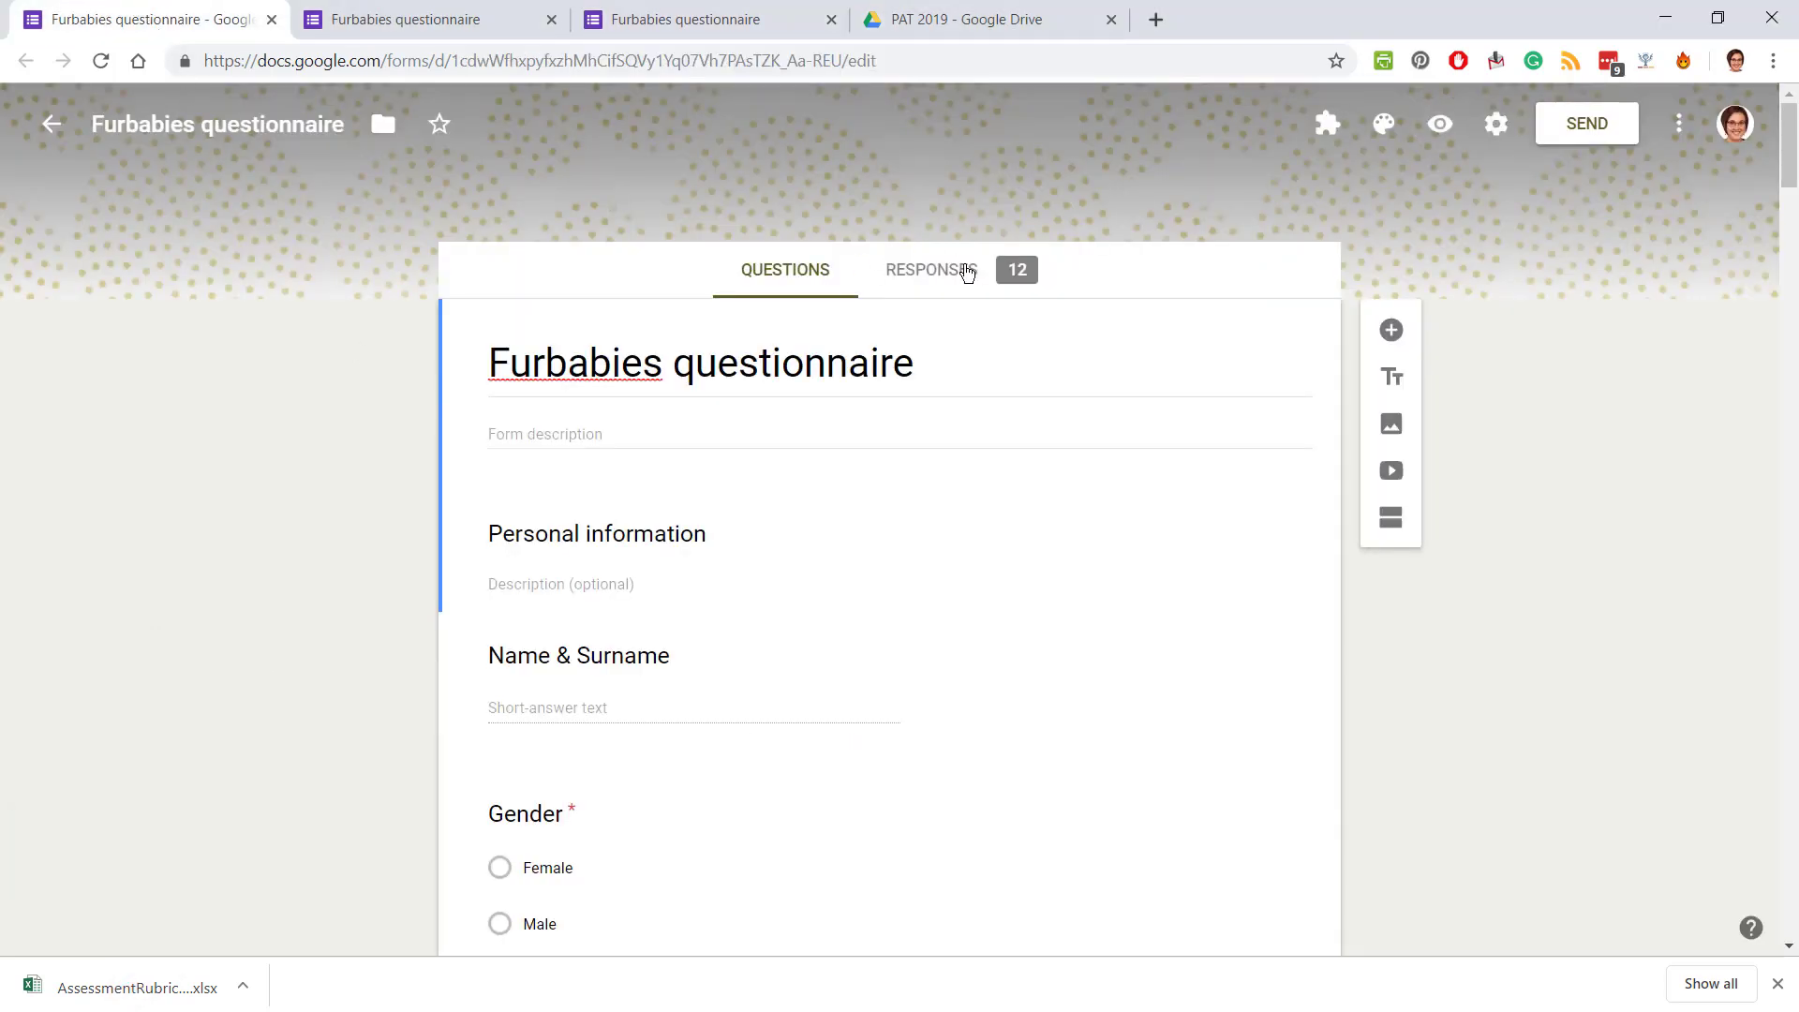
left_click(967, 273)
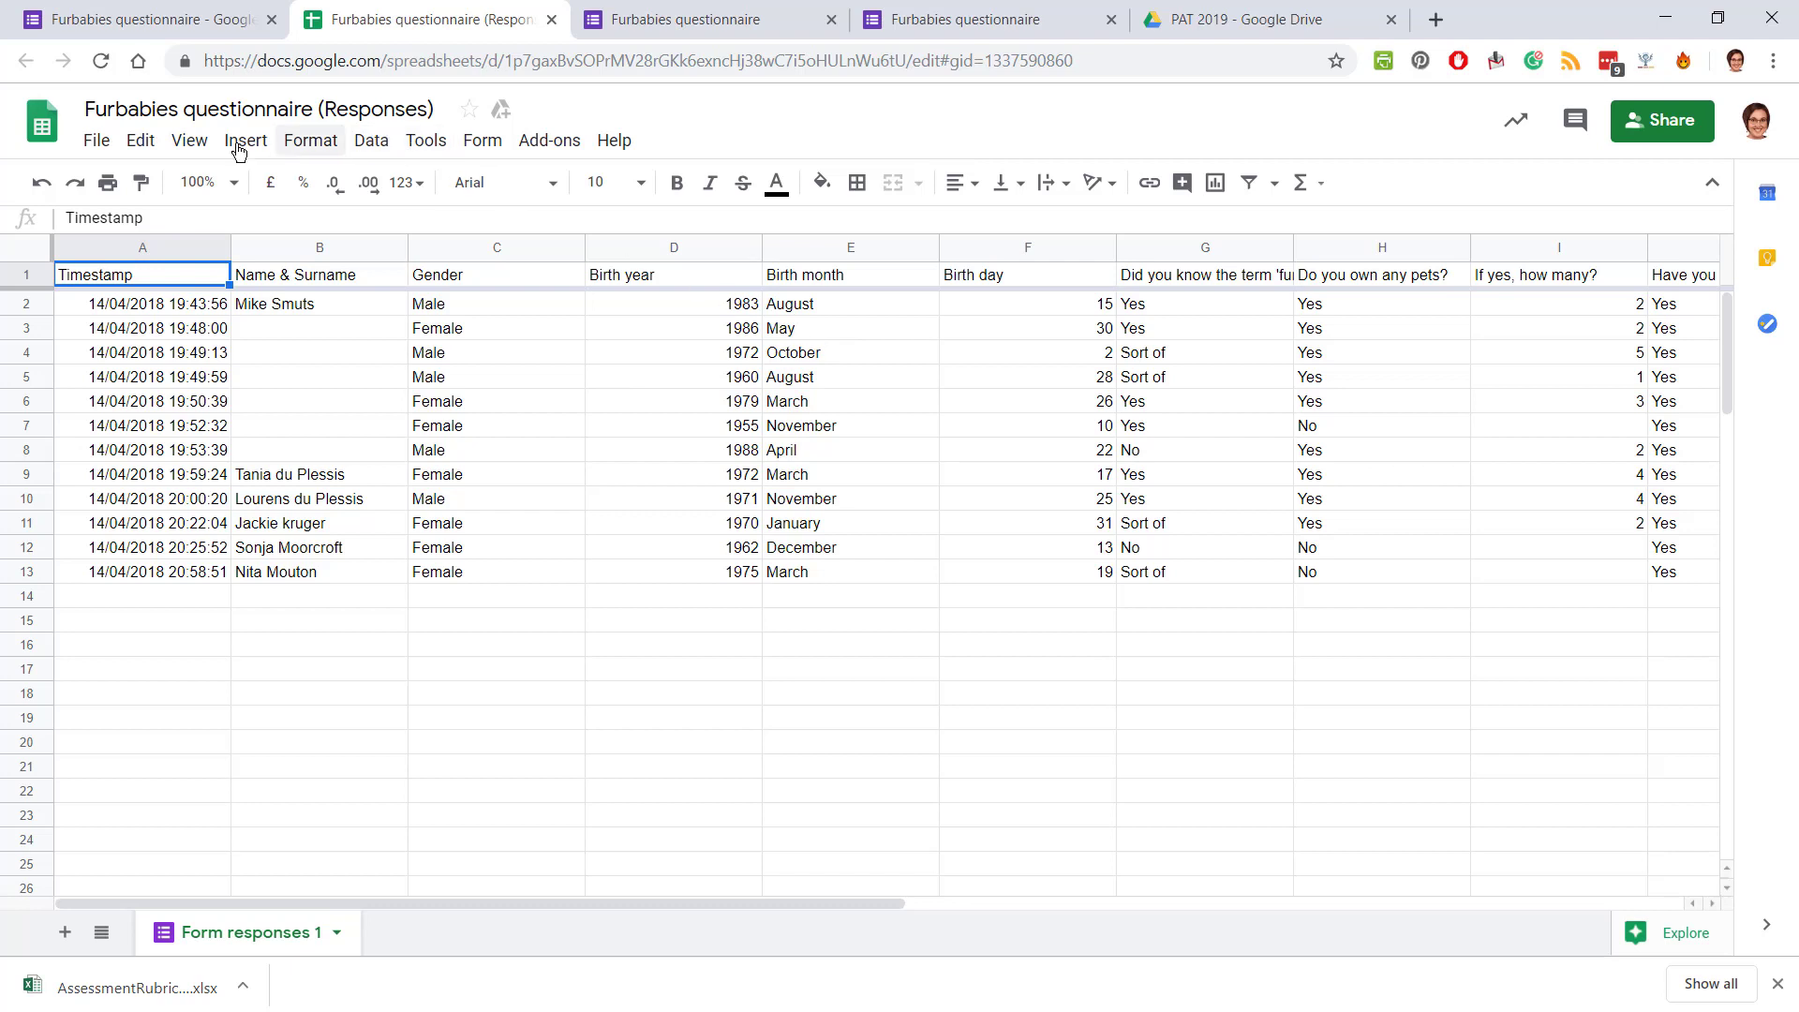
left_click(93, 146)
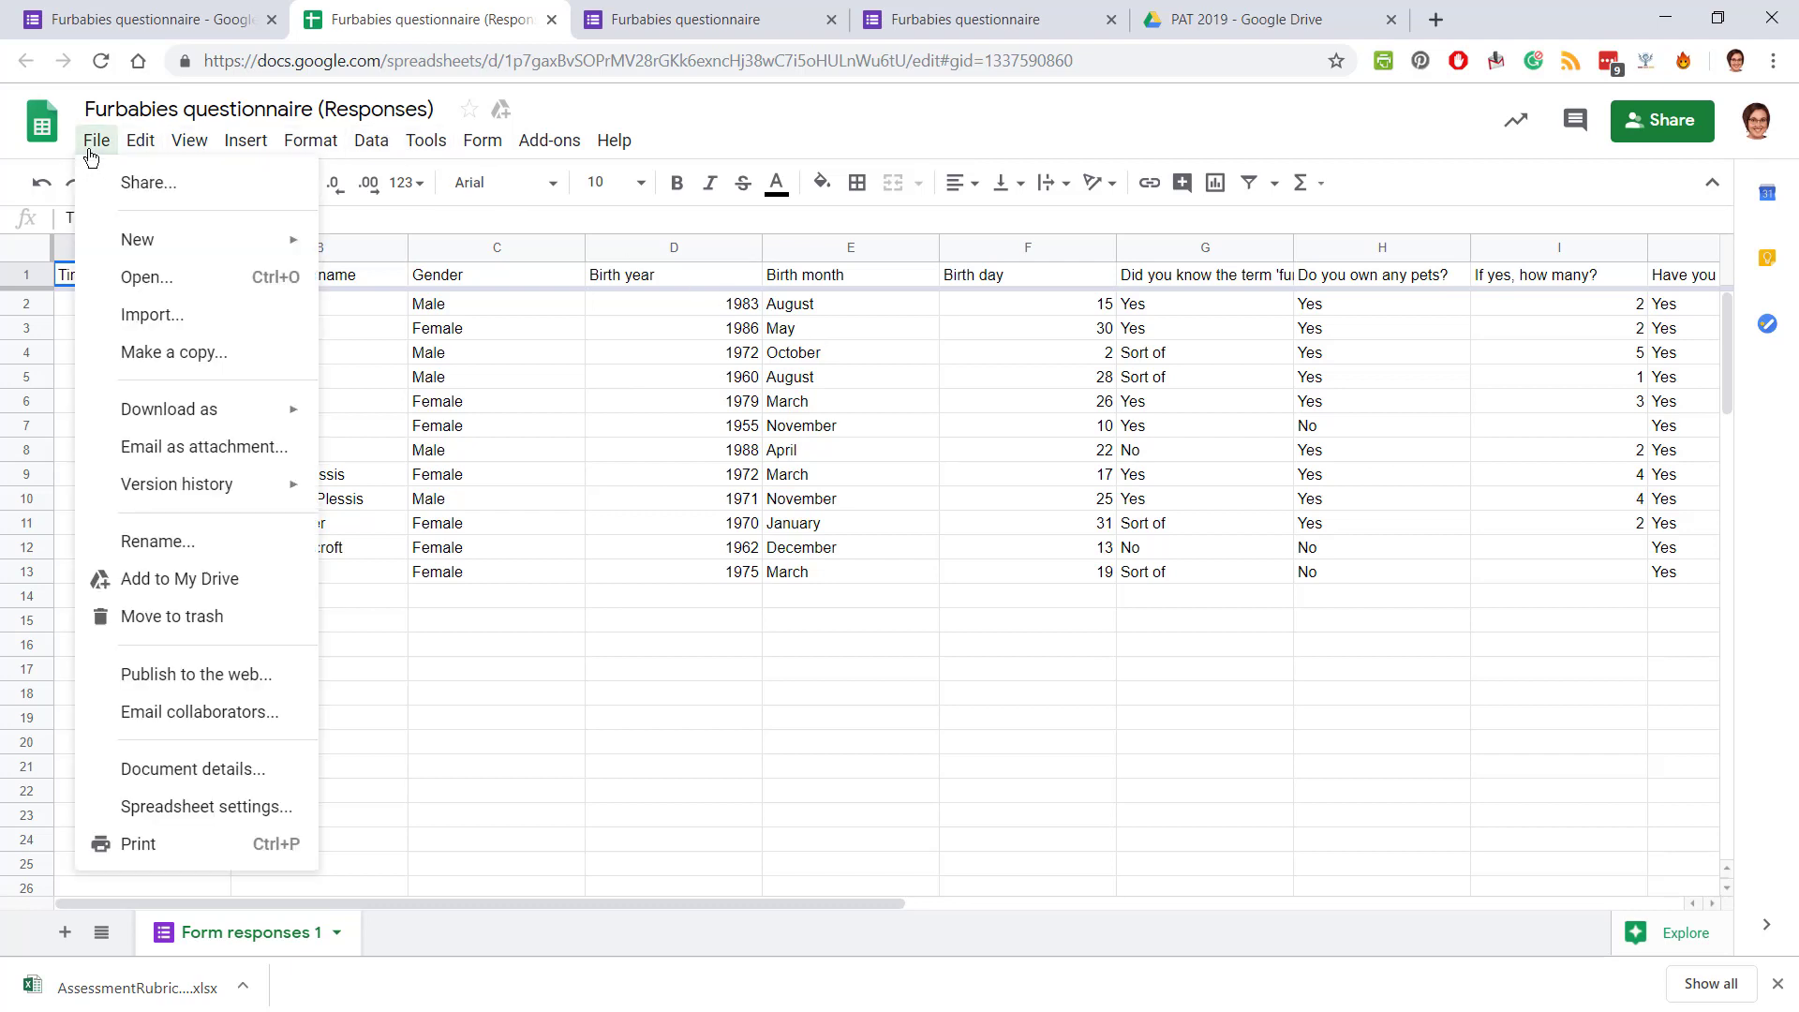
mouse_move(191, 409)
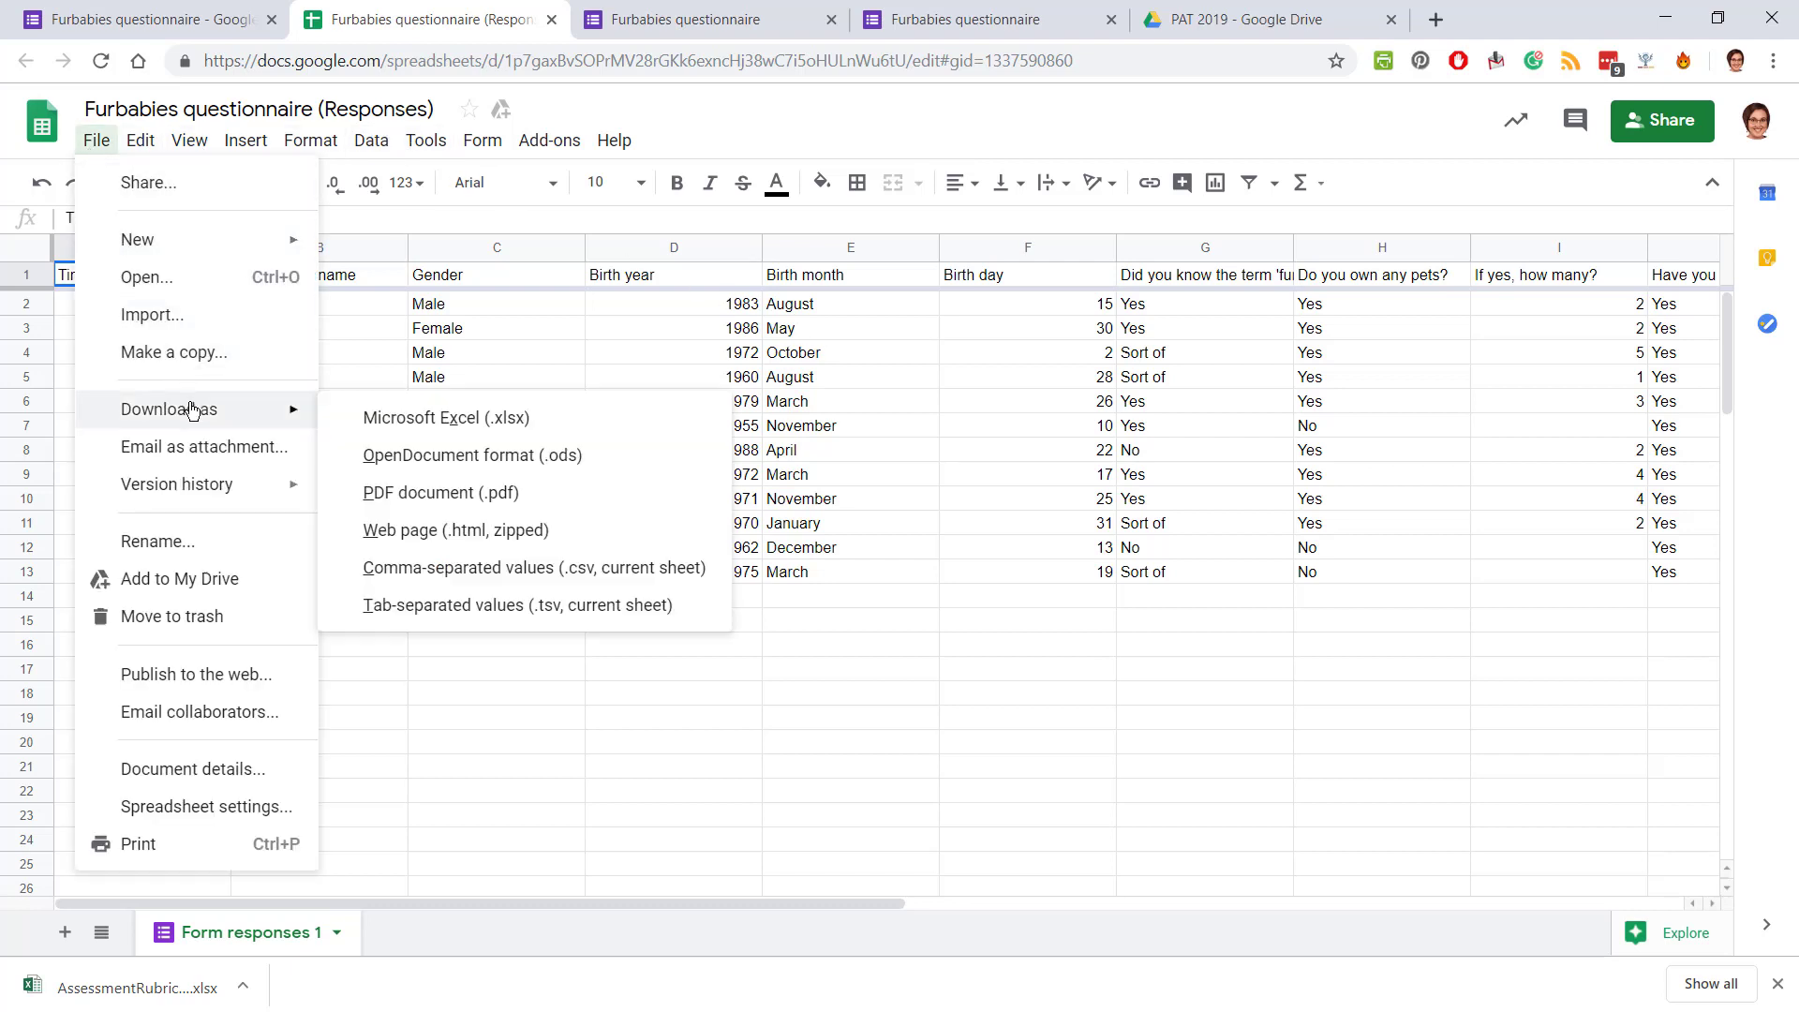
left_click(425, 423)
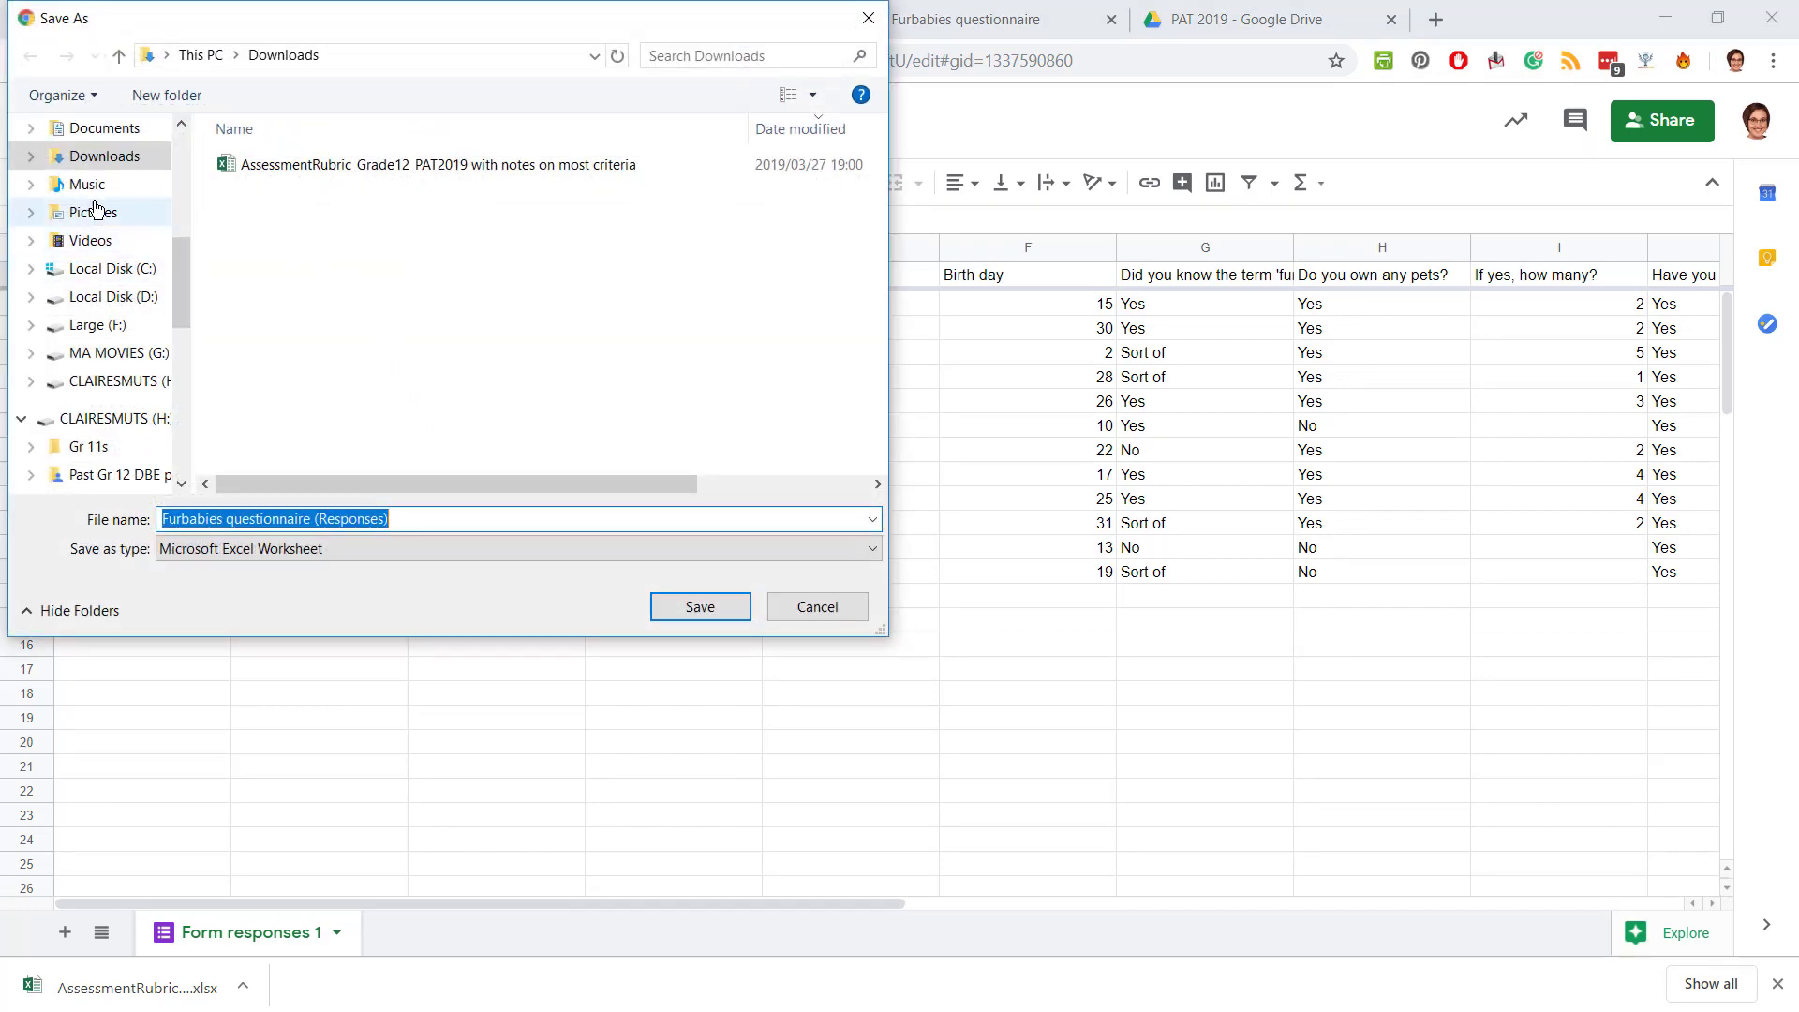
left_click(110, 127)
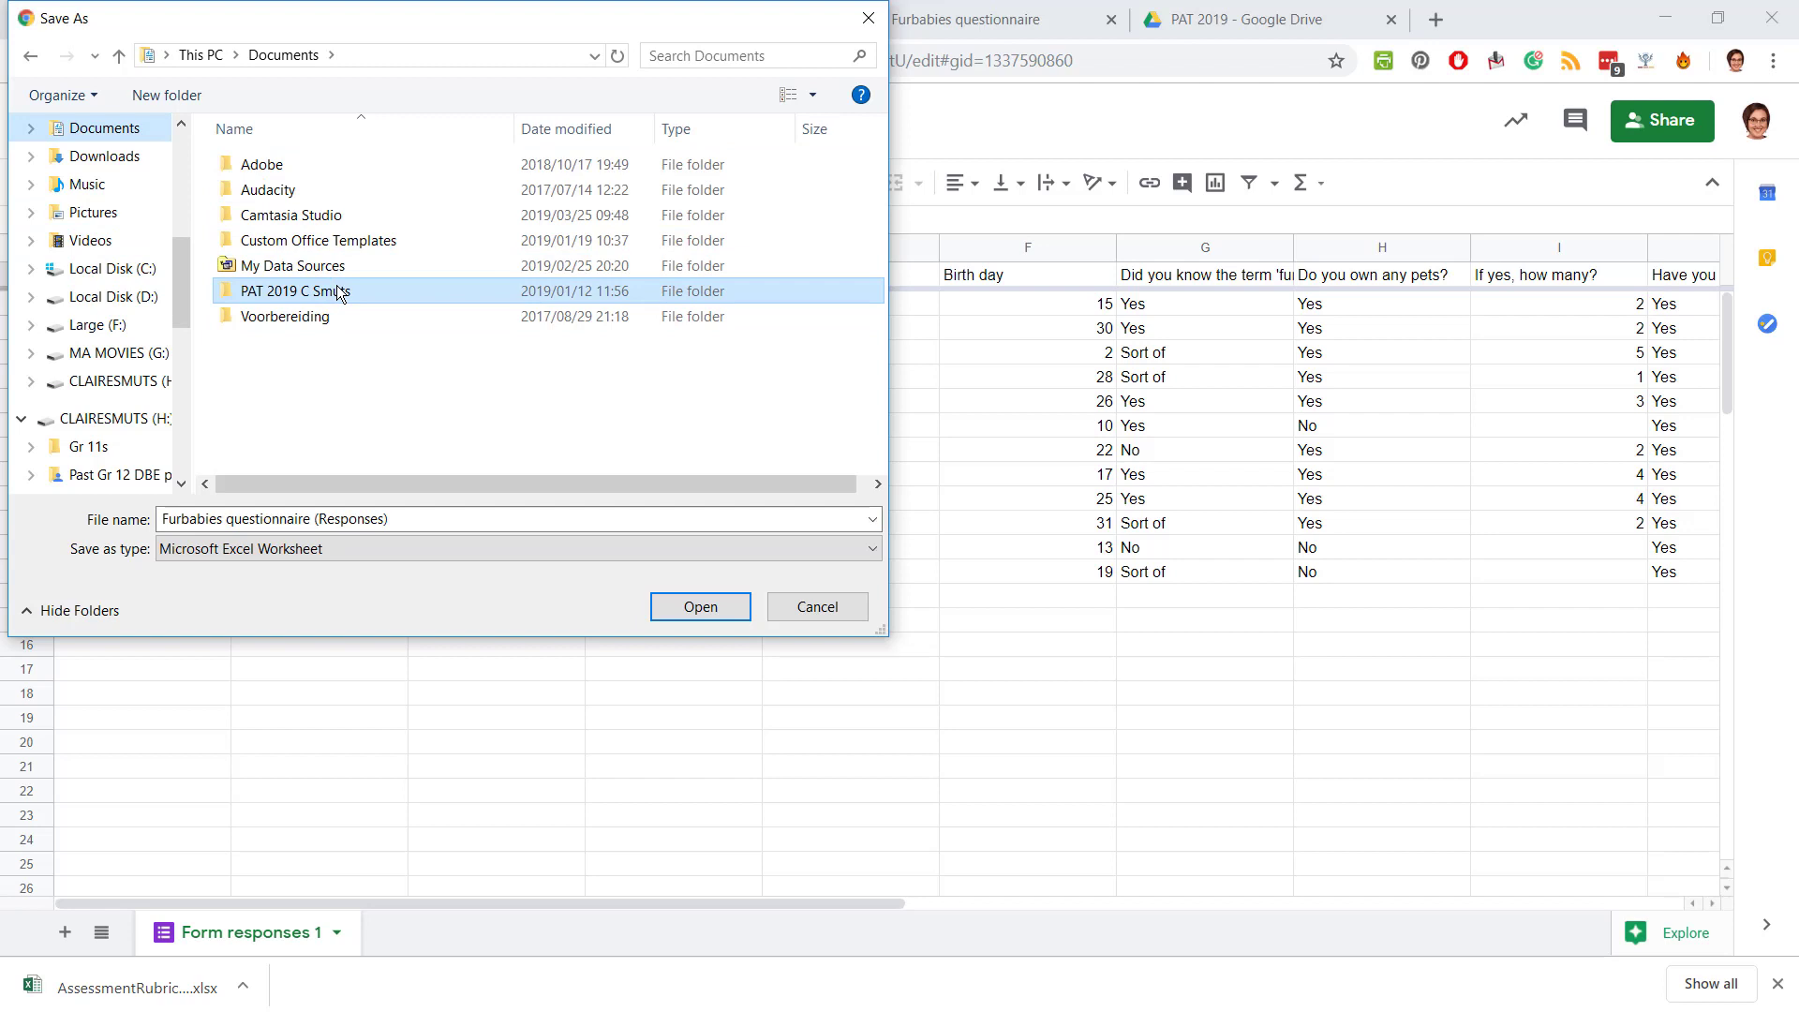
double_click(333, 291)
double_click(290, 186)
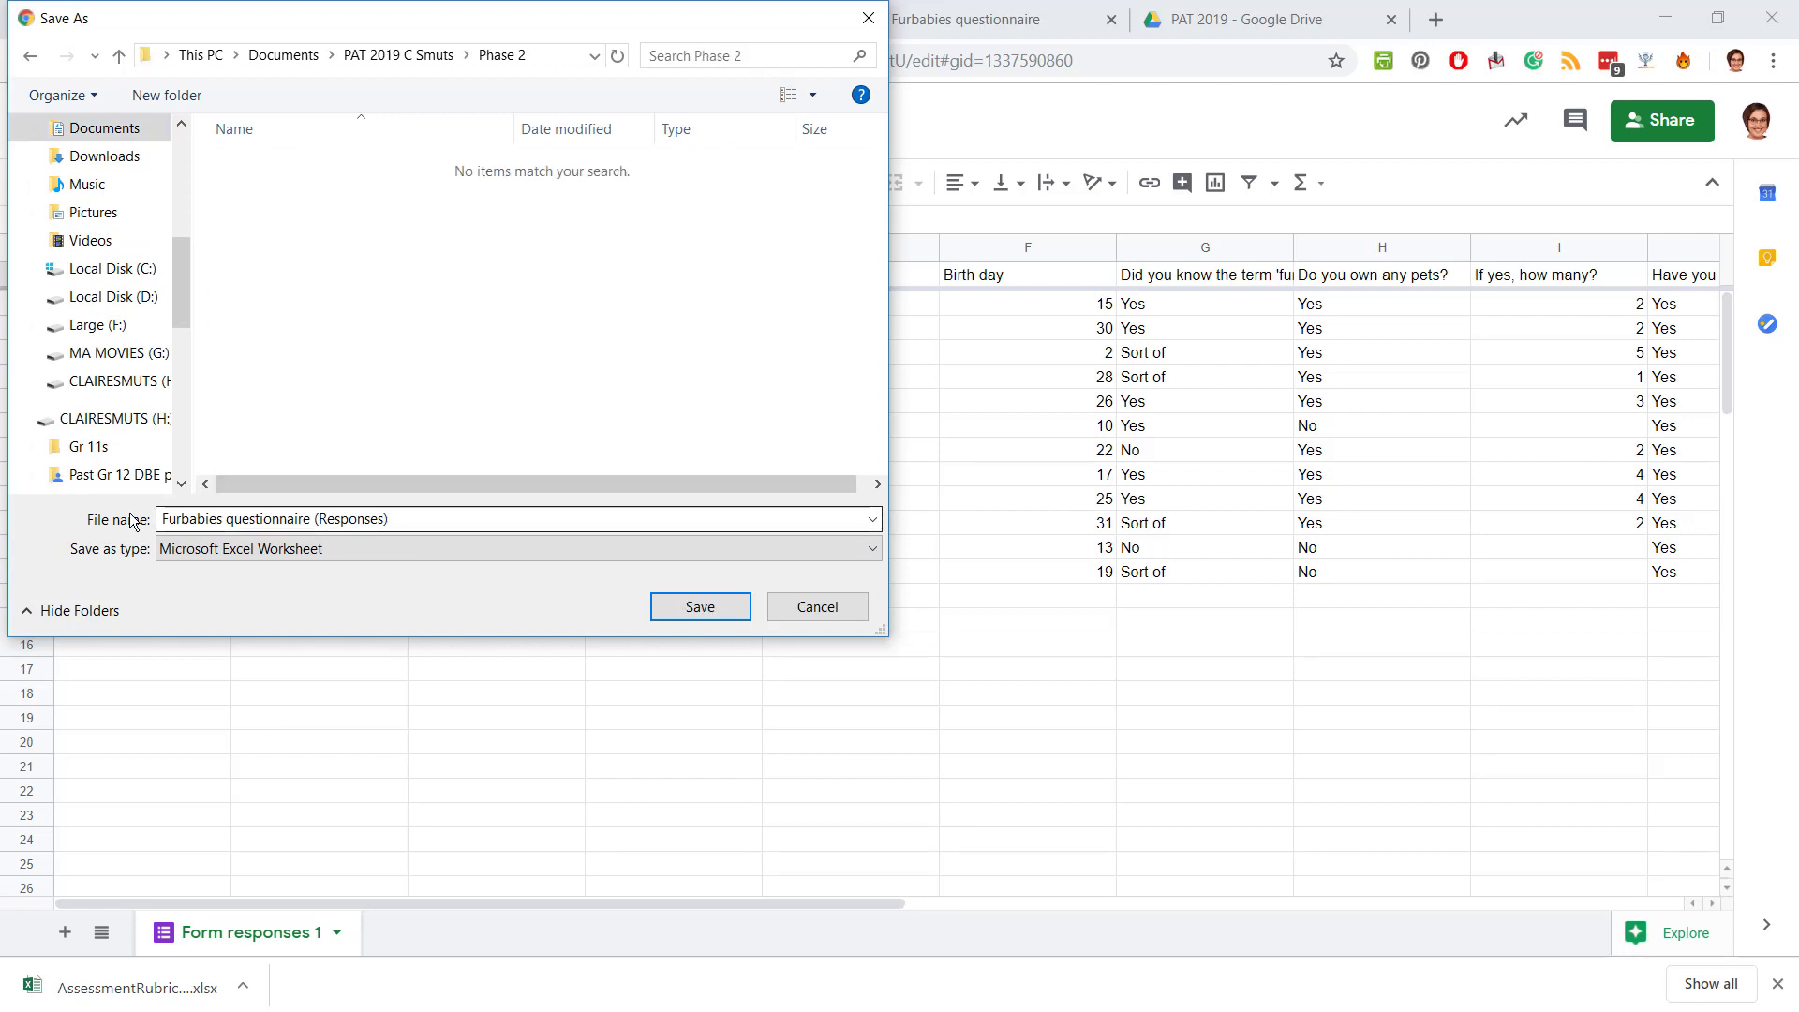
left_click(386, 520)
Save the .xlsx to Phase 2, open Furbabies questionnaire (Responses) in Excel, and maximise the window.
left_click(711, 609)
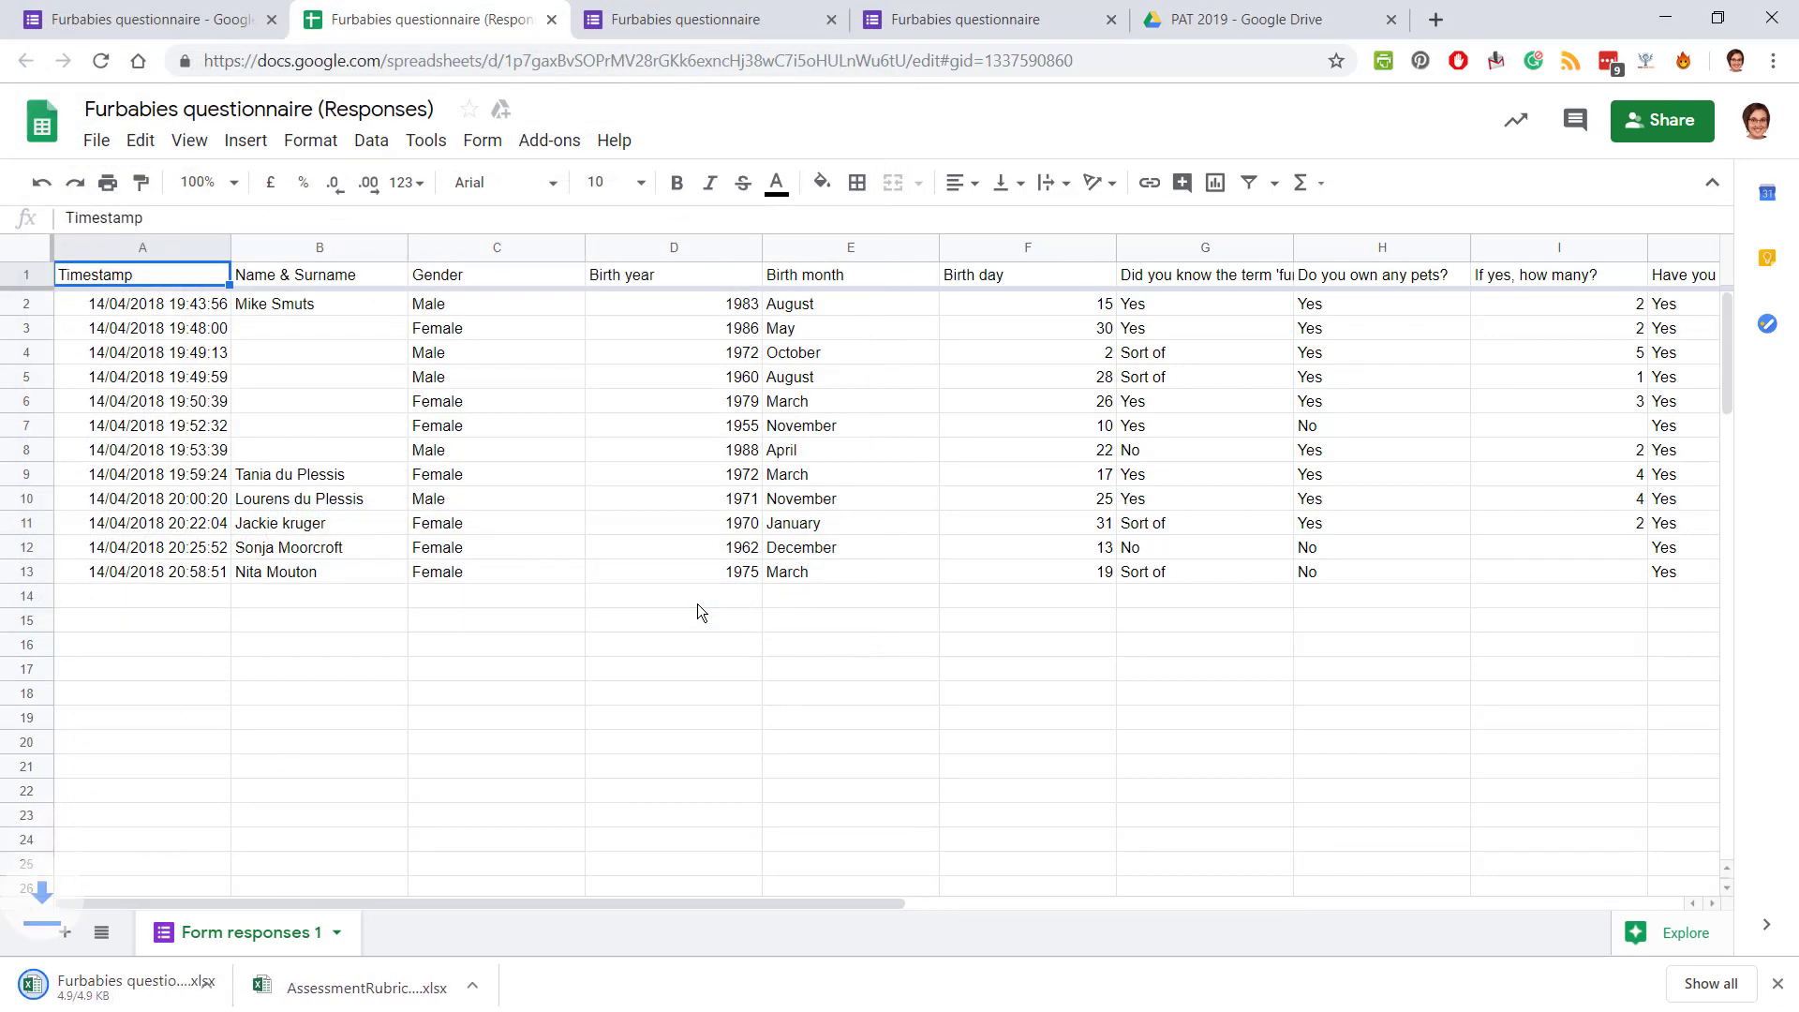
left_click(365, 282)
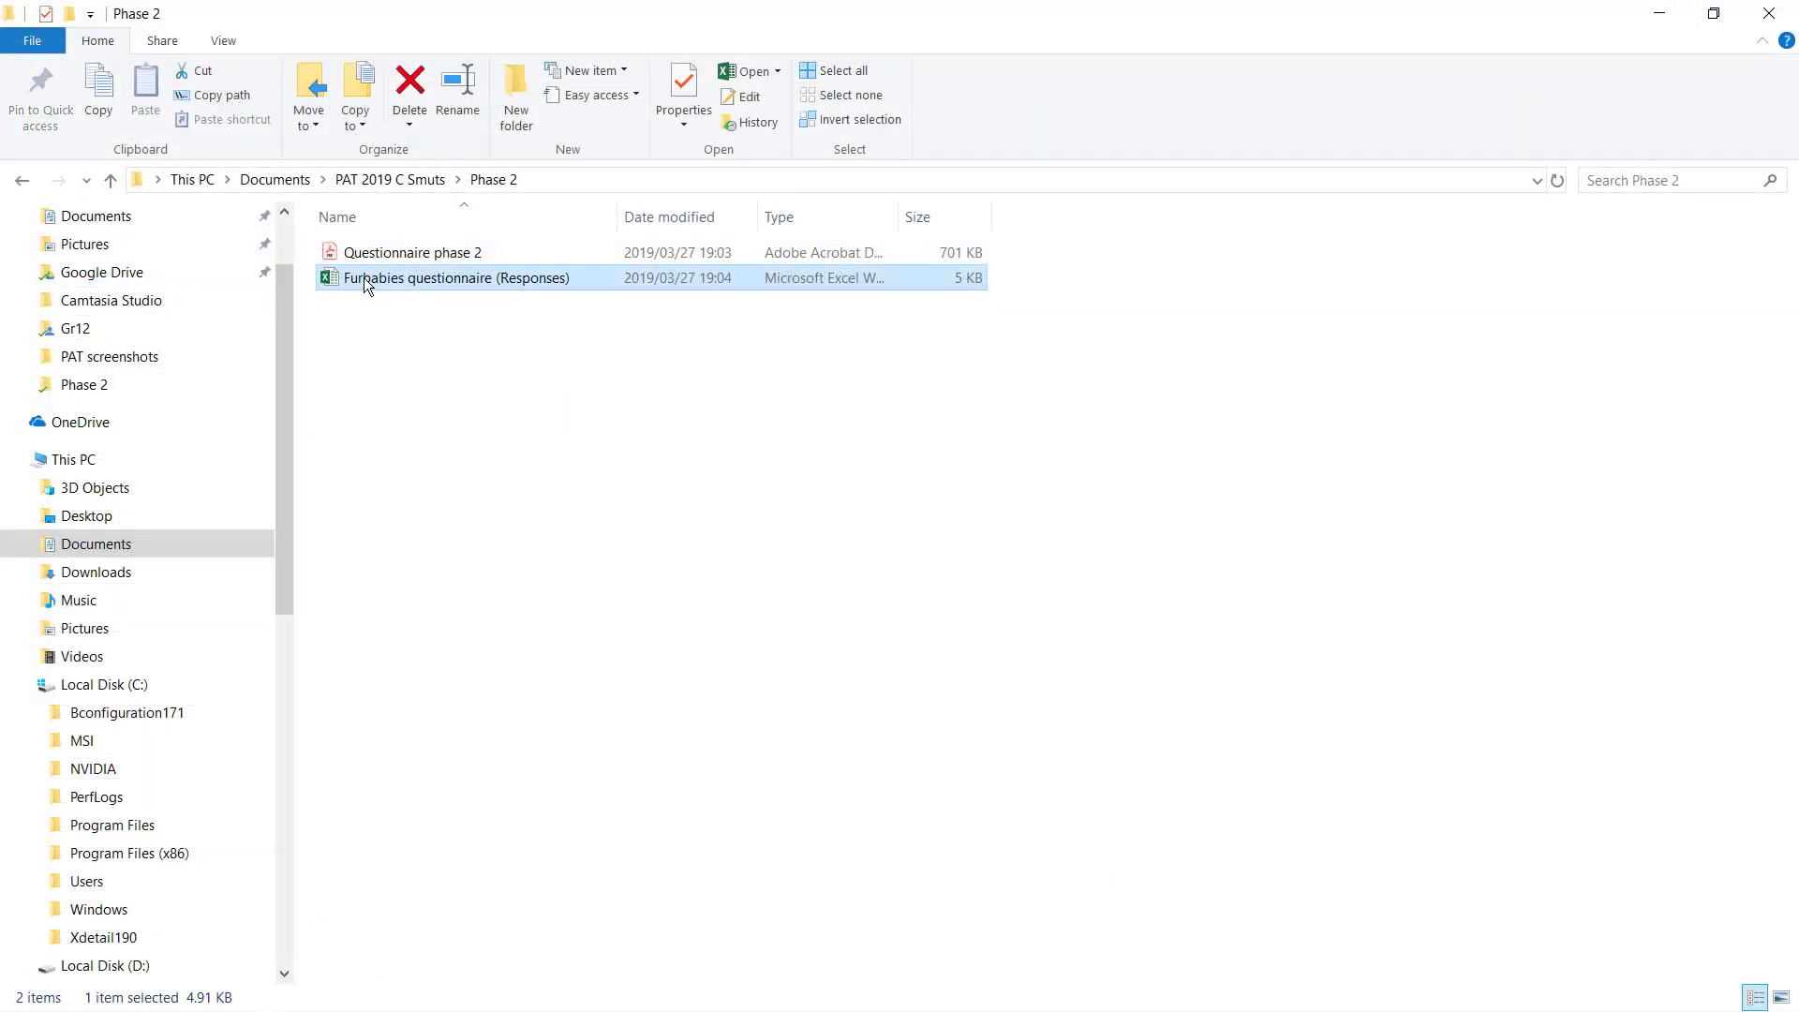
double_click(365, 281)
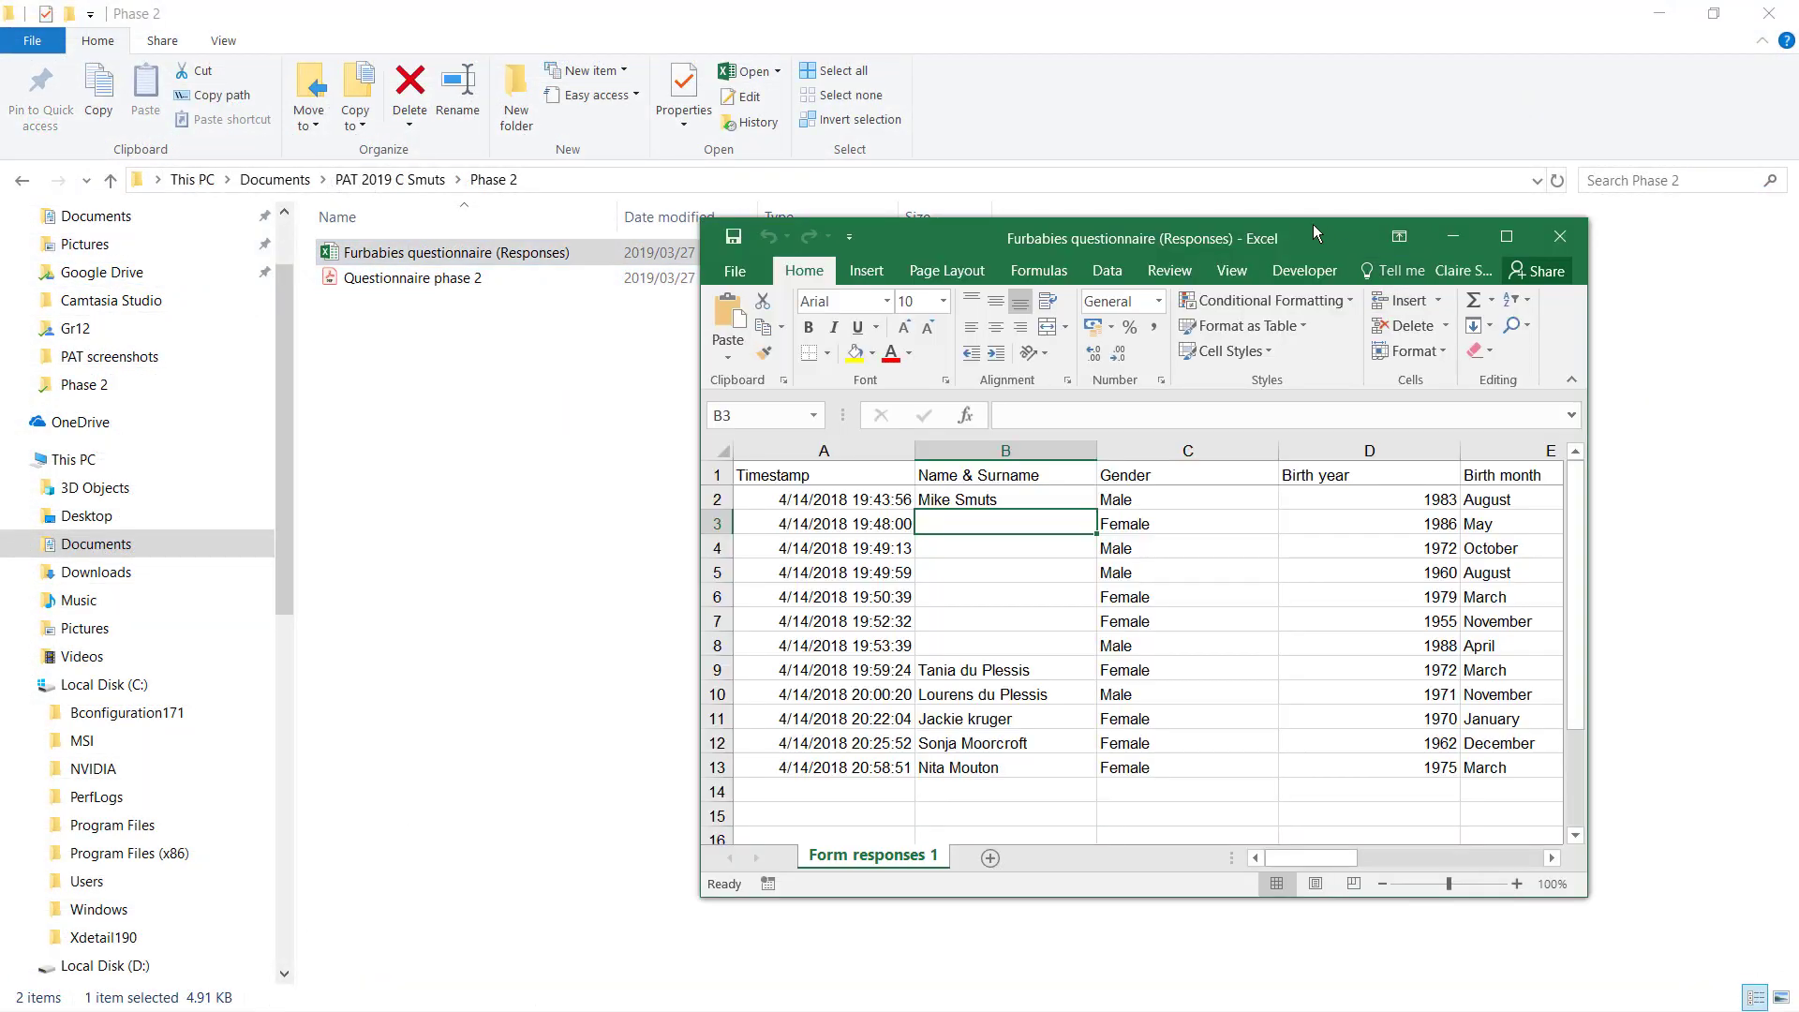
double_click(1315, 232)
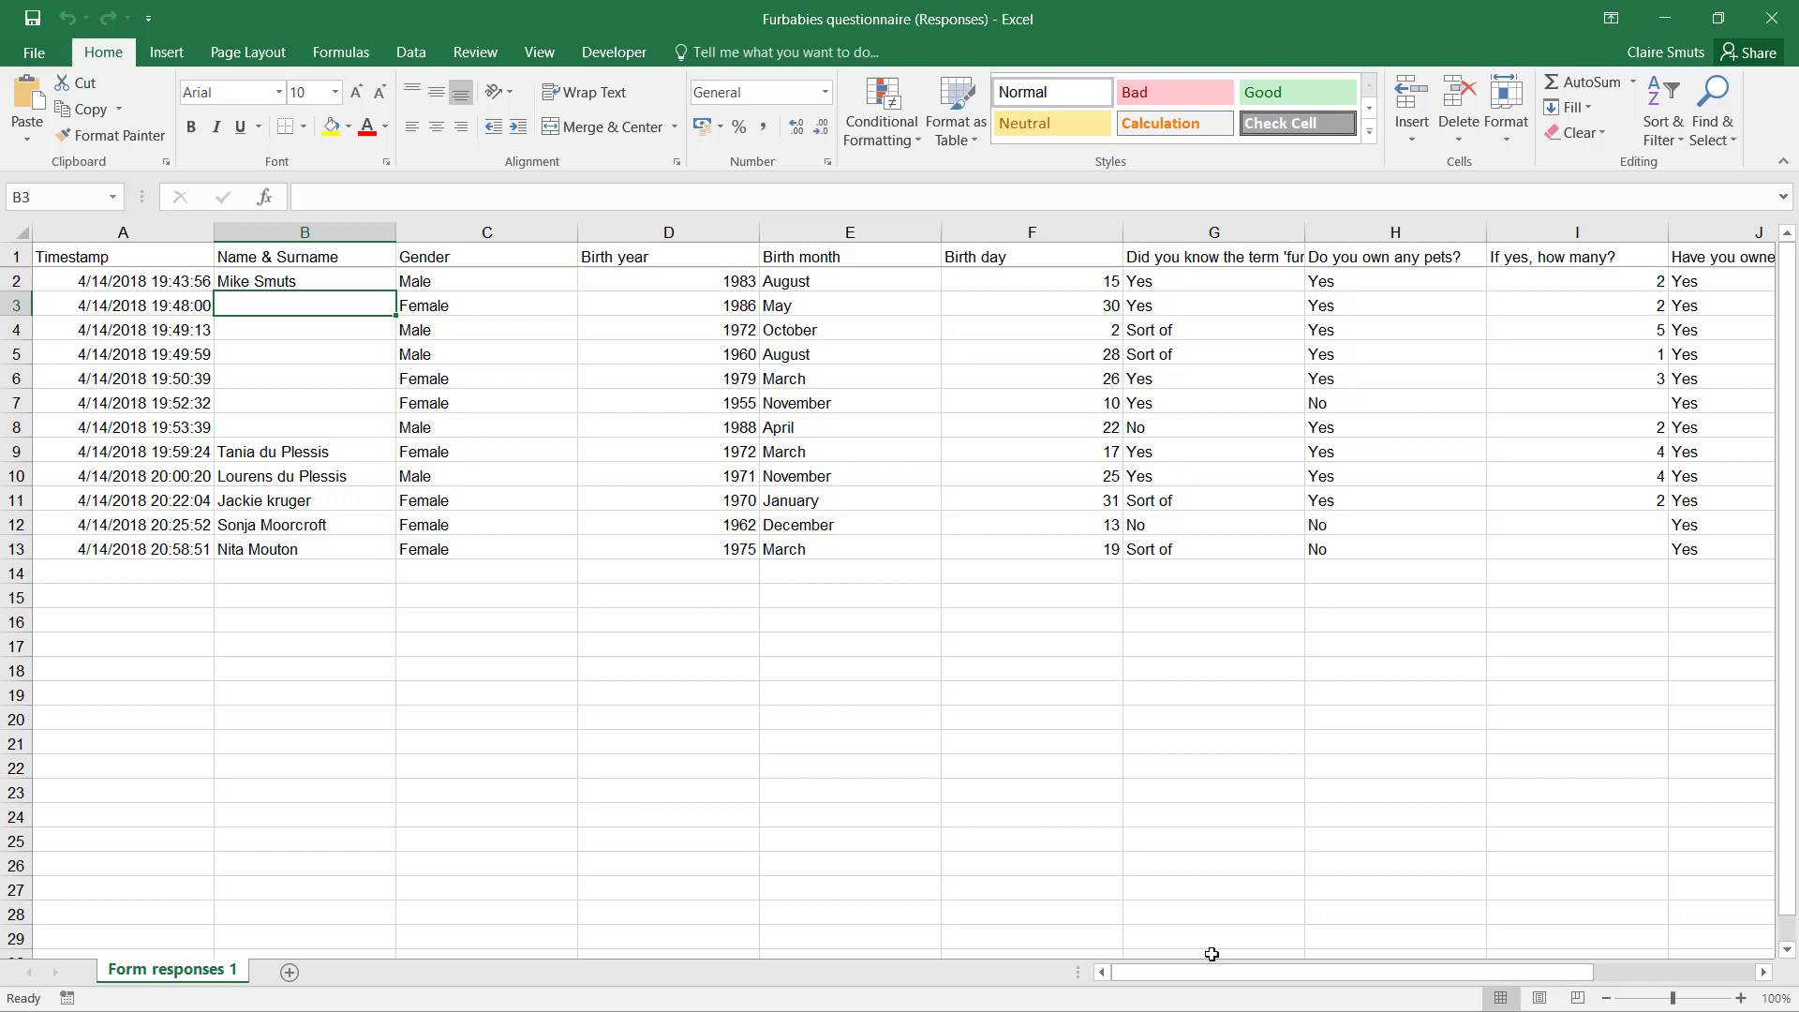
left_click_drag(1217, 966, 1076, 966)
Review the long question headers in G1–I1 and delete the leading space before 'Did' in G1.
left_click(1177, 258)
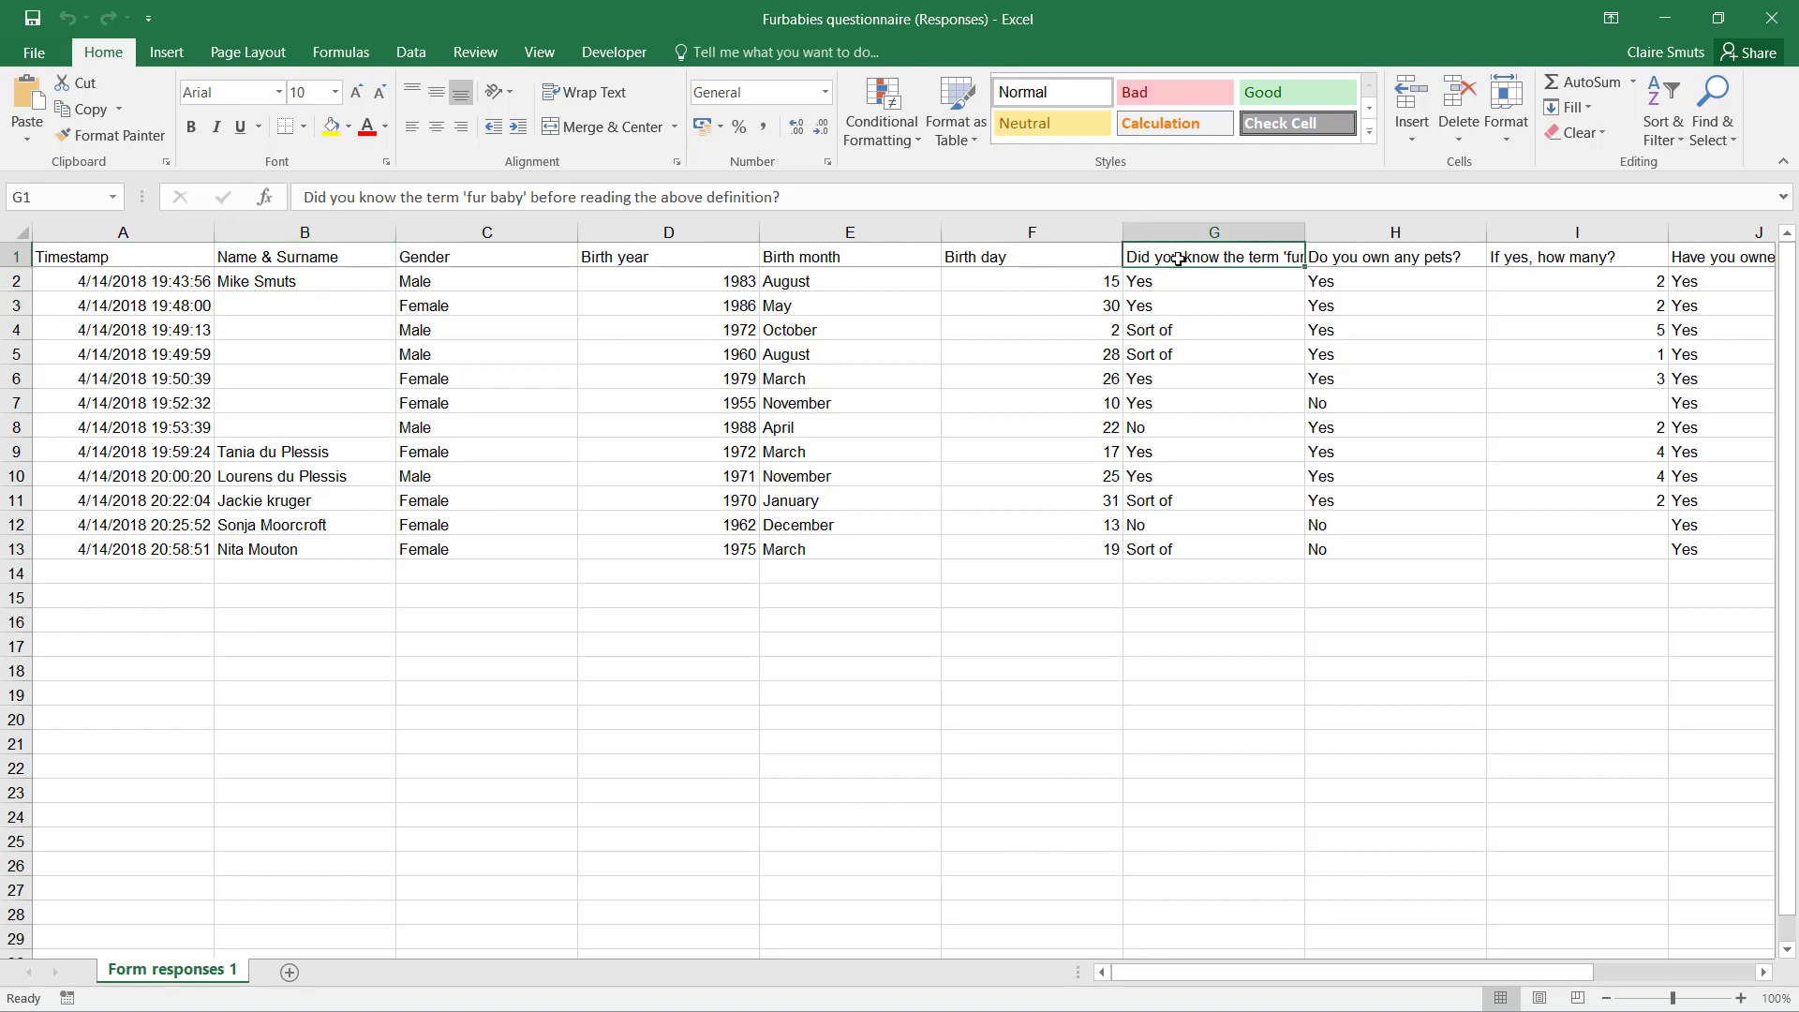
left_click(1372, 255)
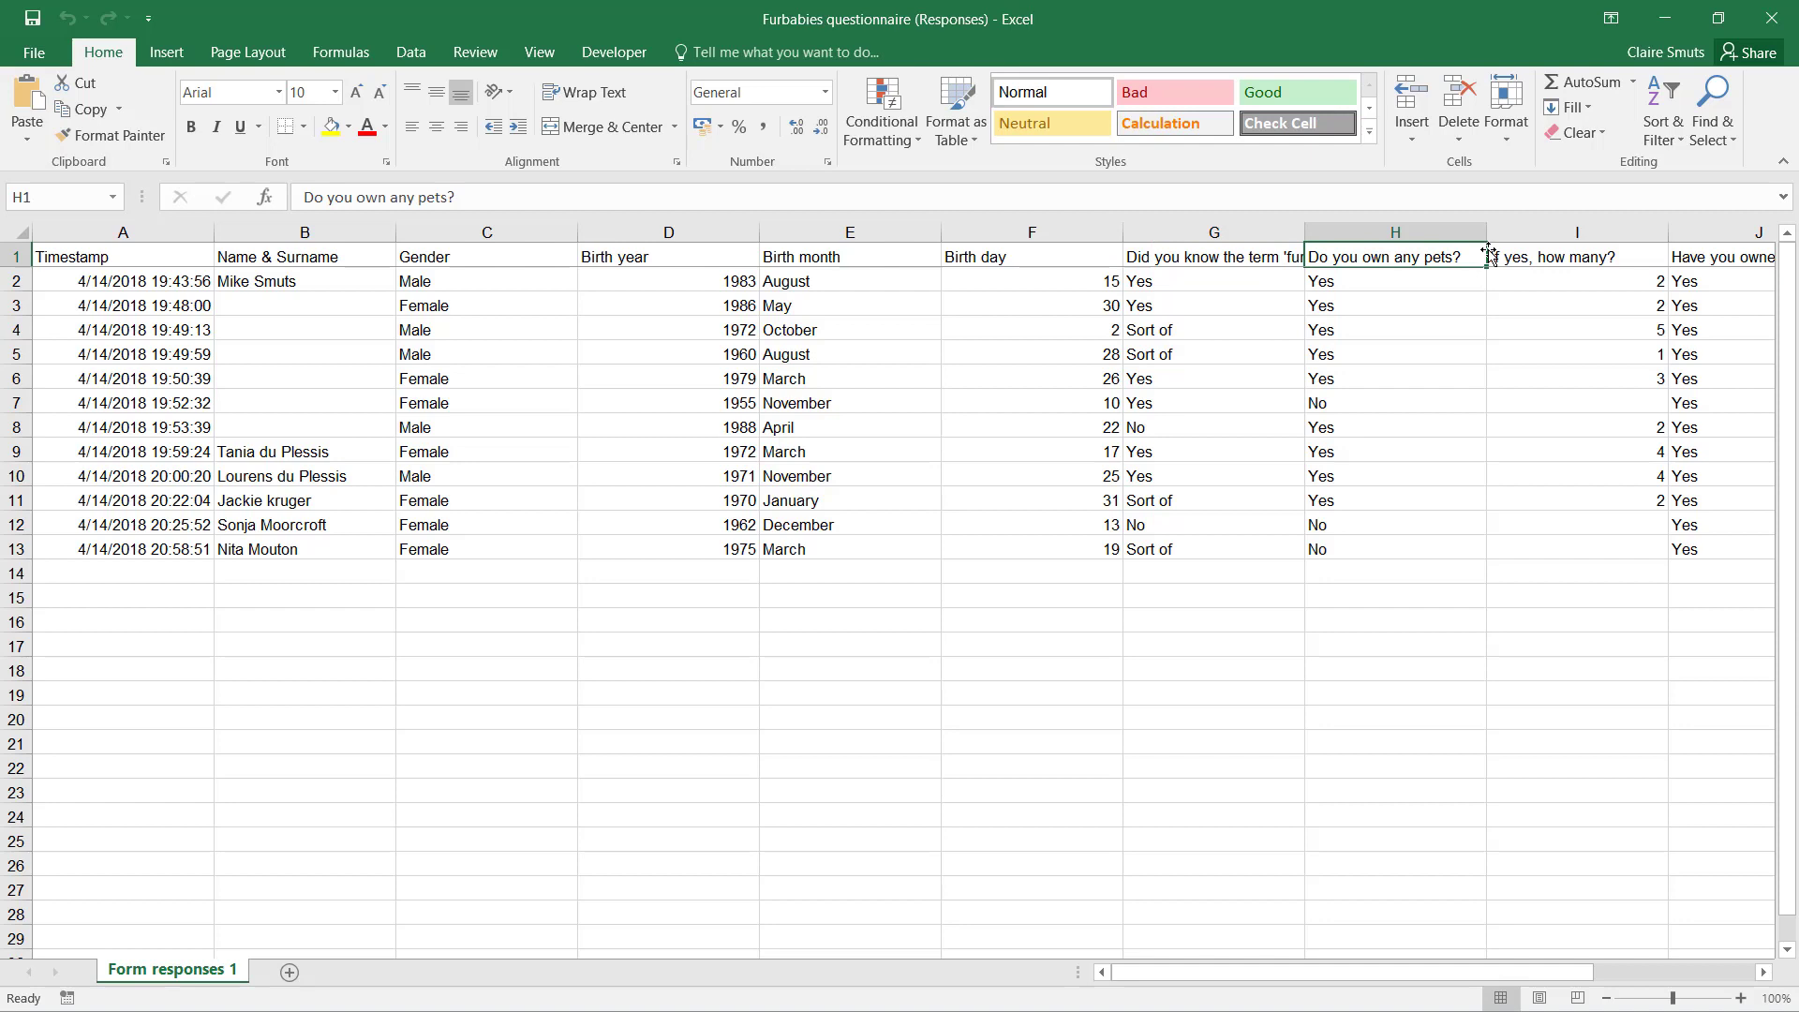
left_click(1557, 254)
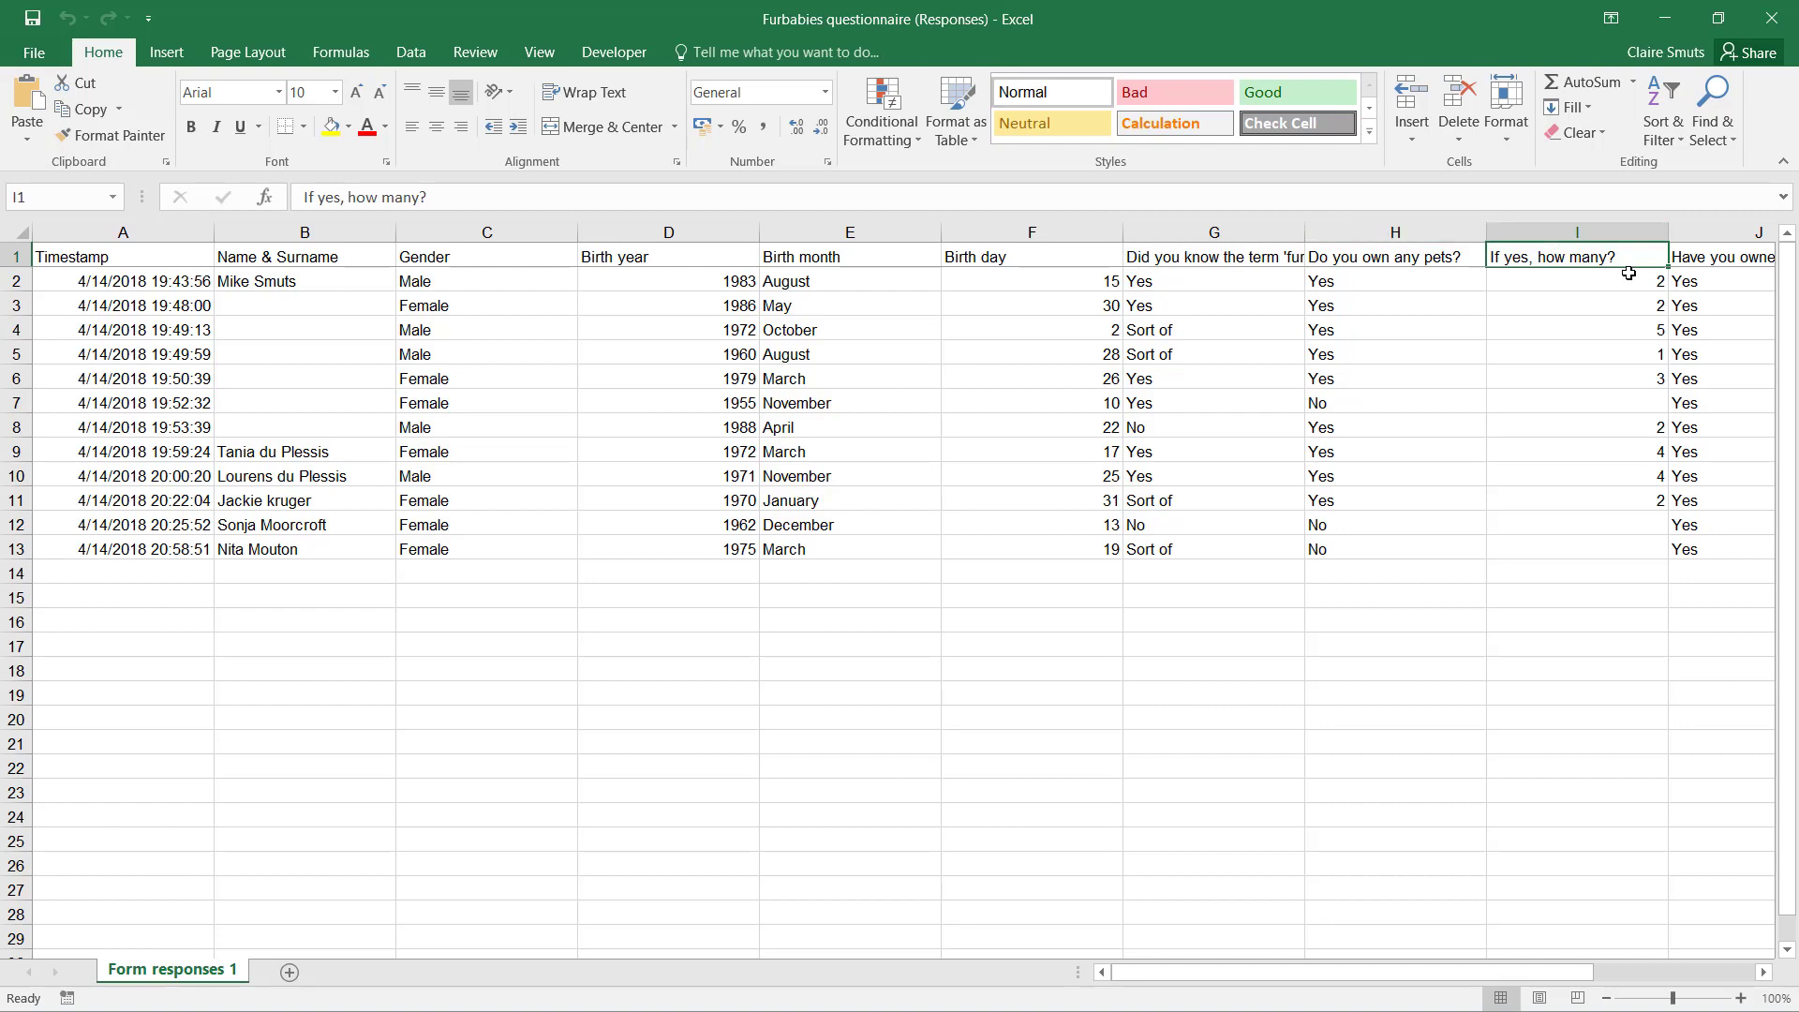
left_click(1133, 259)
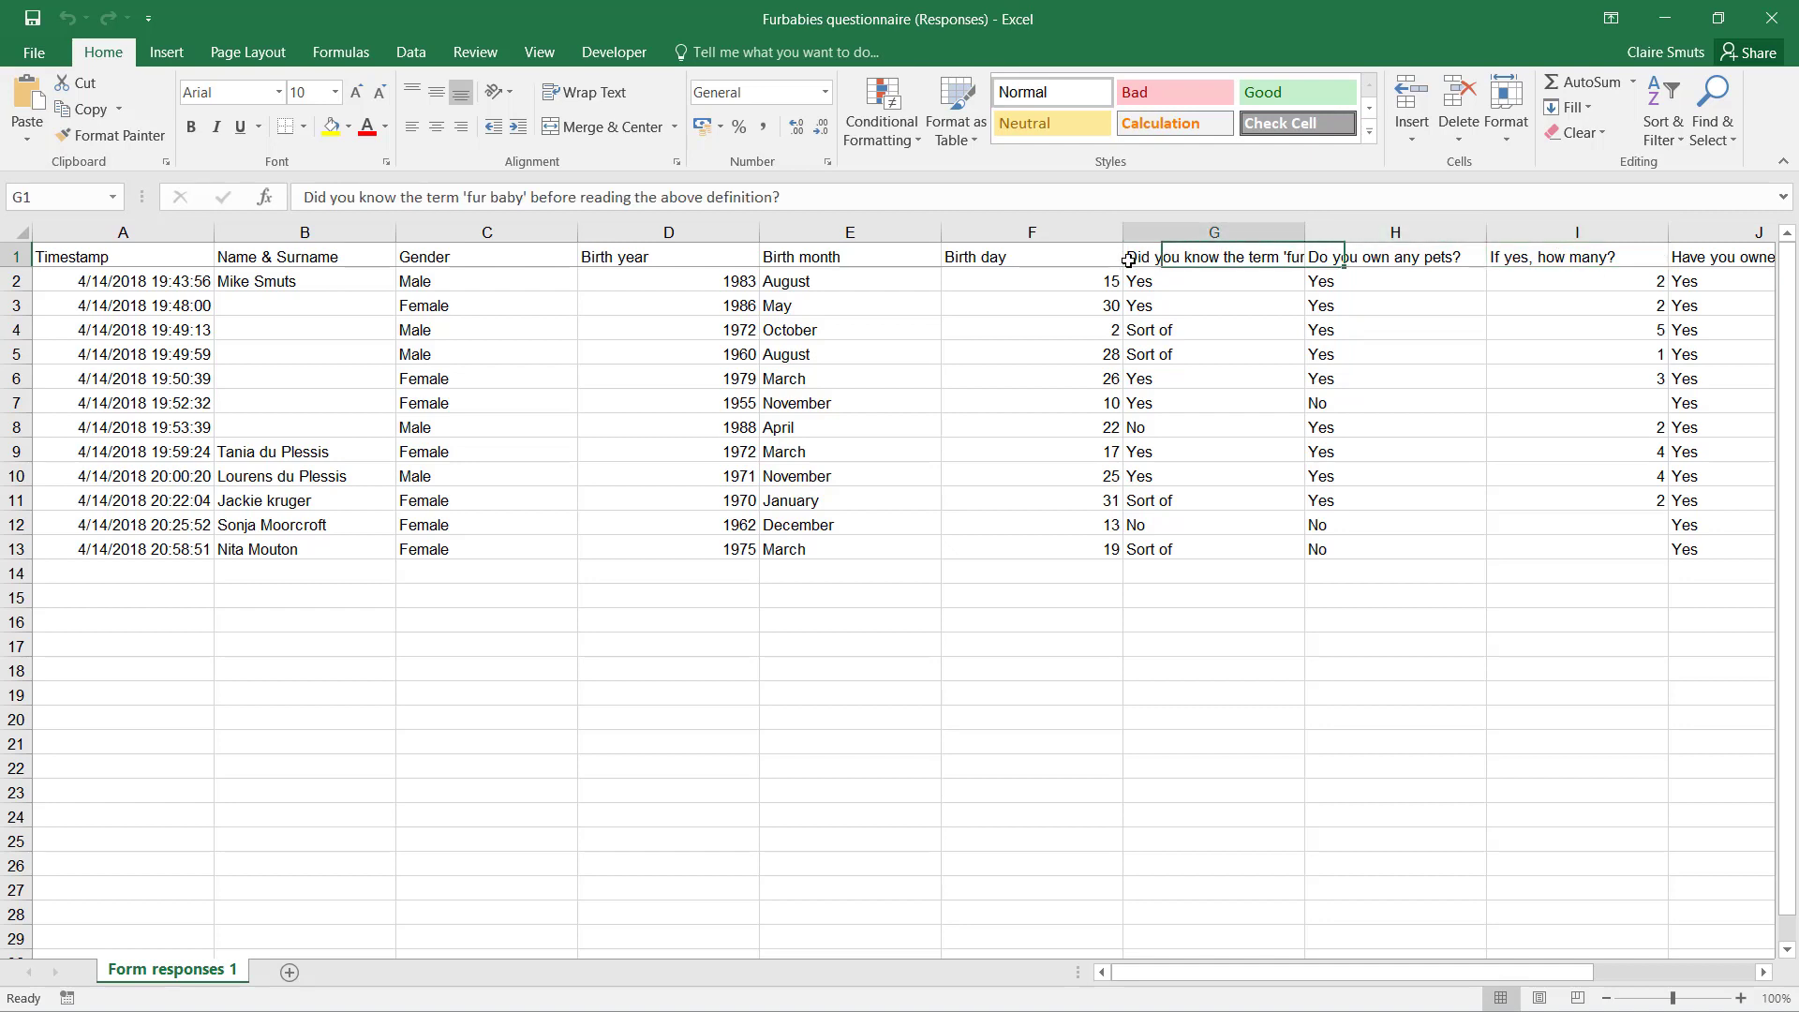
left_click(298, 197)
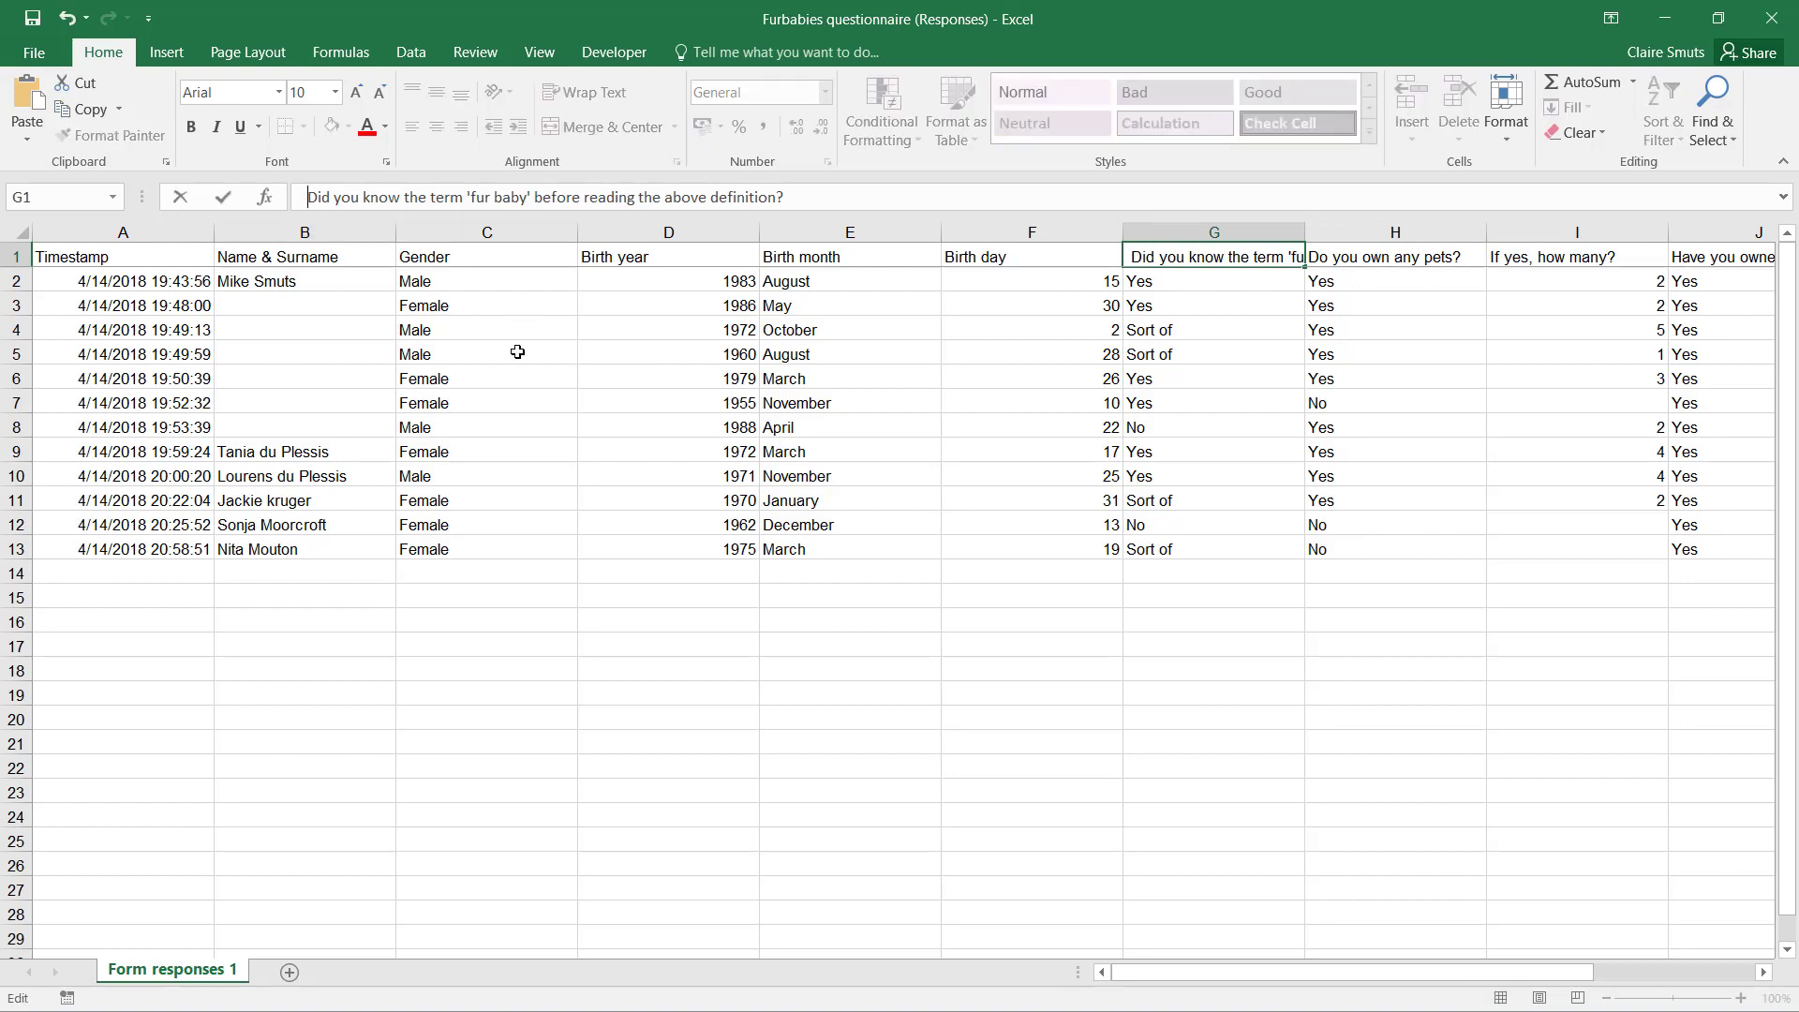
key("Tab")
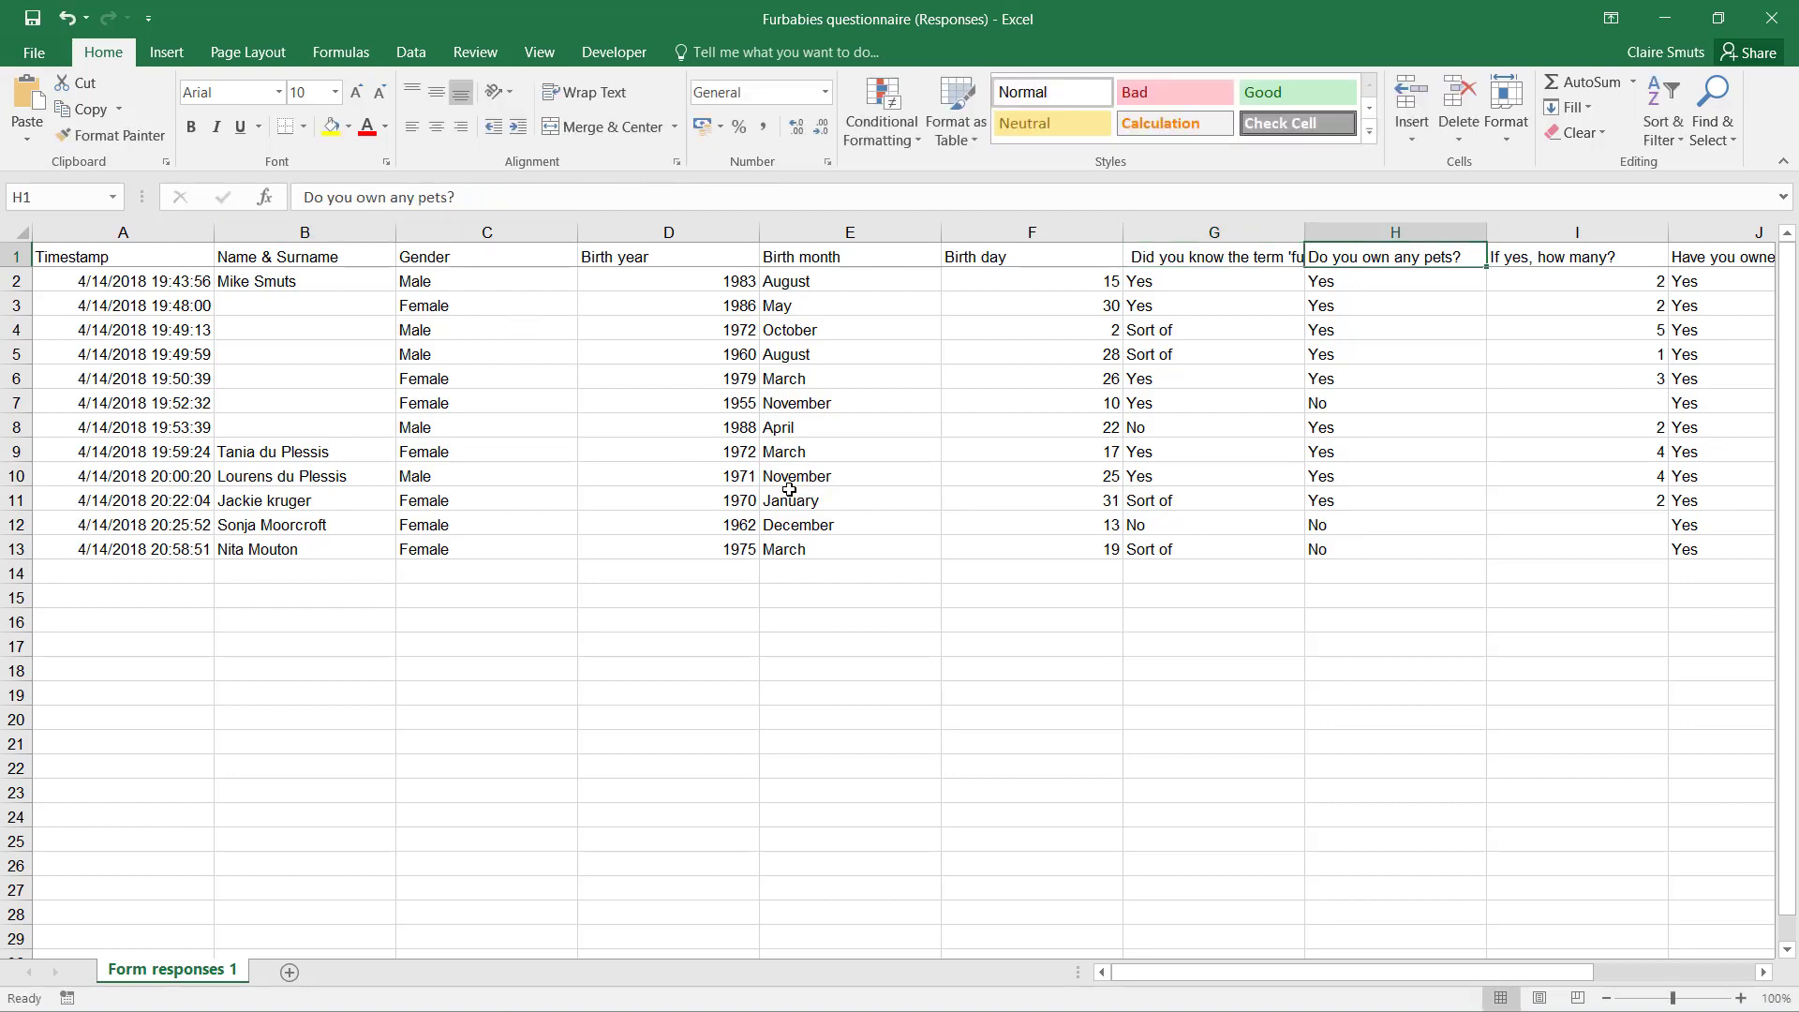
left_click(1139, 259)
left_click(308, 197)
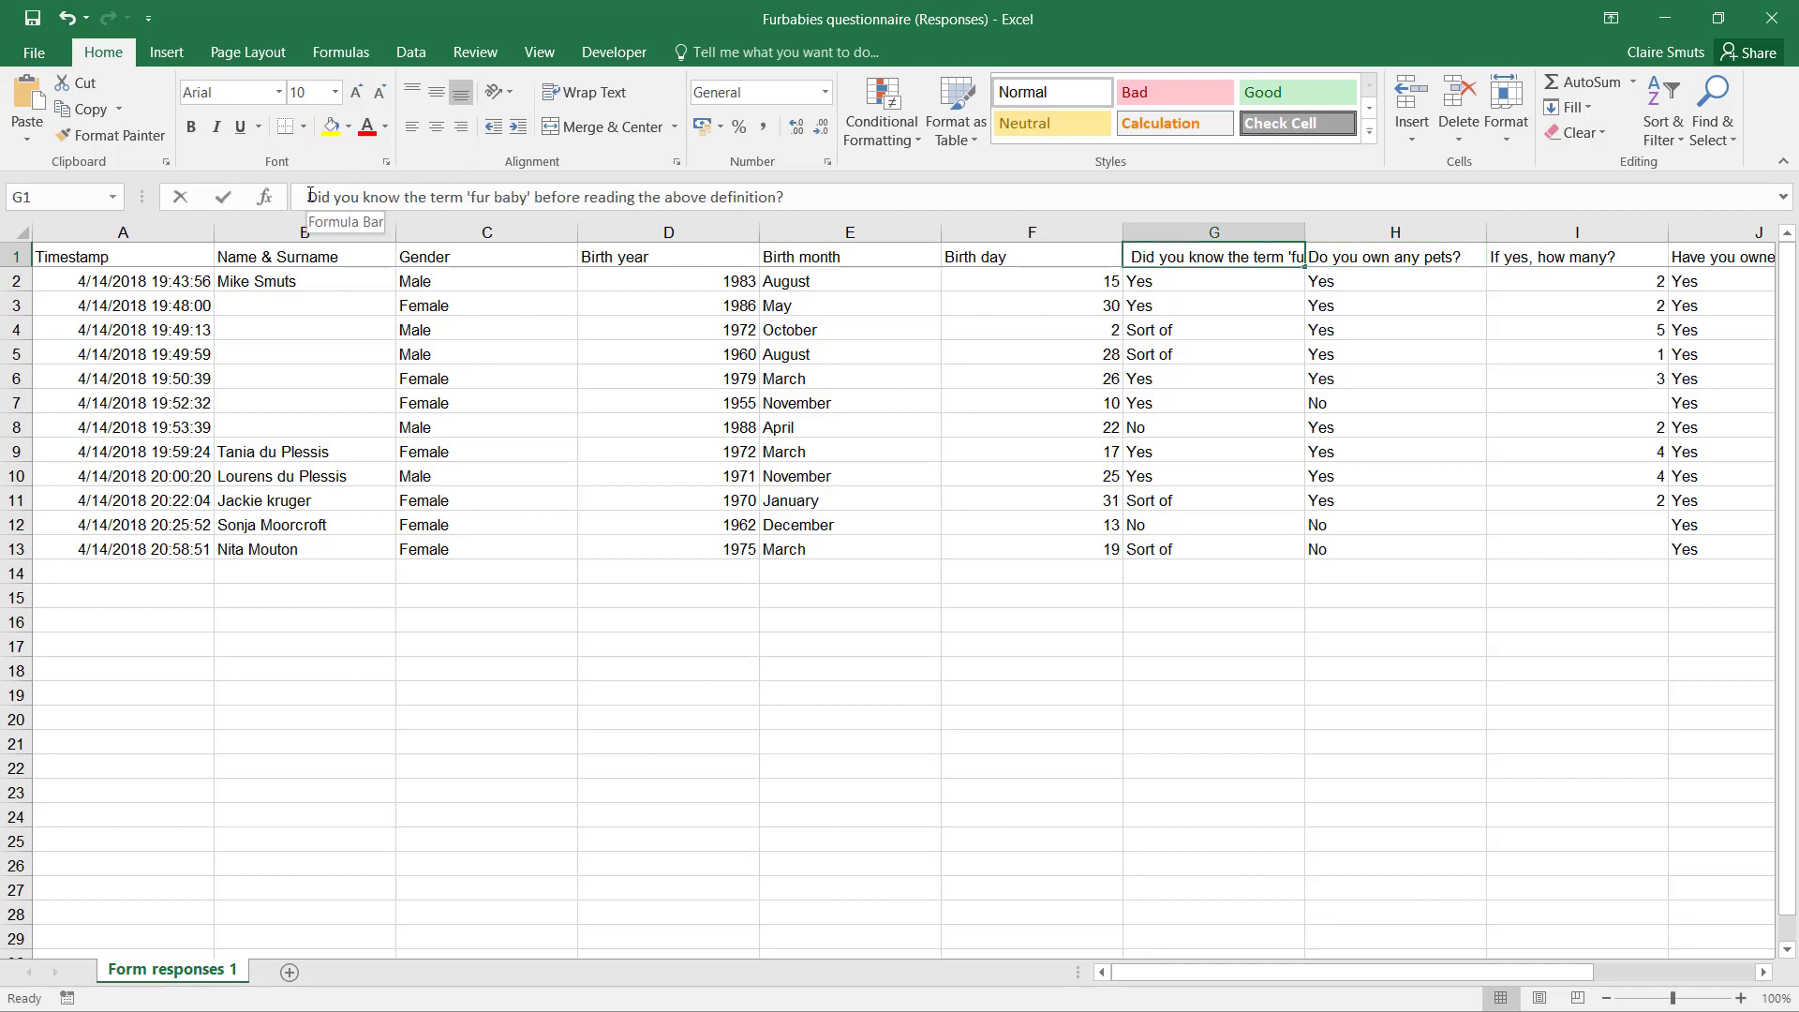
key("BackSpace")
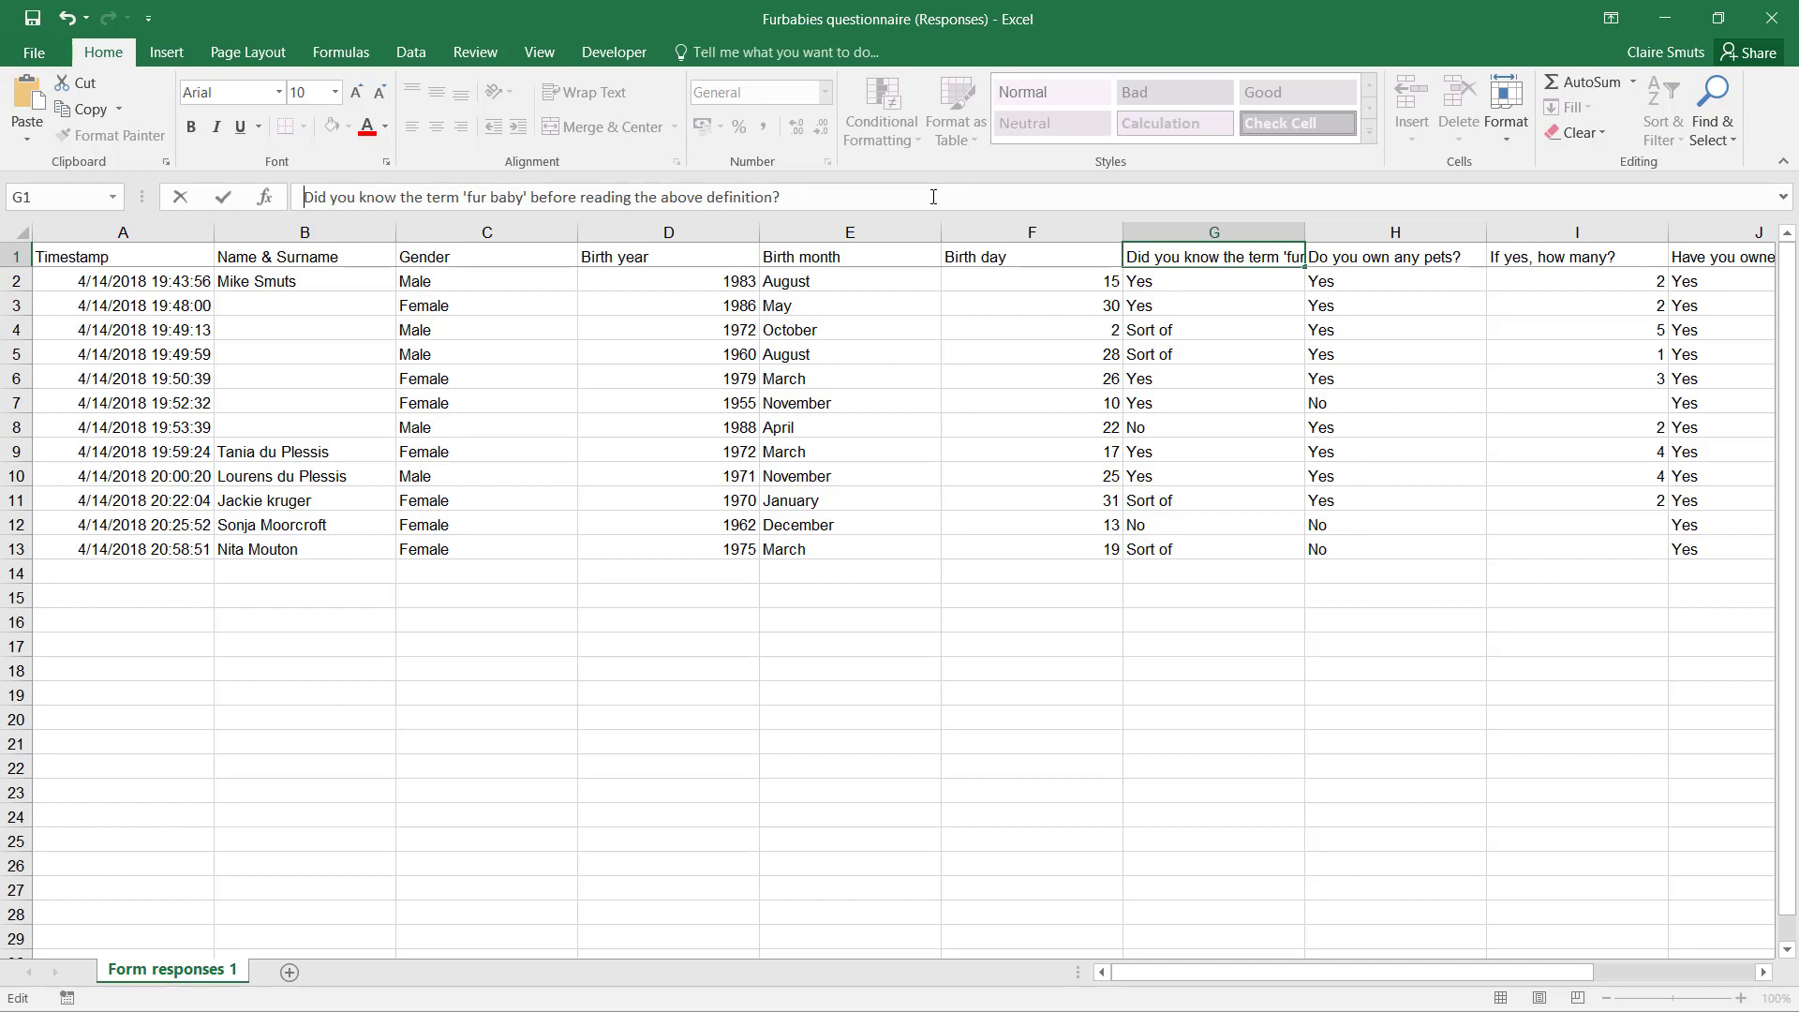
key("Tab")
key("Tab")
key("Tab")
key("Tab")
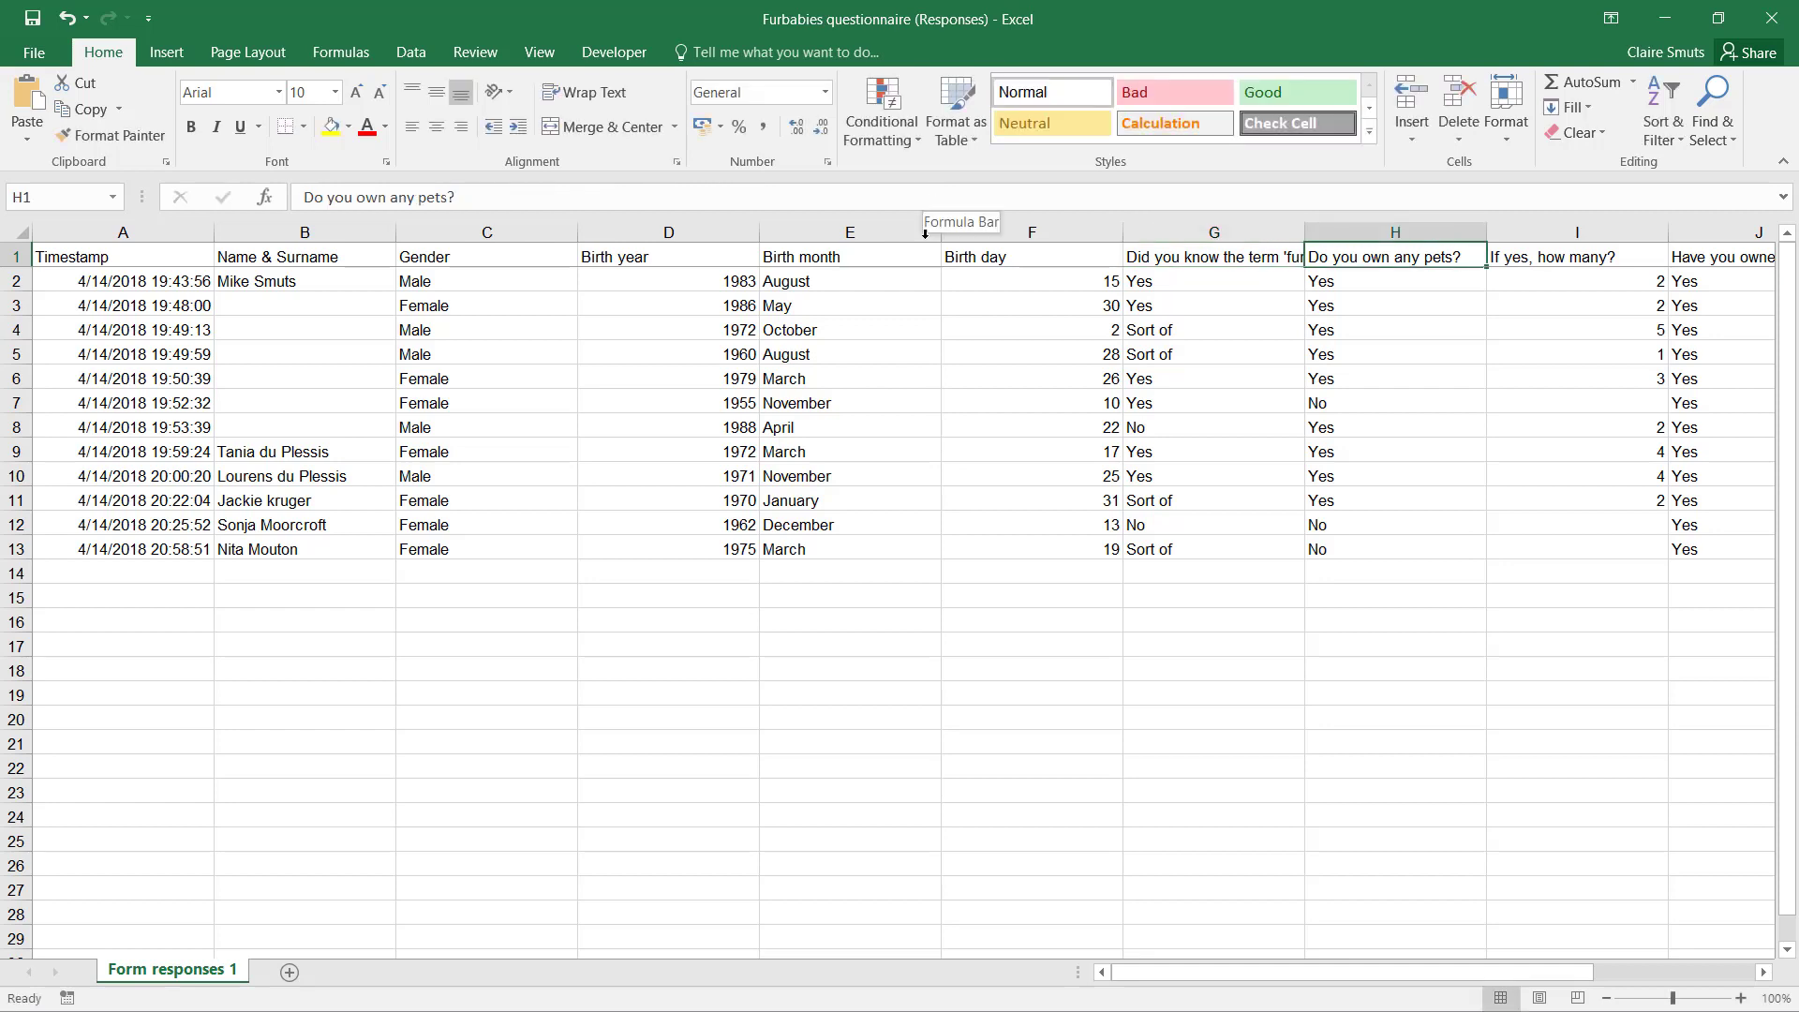
key("Tab")
key("Tab")
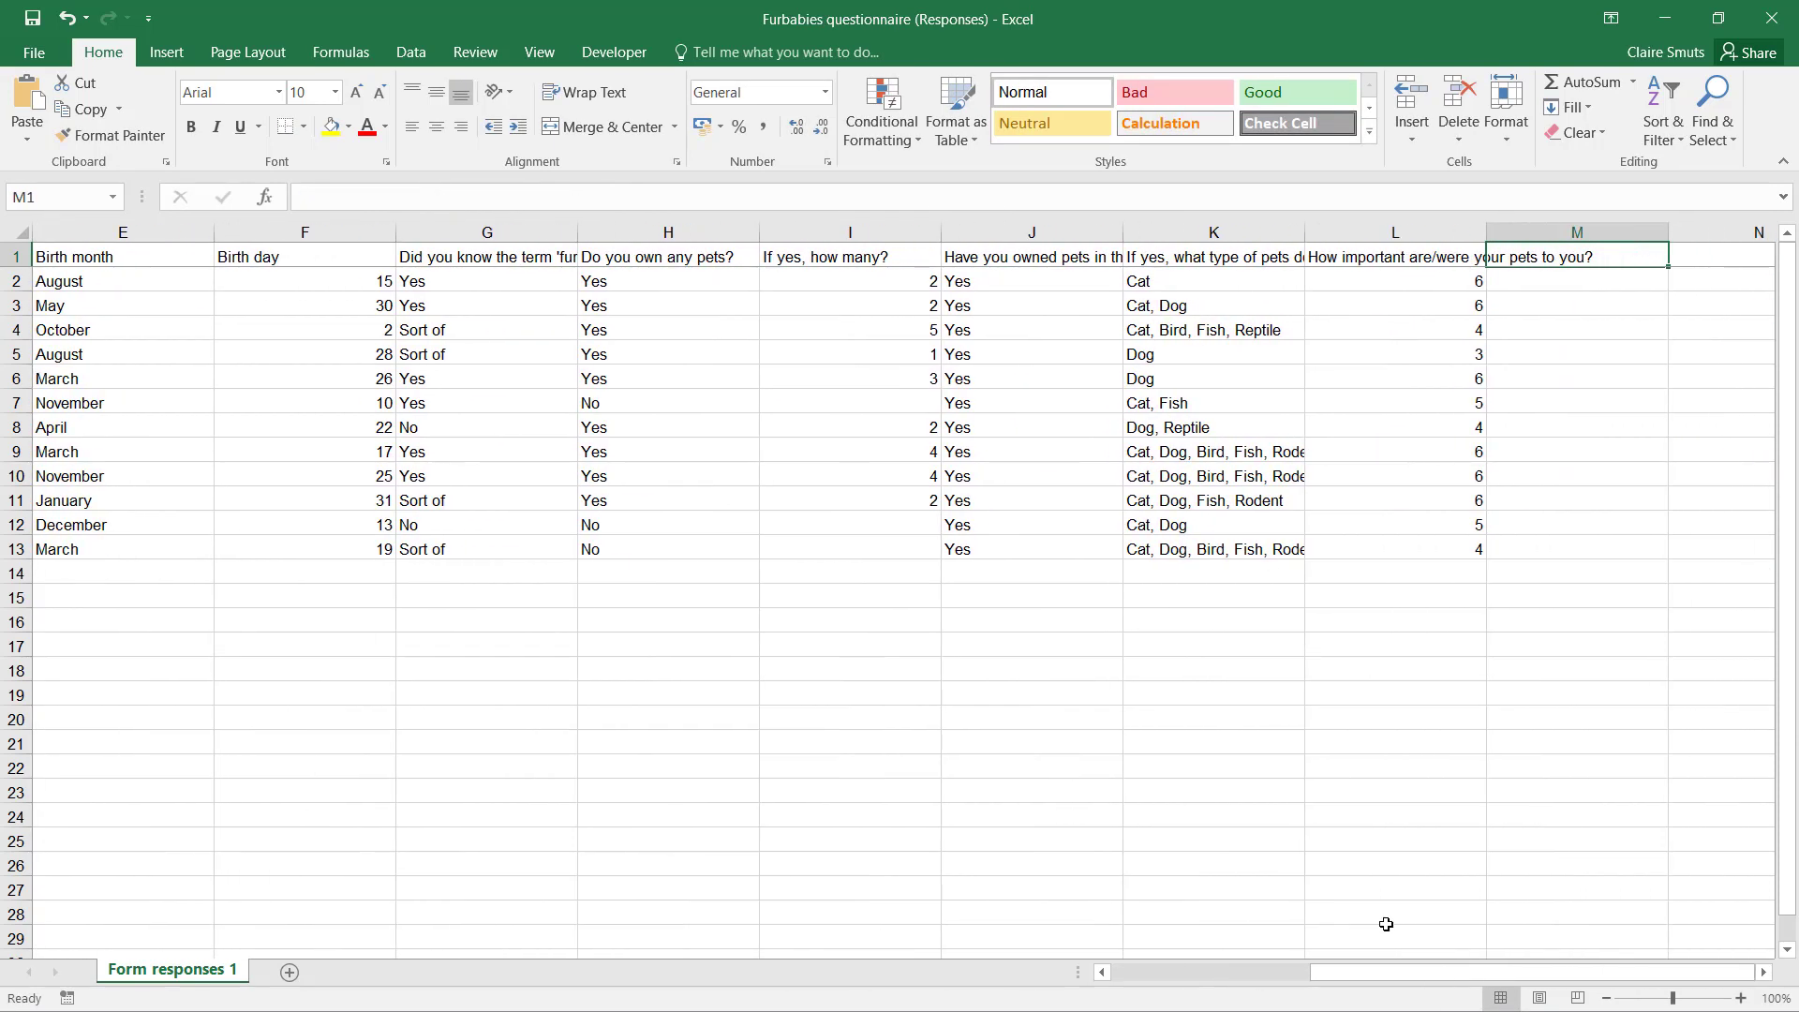
Scroll across the relabelled header row and select the Birth month values in E2:E13.
left_click_drag(1401, 979, 1047, 1001)
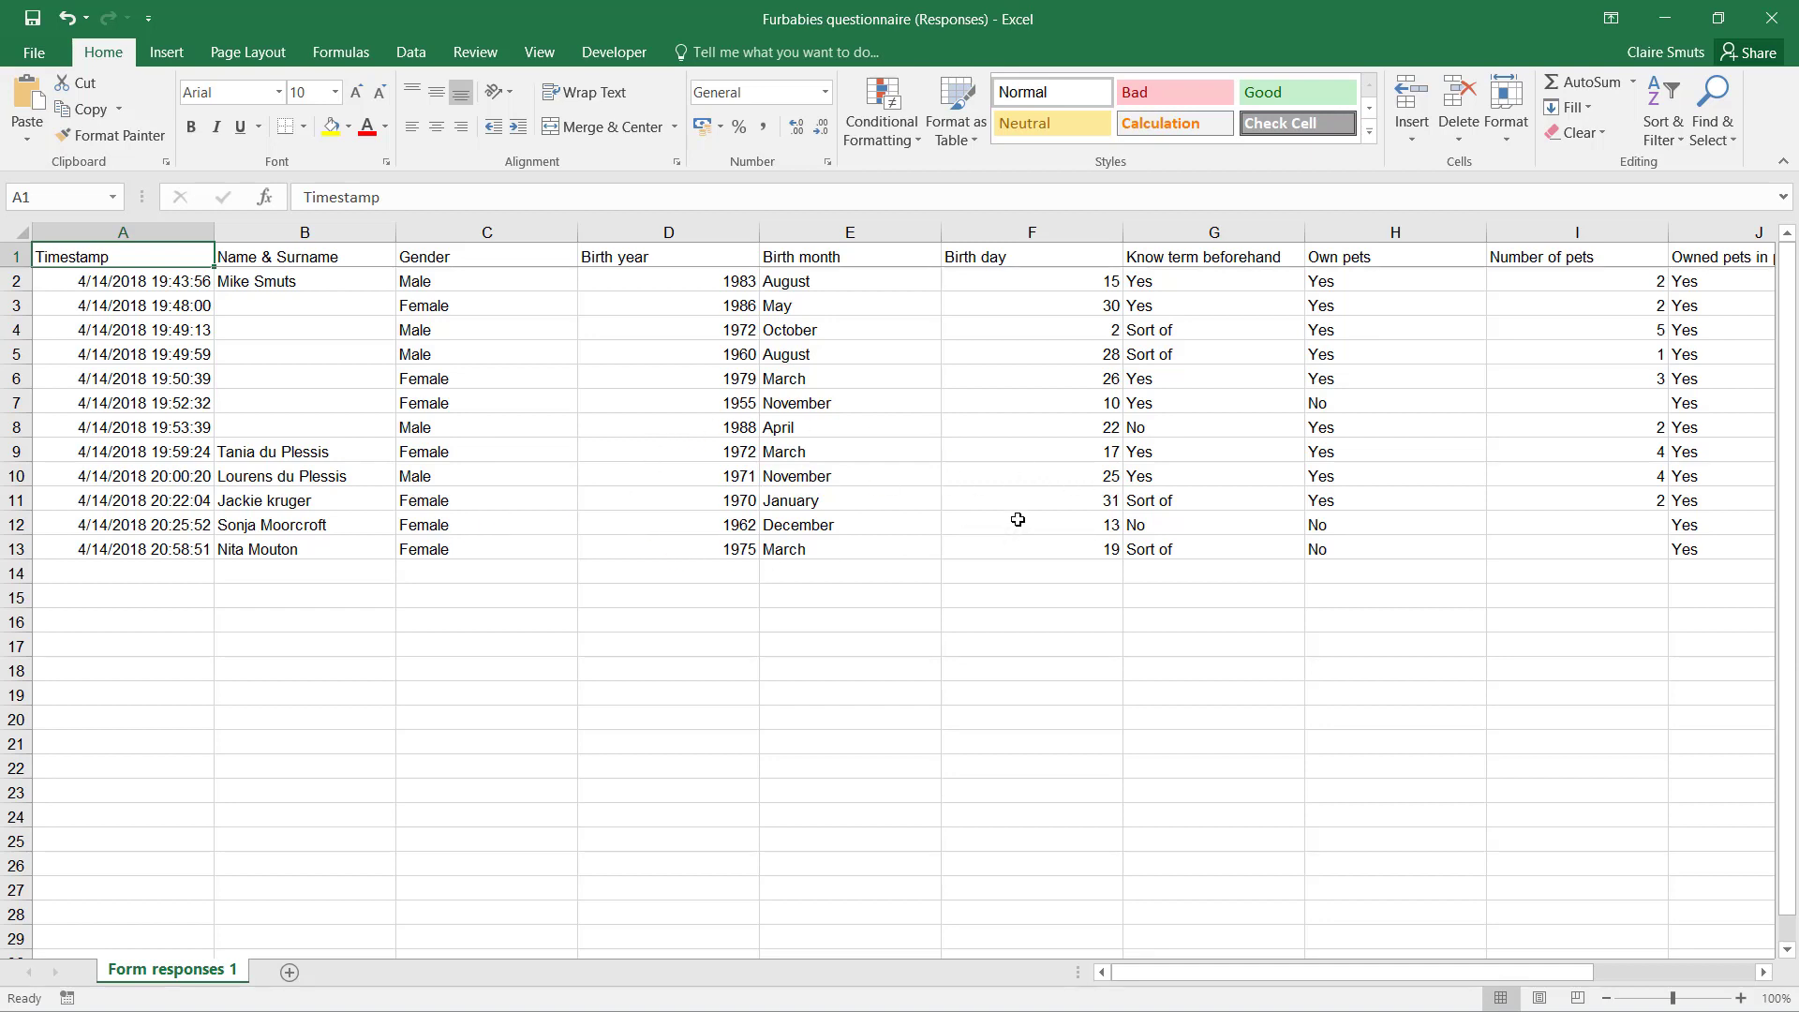
left_click_drag(857, 288, 870, 558)
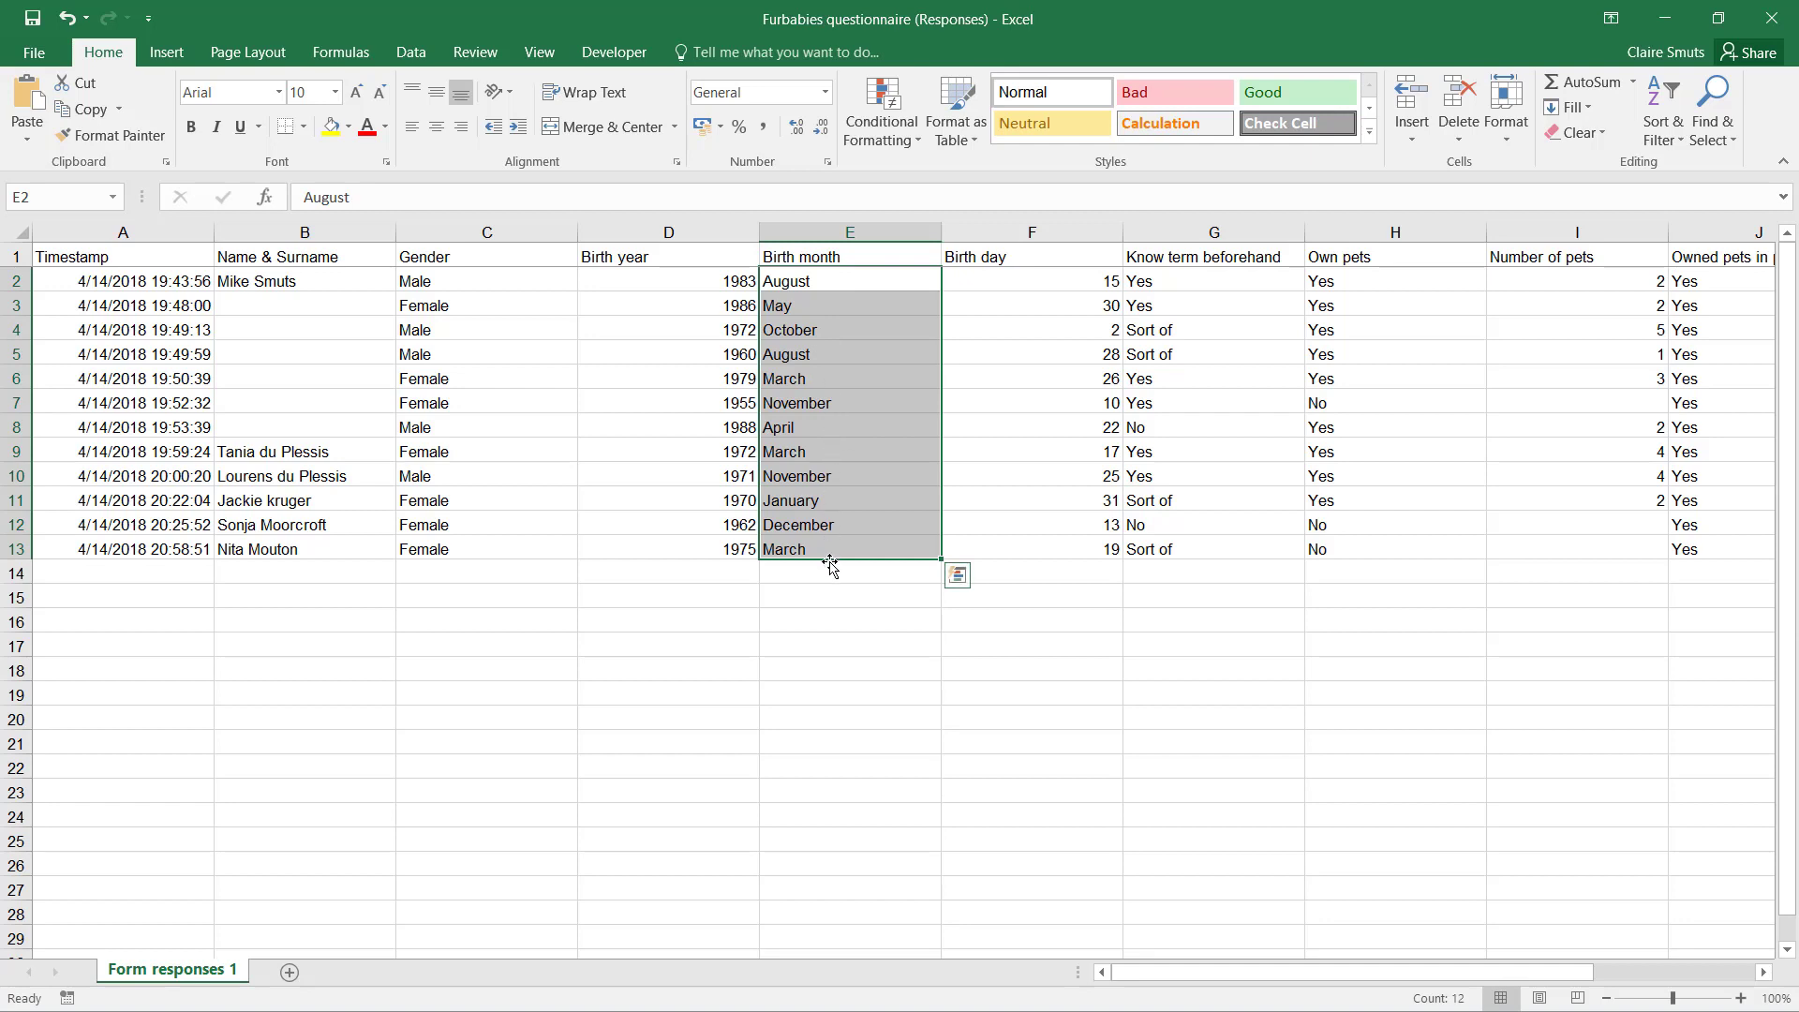
Check the birth year, month and day entries in row 8.
left_click(693, 476)
left_click(1040, 426)
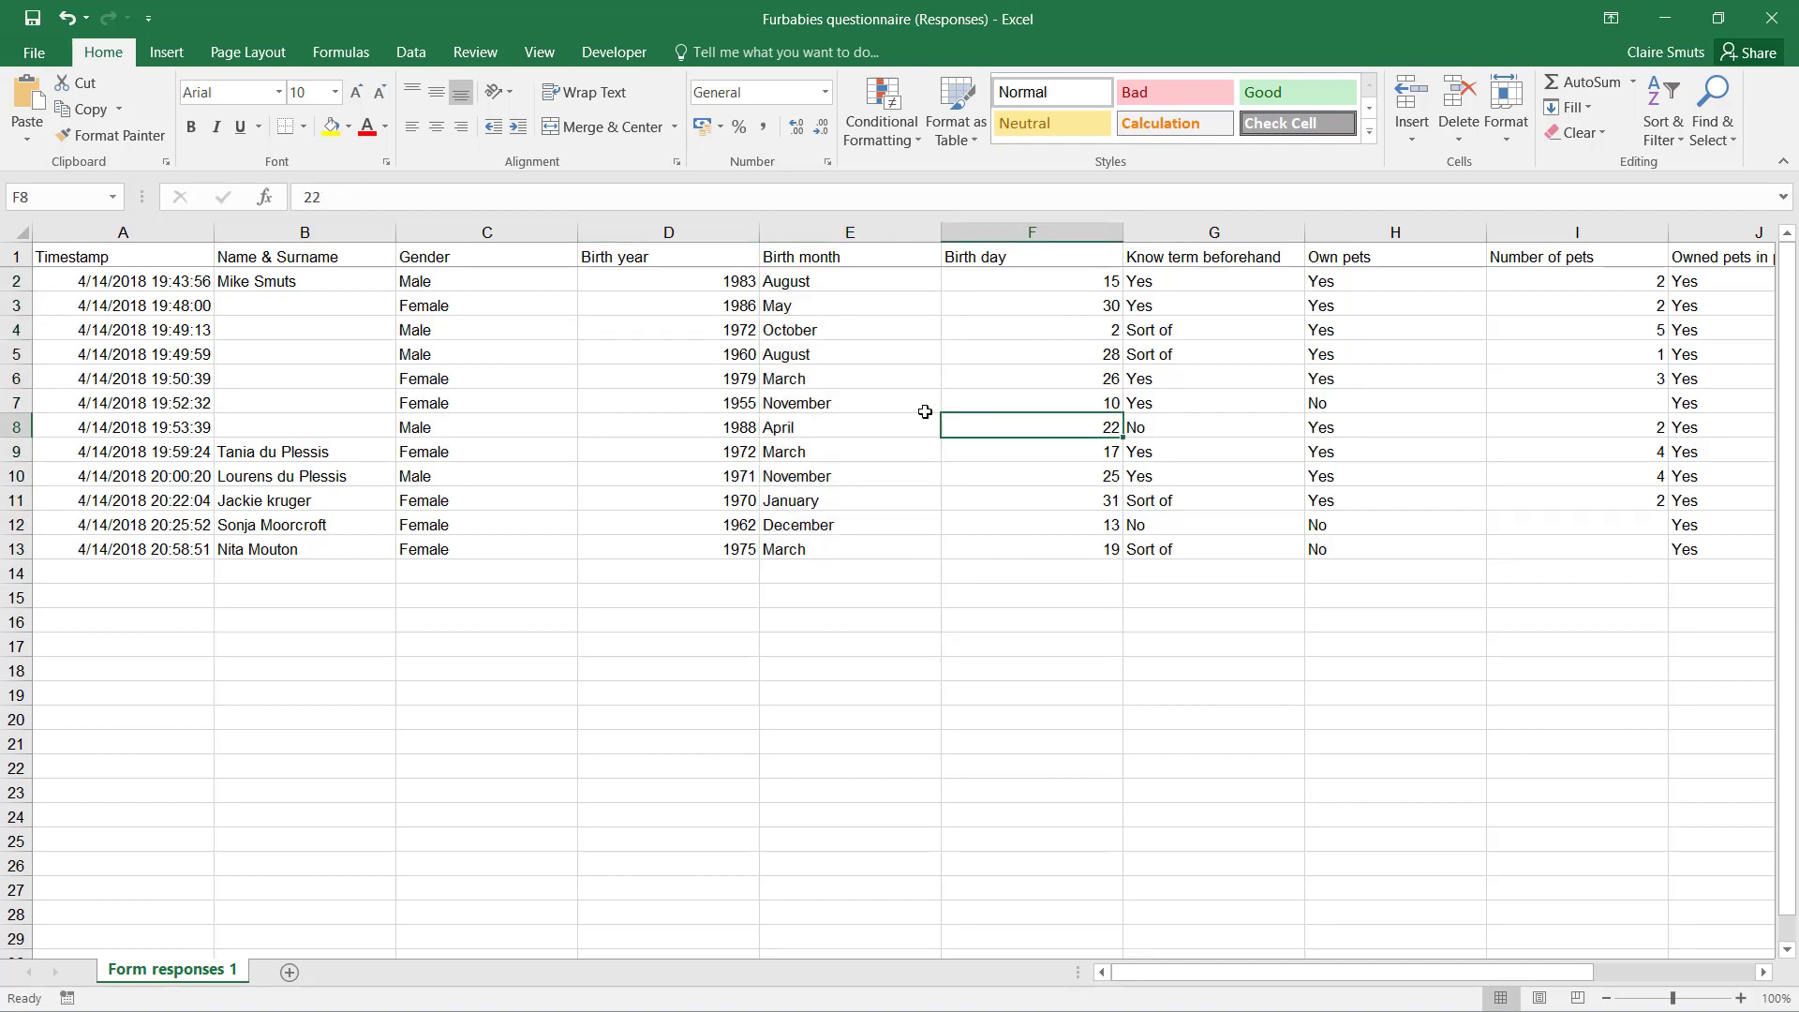
left_click(815, 427)
left_click(672, 431)
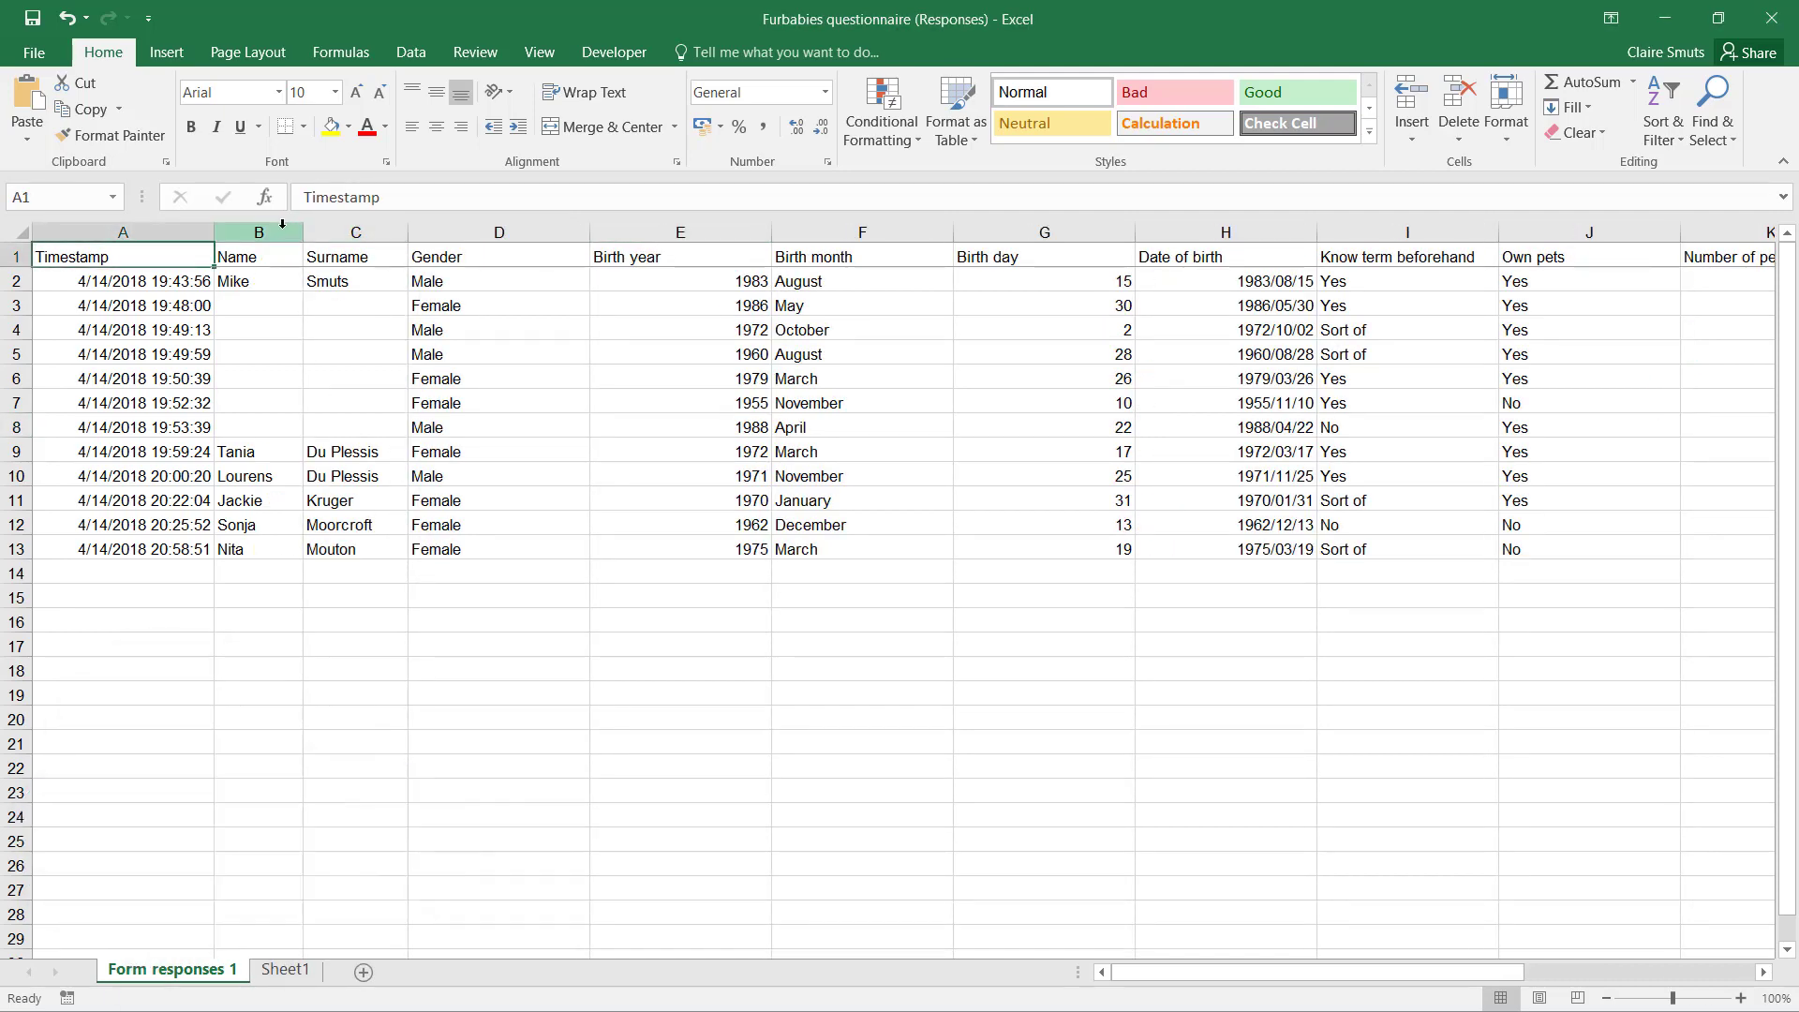
Review the new Name, Surname, Date of birth and Know term beforehand columns.
left_click(259, 233)
left_click(368, 222)
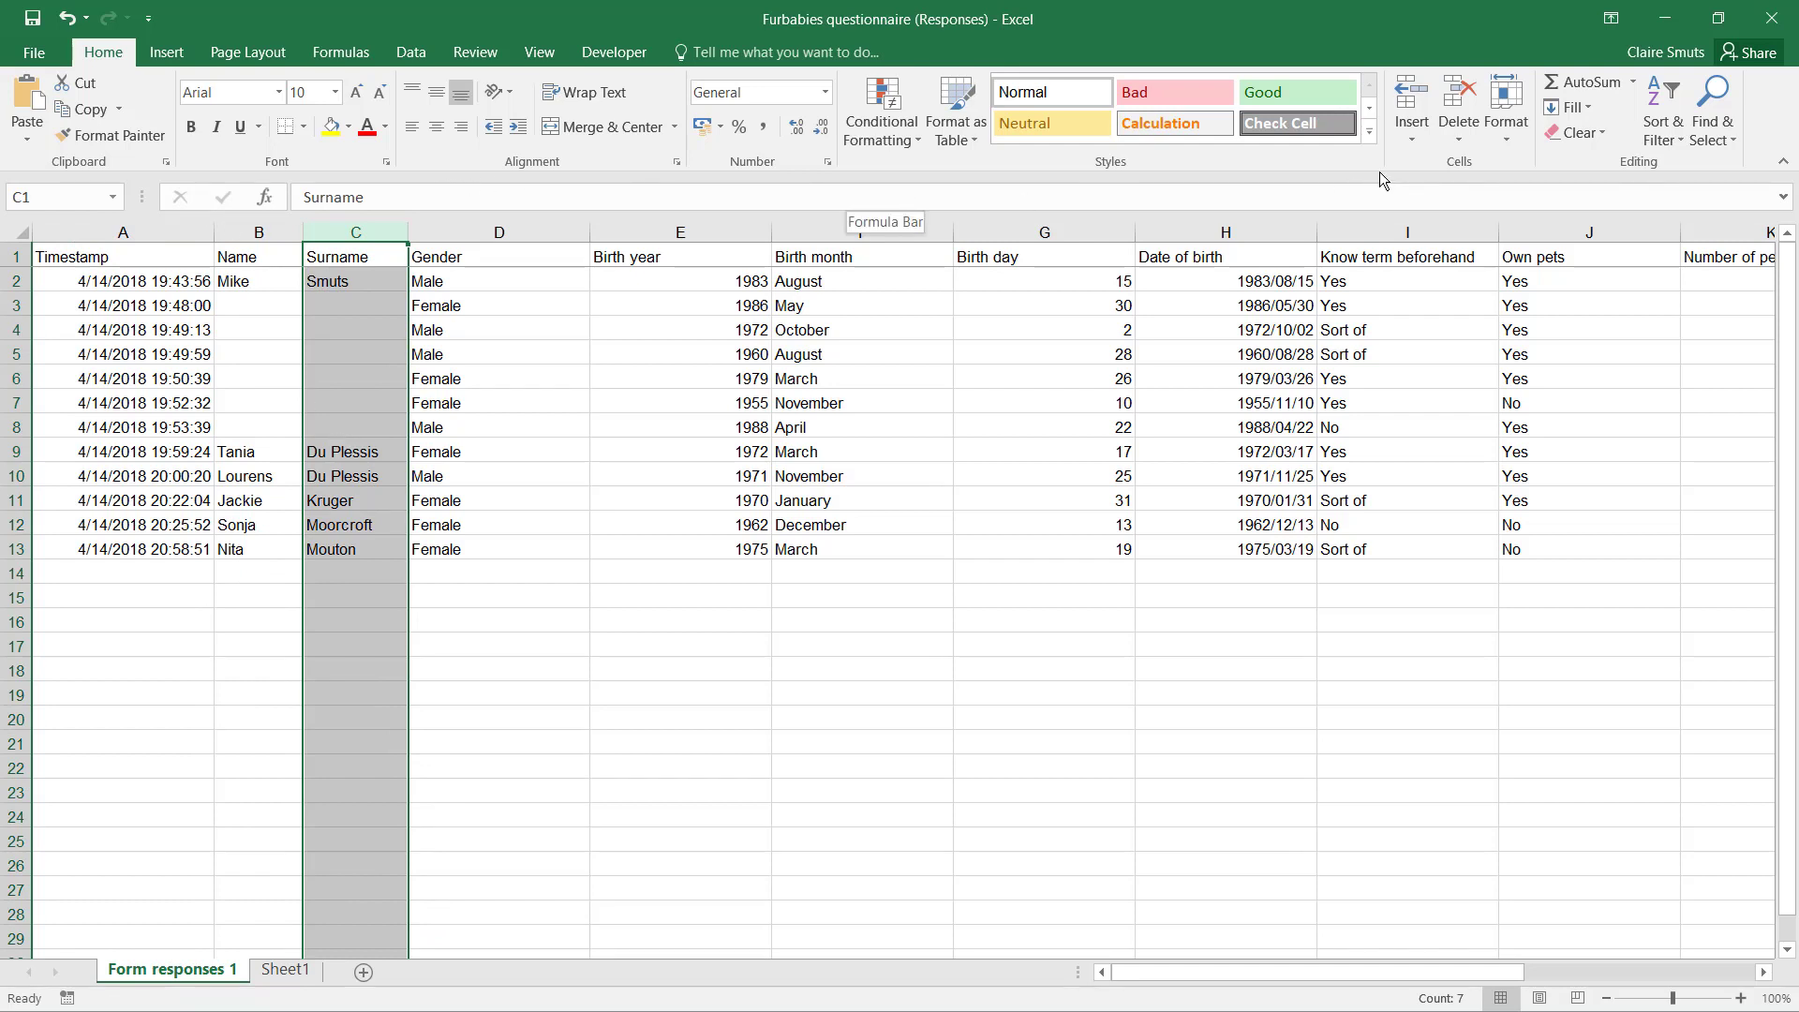
left_click(1250, 225)
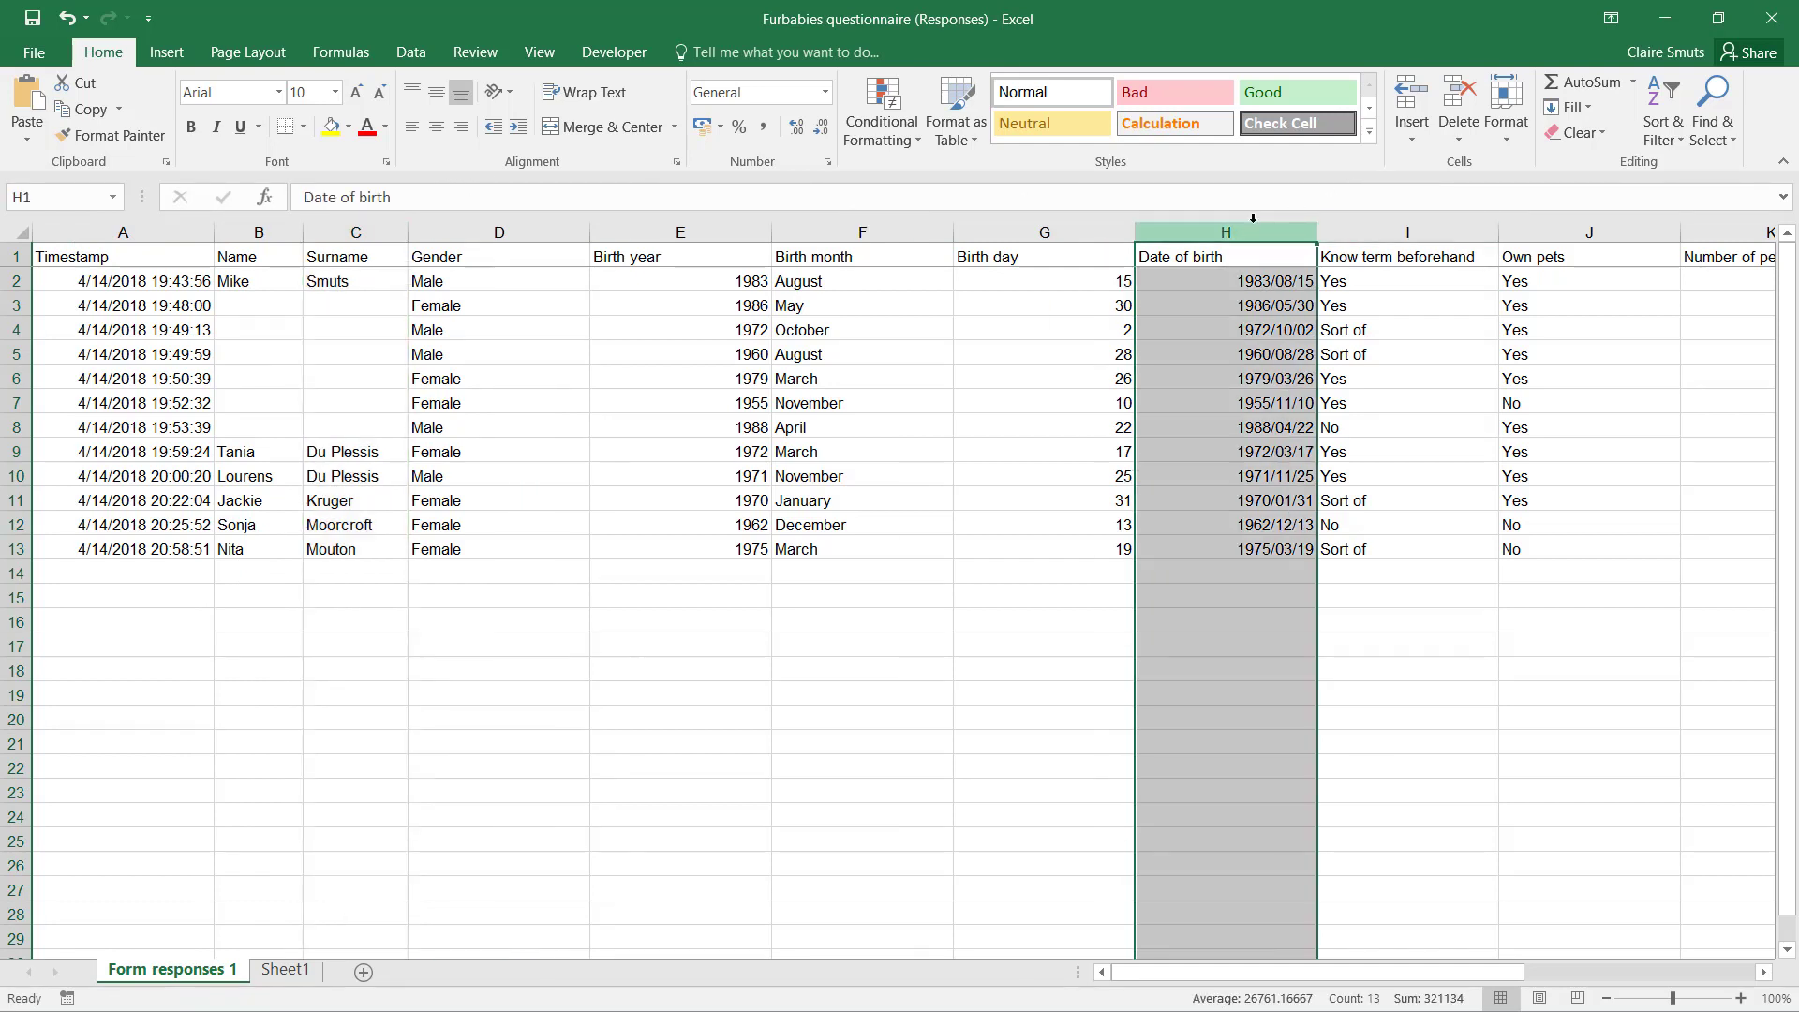
left_click(1398, 225)
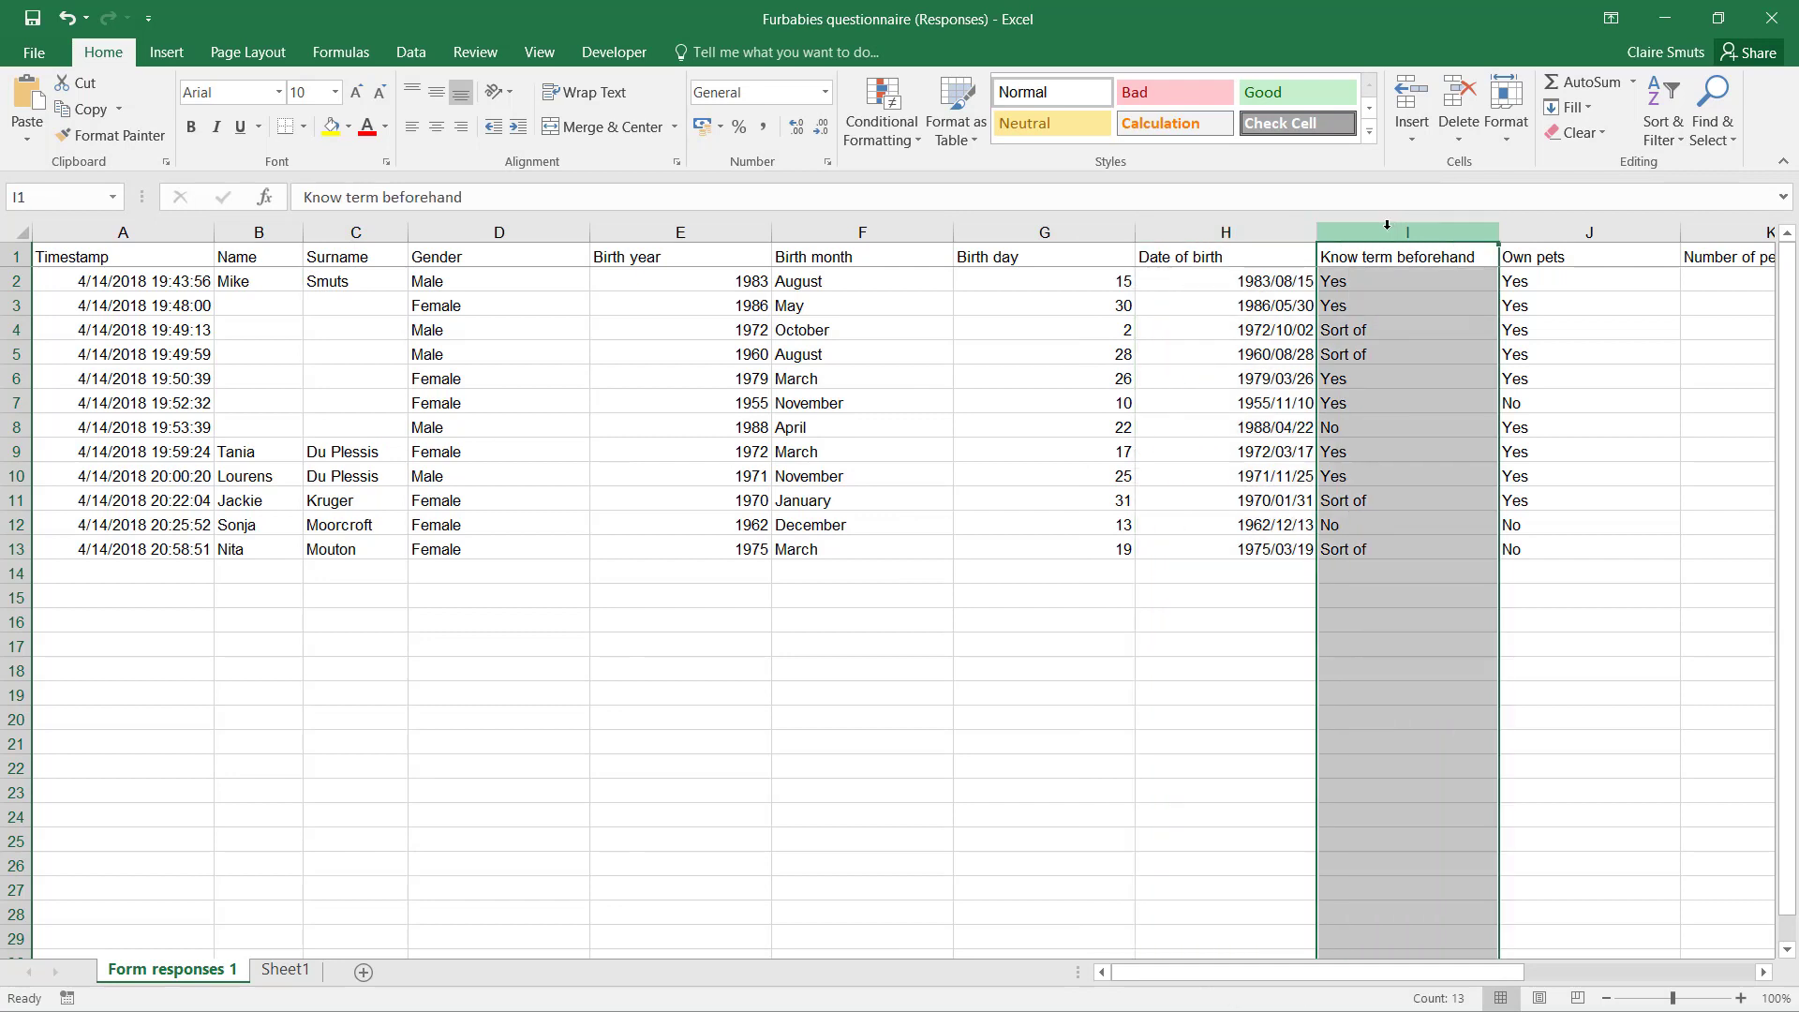
left_click(867, 577)
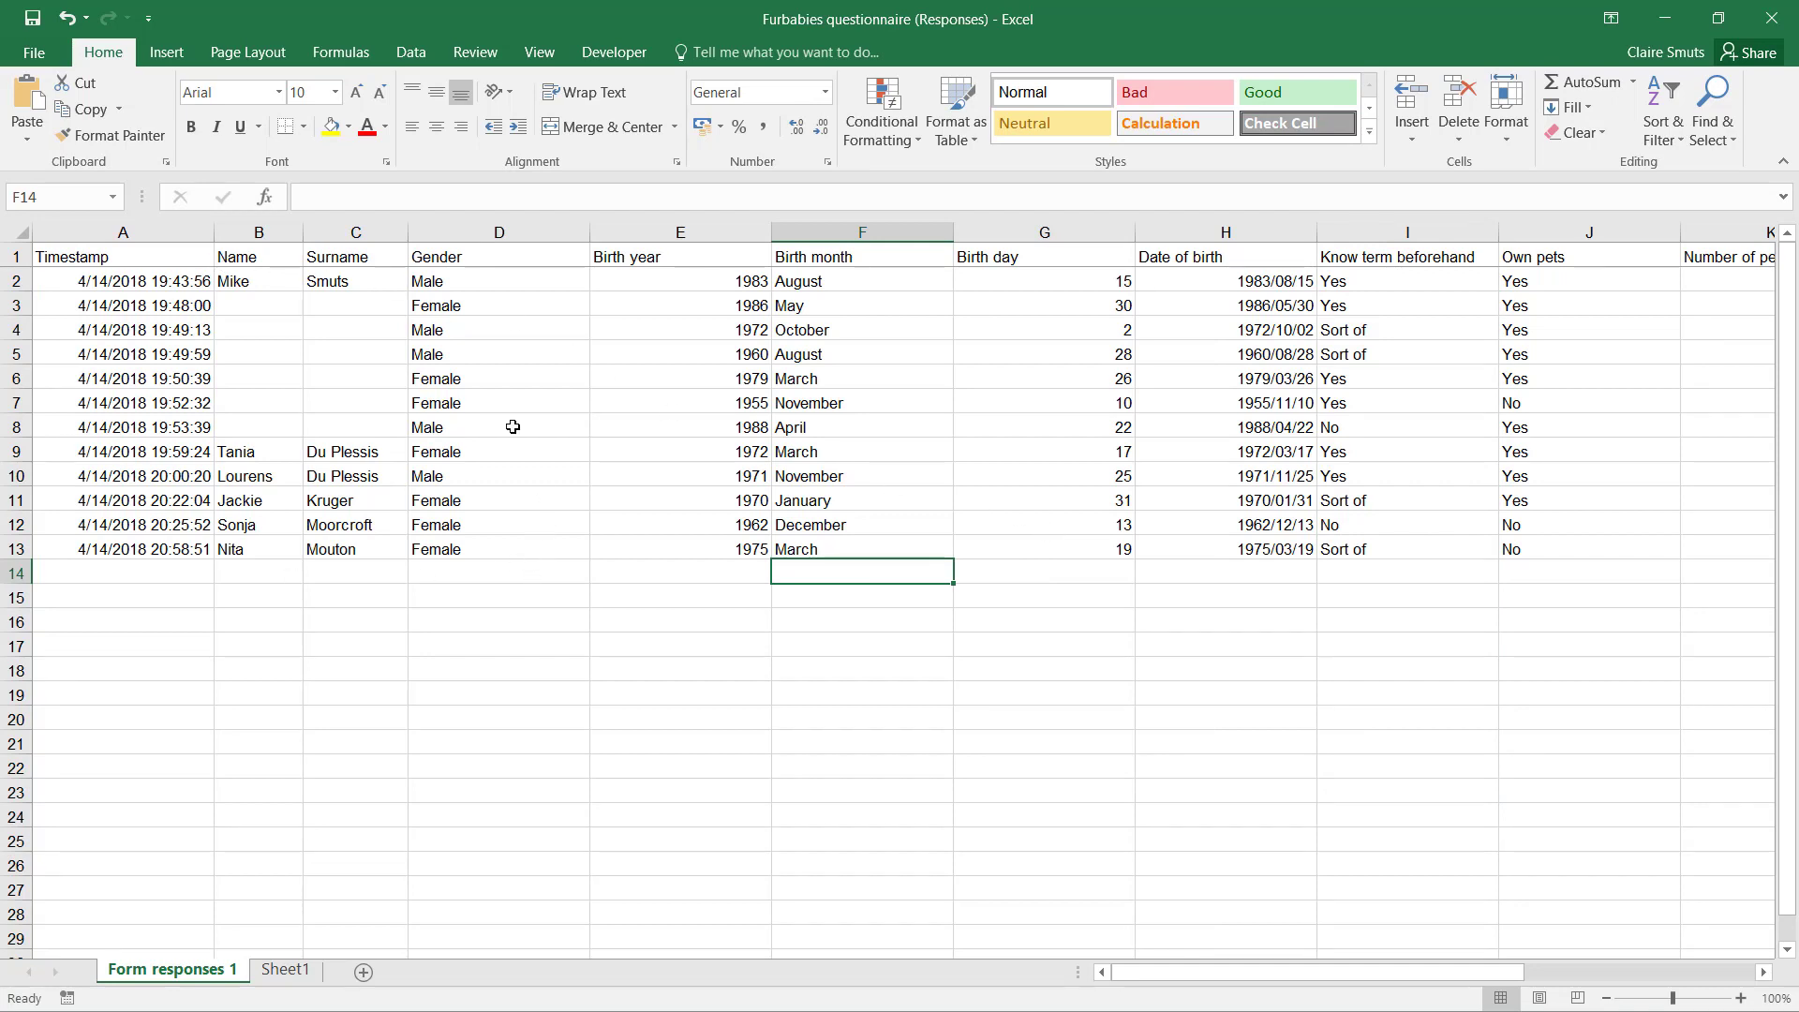
Save a copy of the workbook as 'To import' in the current Phase 2 folder.
left_click(19, 51)
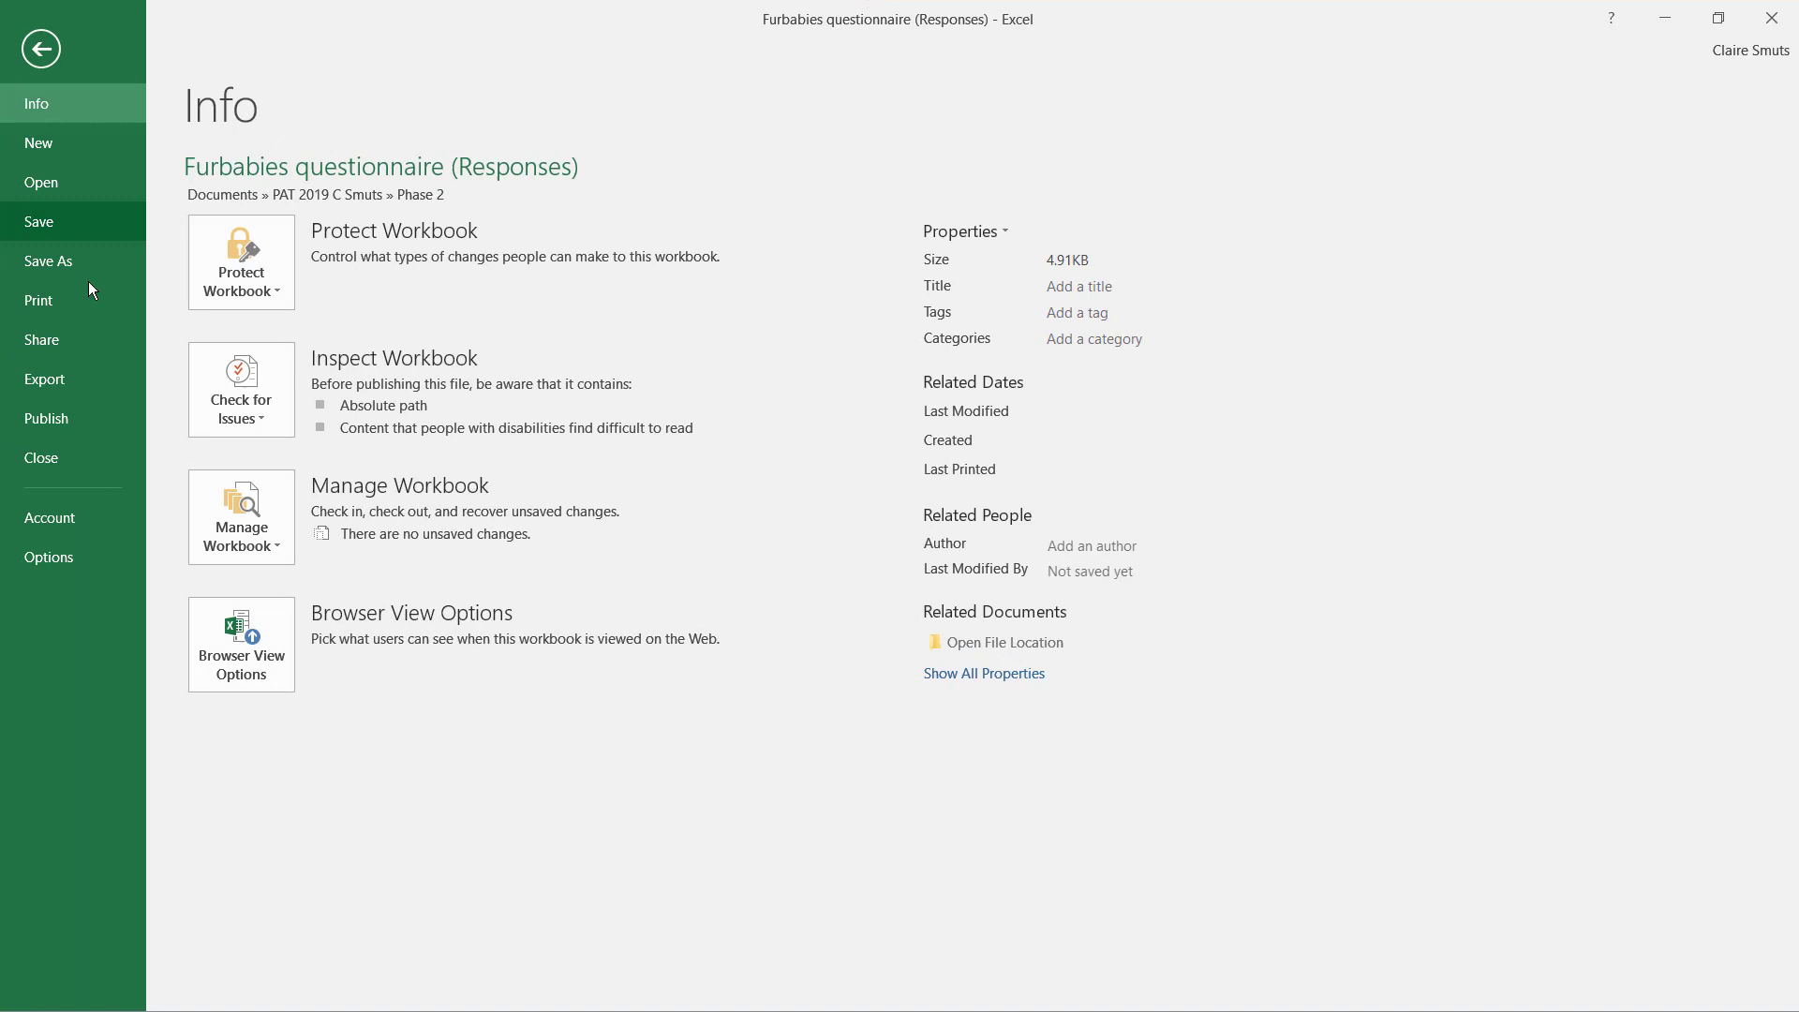
left_click(84, 257)
left_click(880, 210)
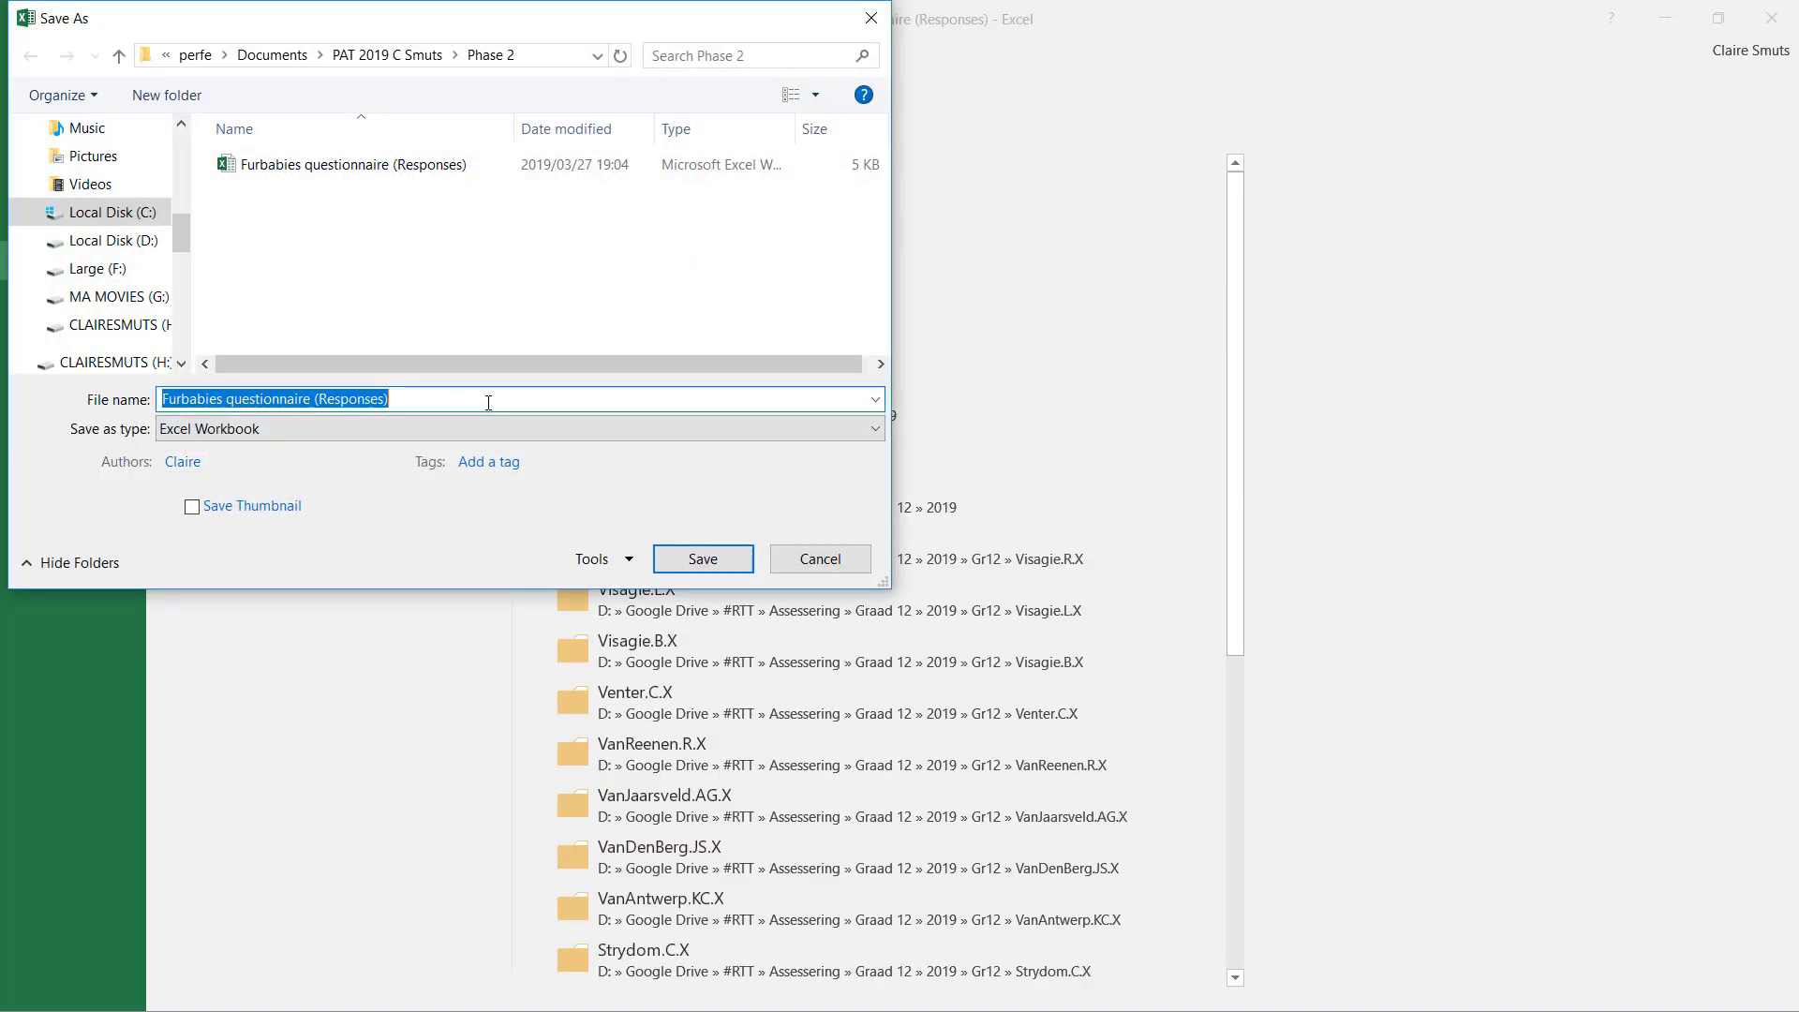
type("To im")
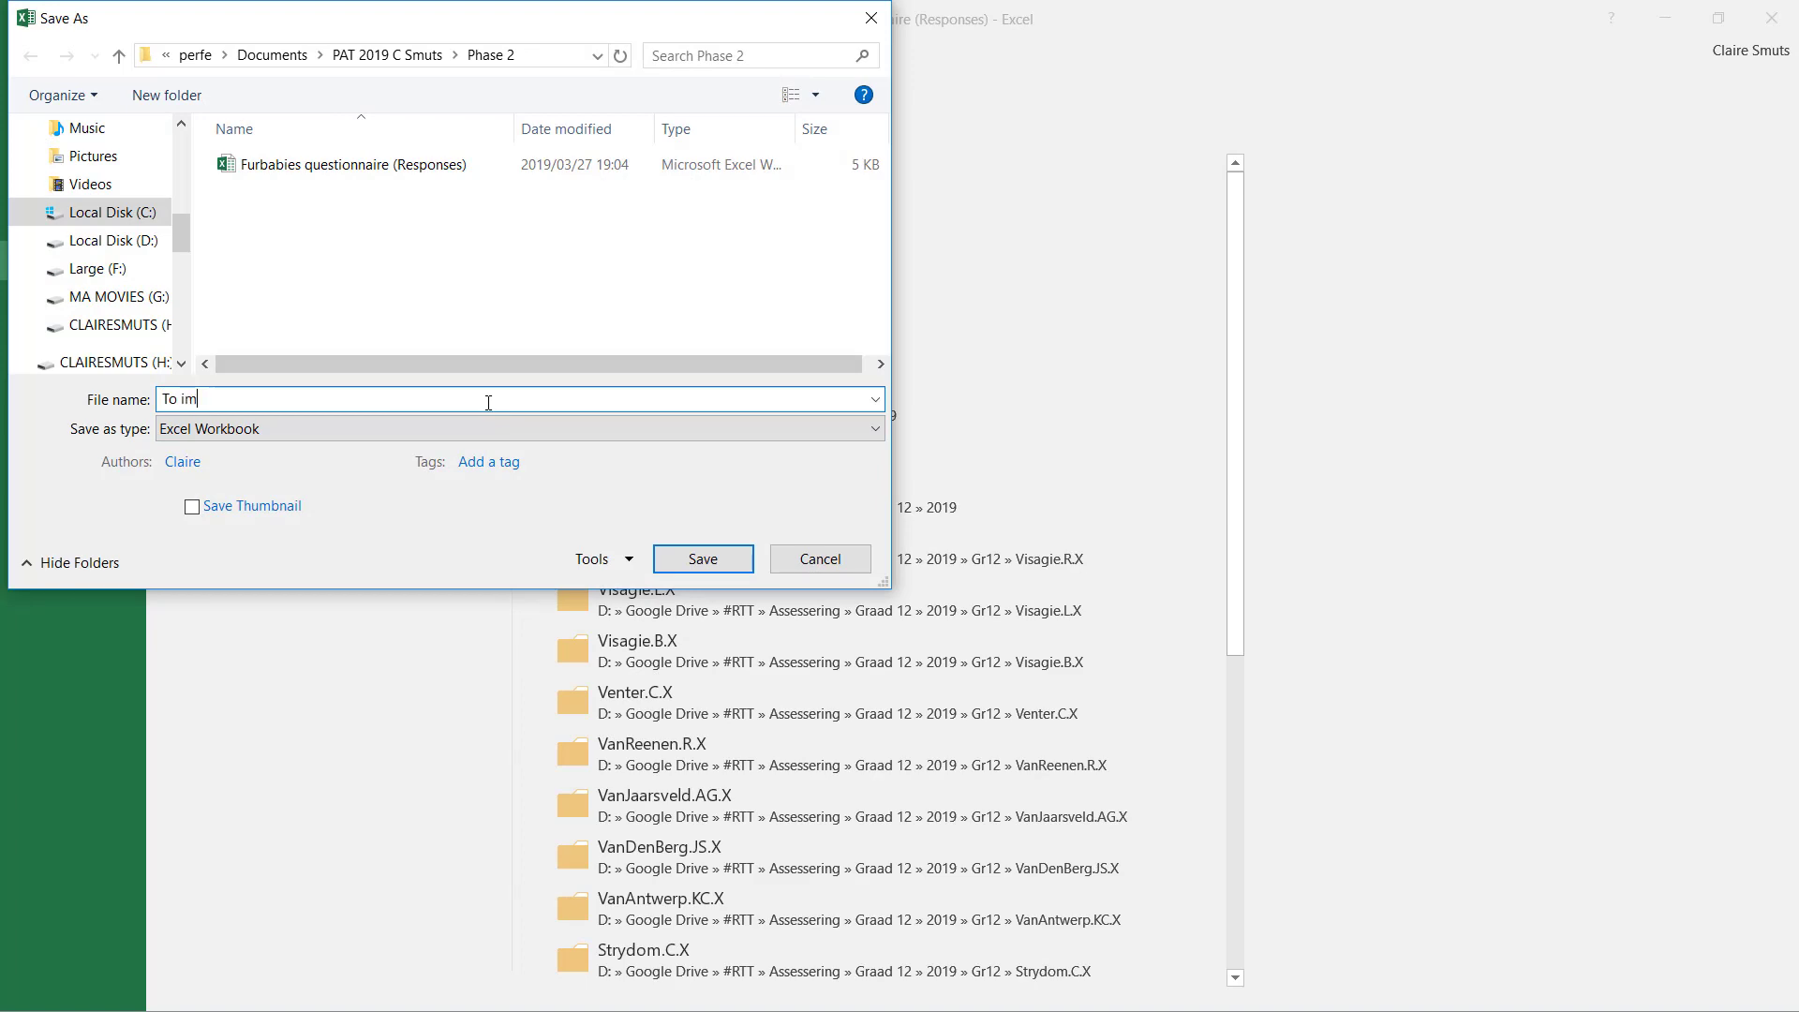
type("port")
key("Return")
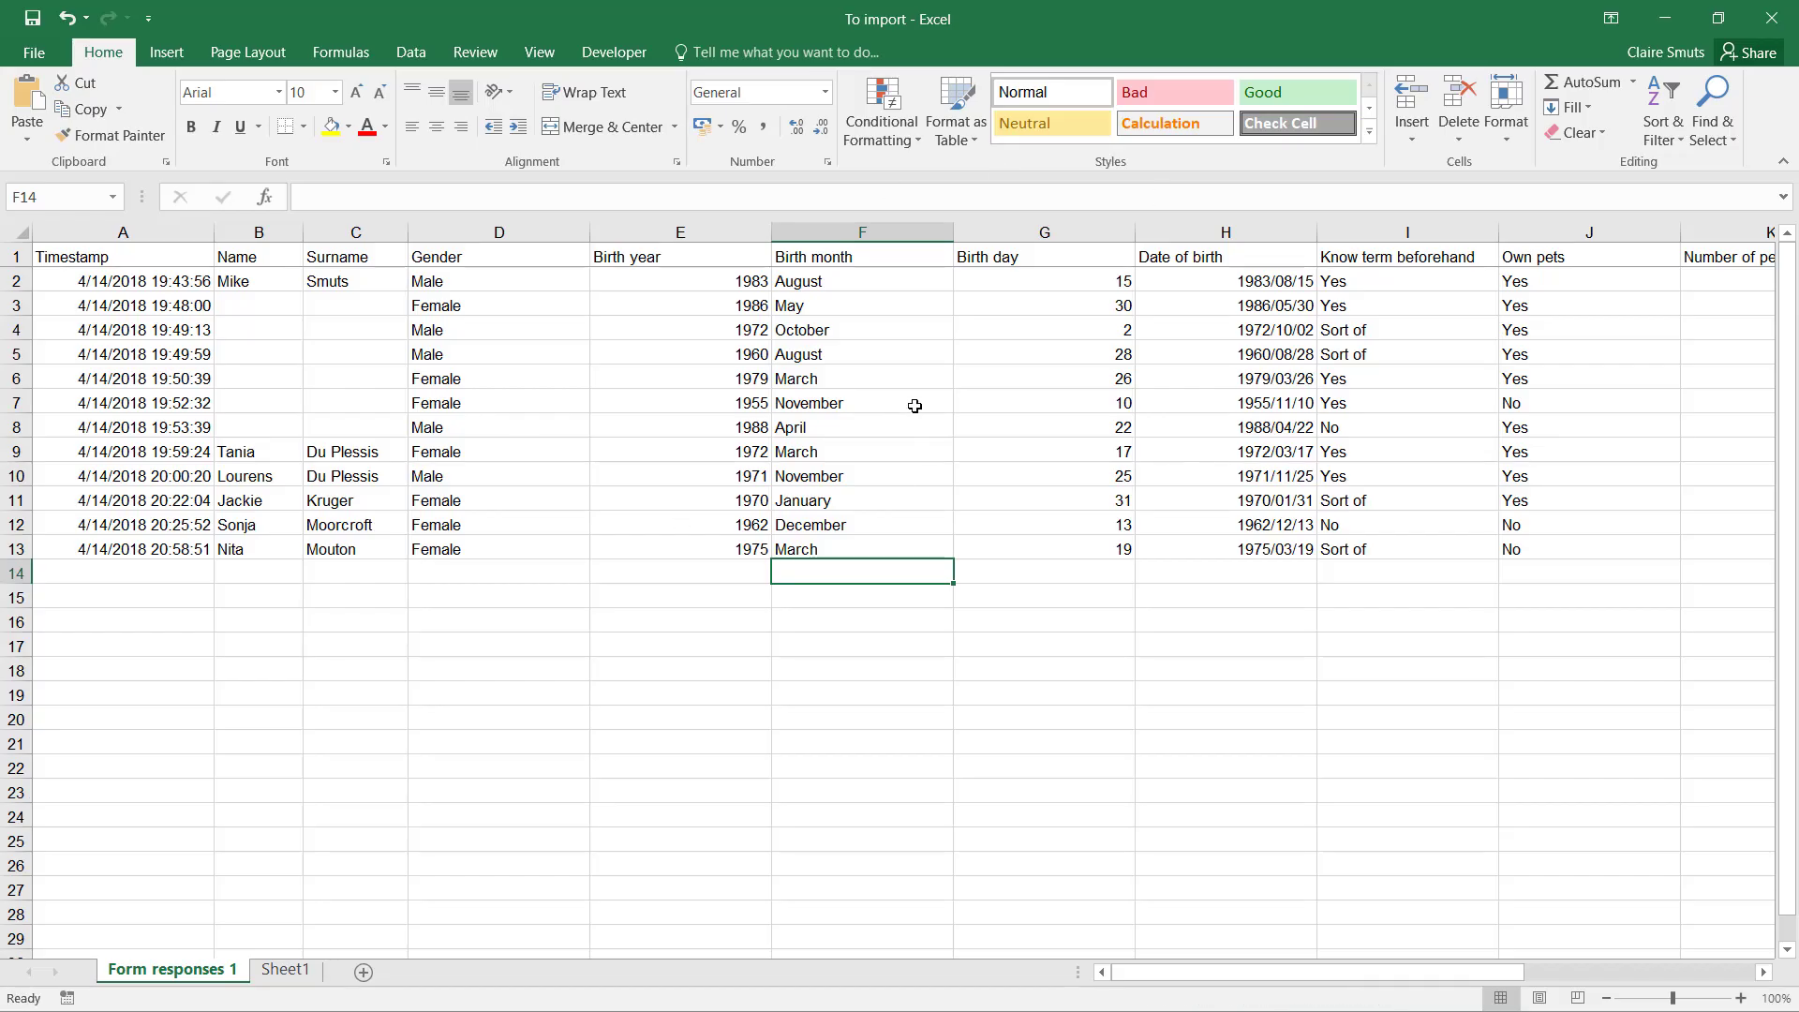
Save a copy of the workbook as 'Questionnaire analysis' in the Phase 2 folder.
left_click(34, 53)
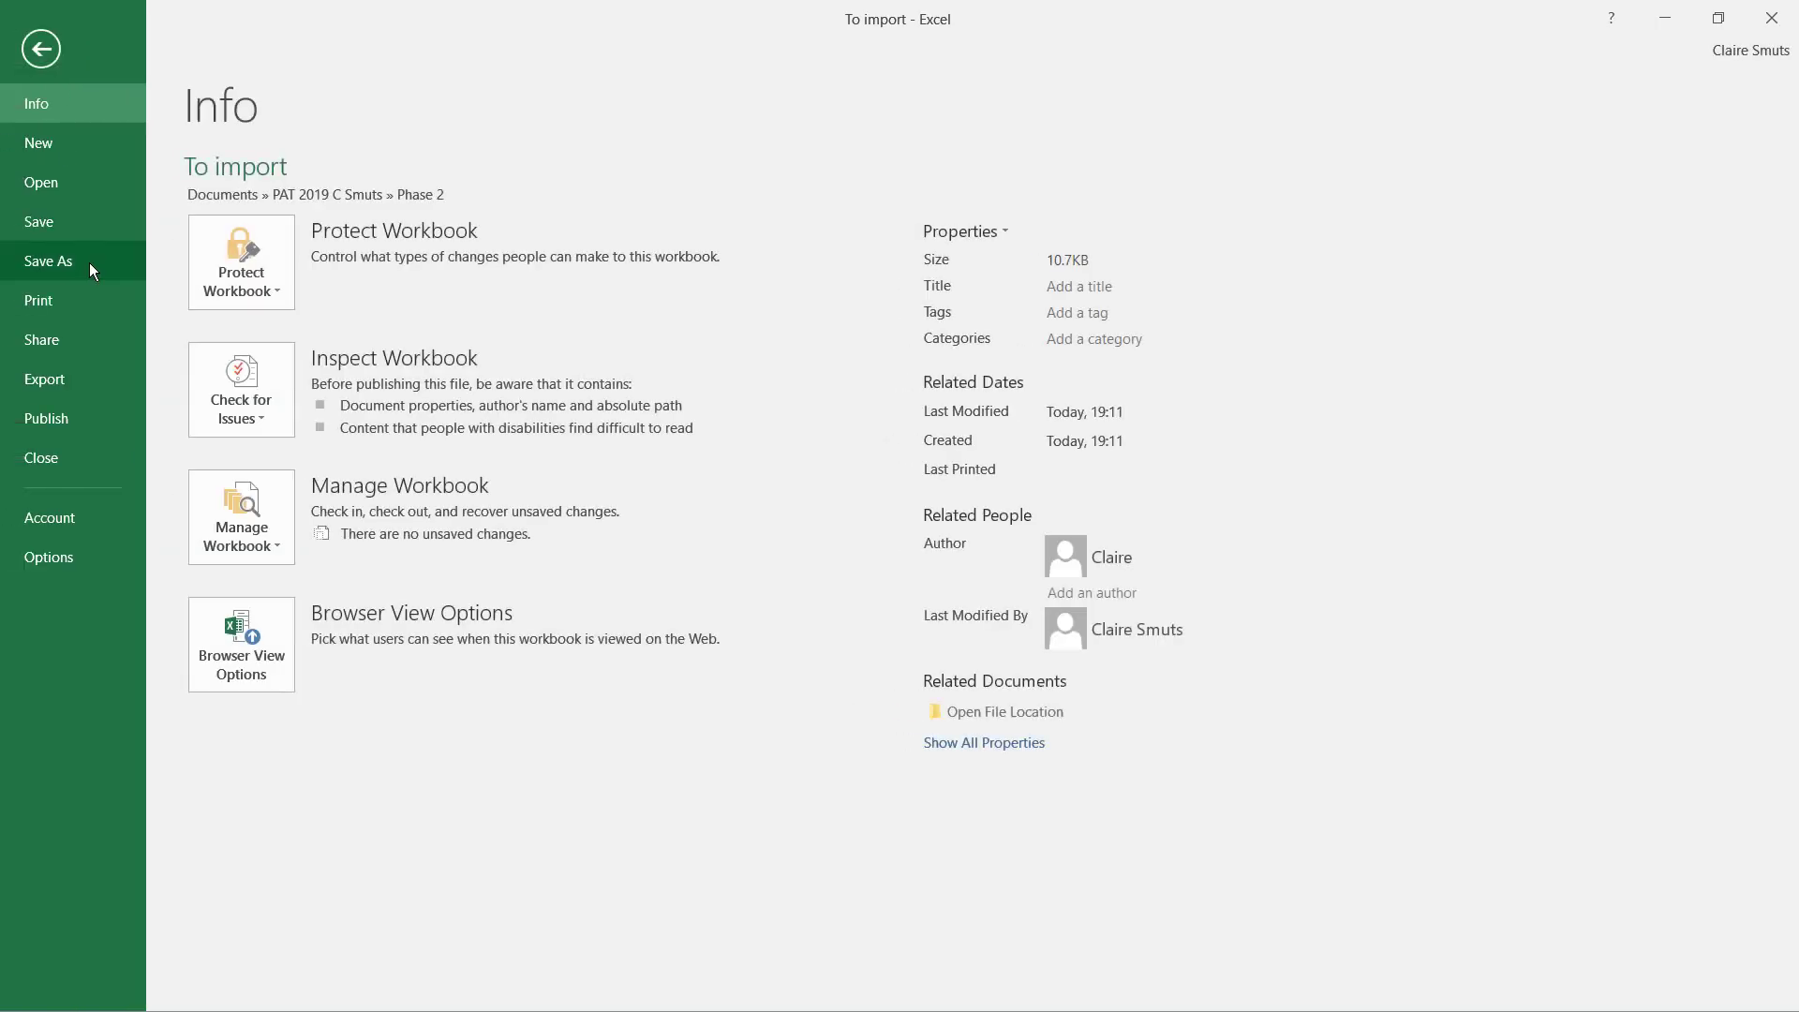
left_click(82, 258)
left_click(781, 236)
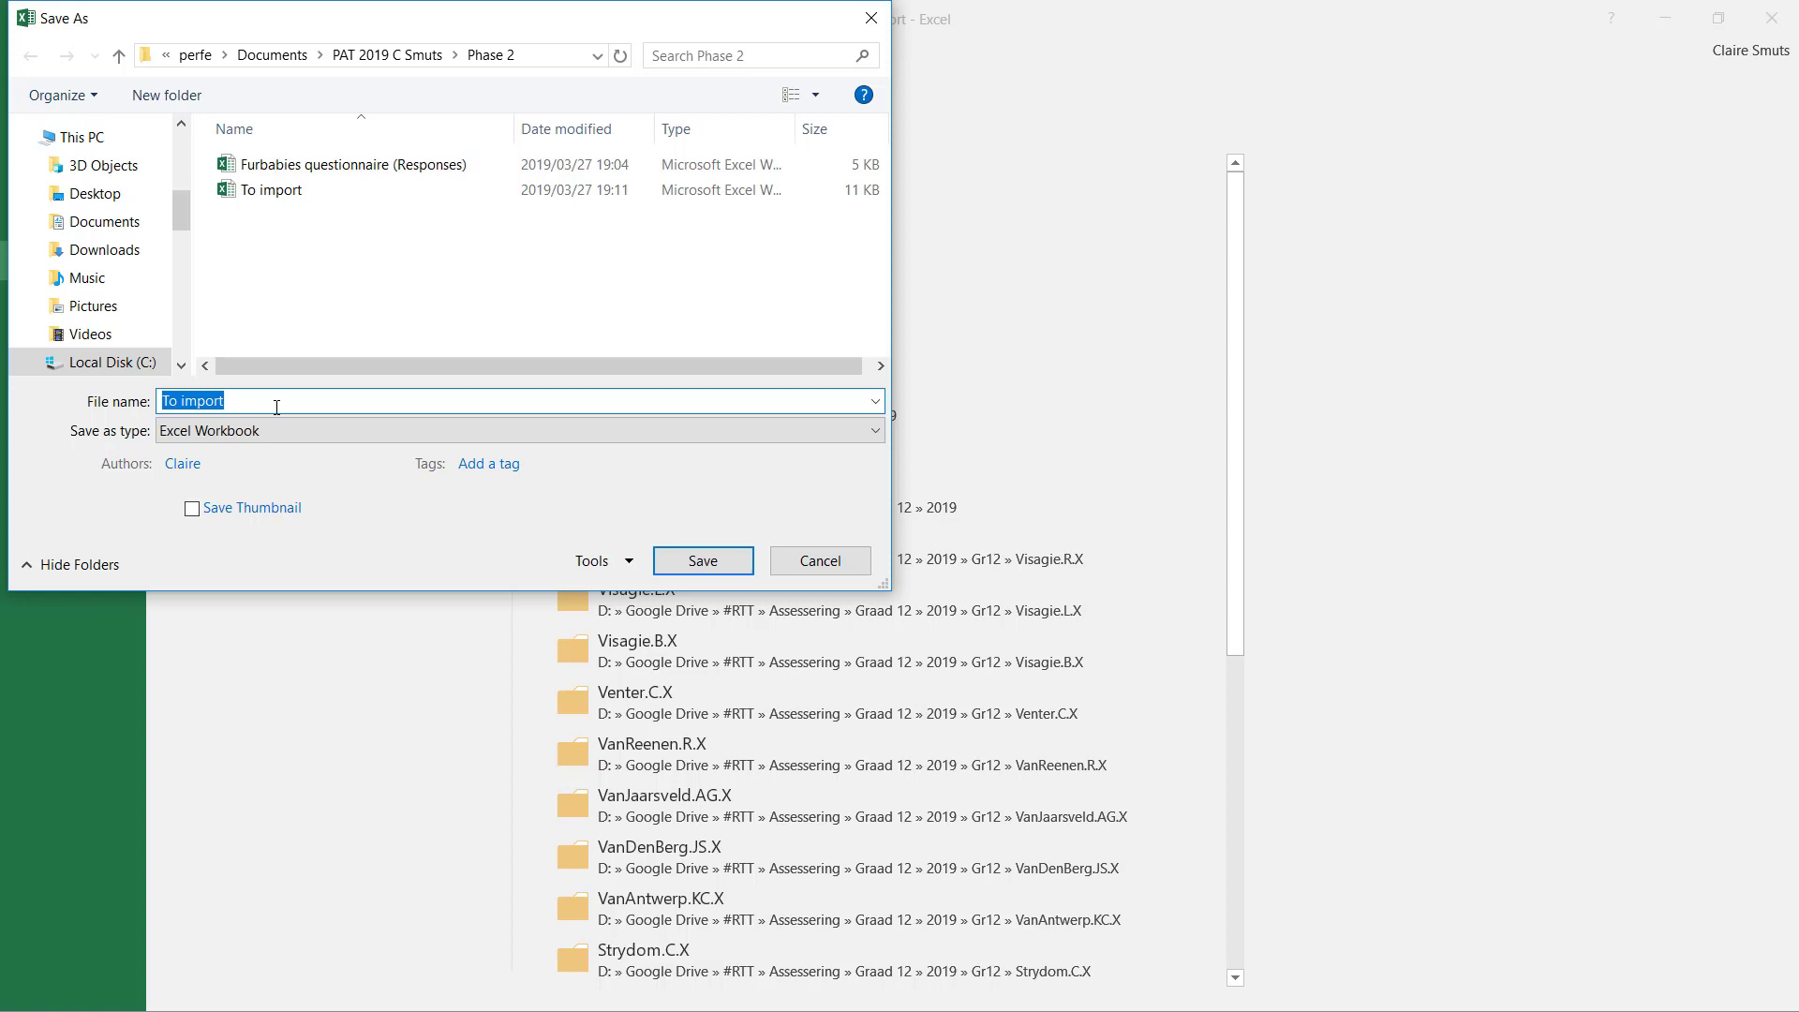
type("Questionnaire analysis")
key("Return")
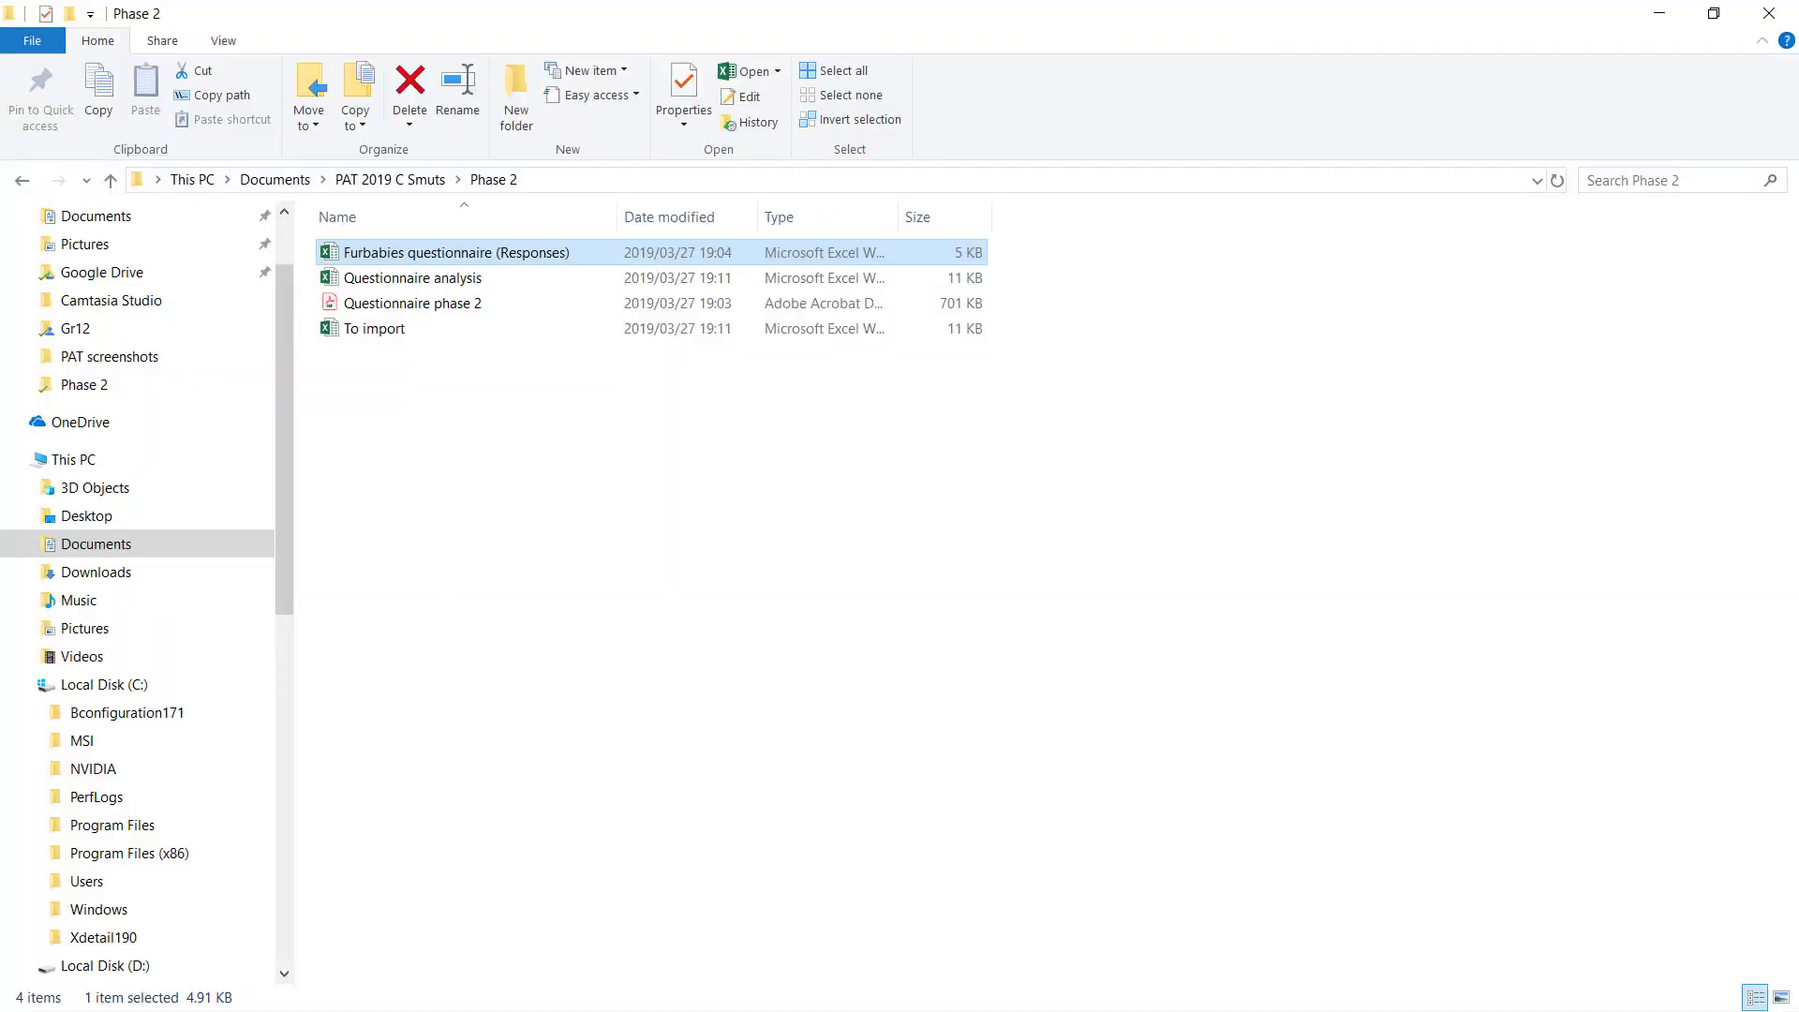
Check the Furbabies responses, To import and Questionnaire analysis files in the folder.
left_click(684, 531)
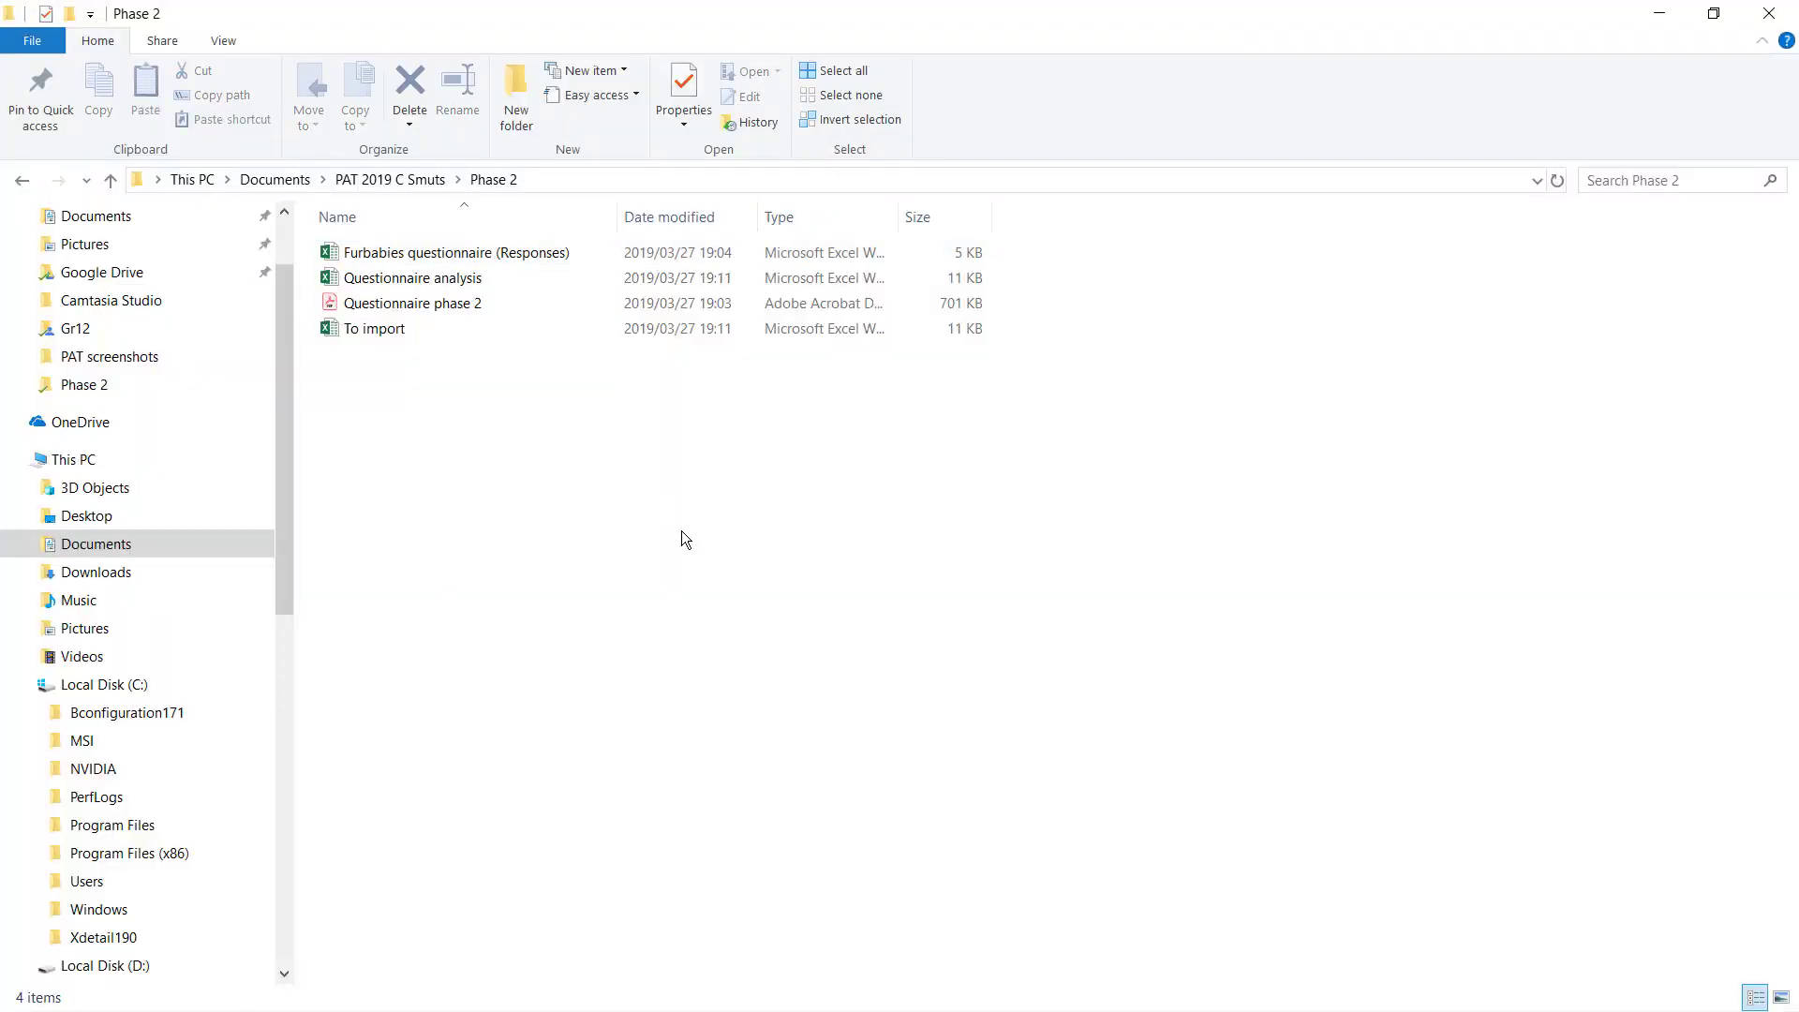
left_click(418, 259)
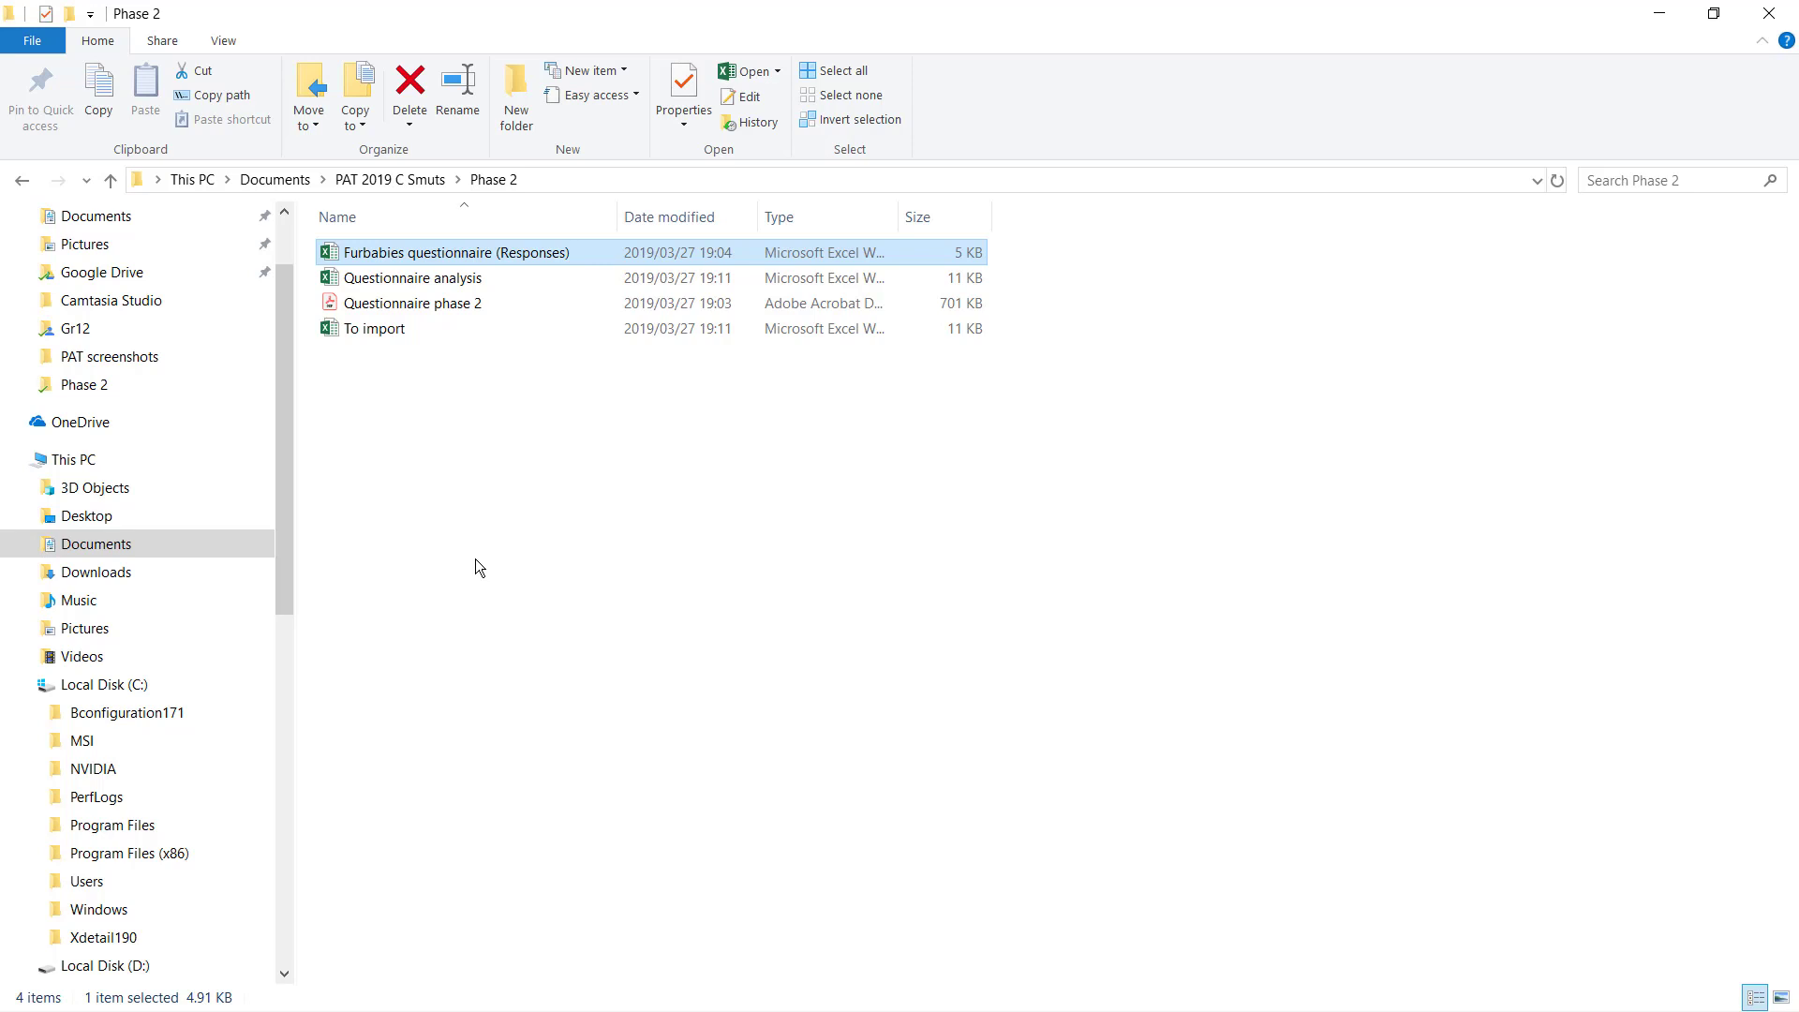
left_click(391, 337)
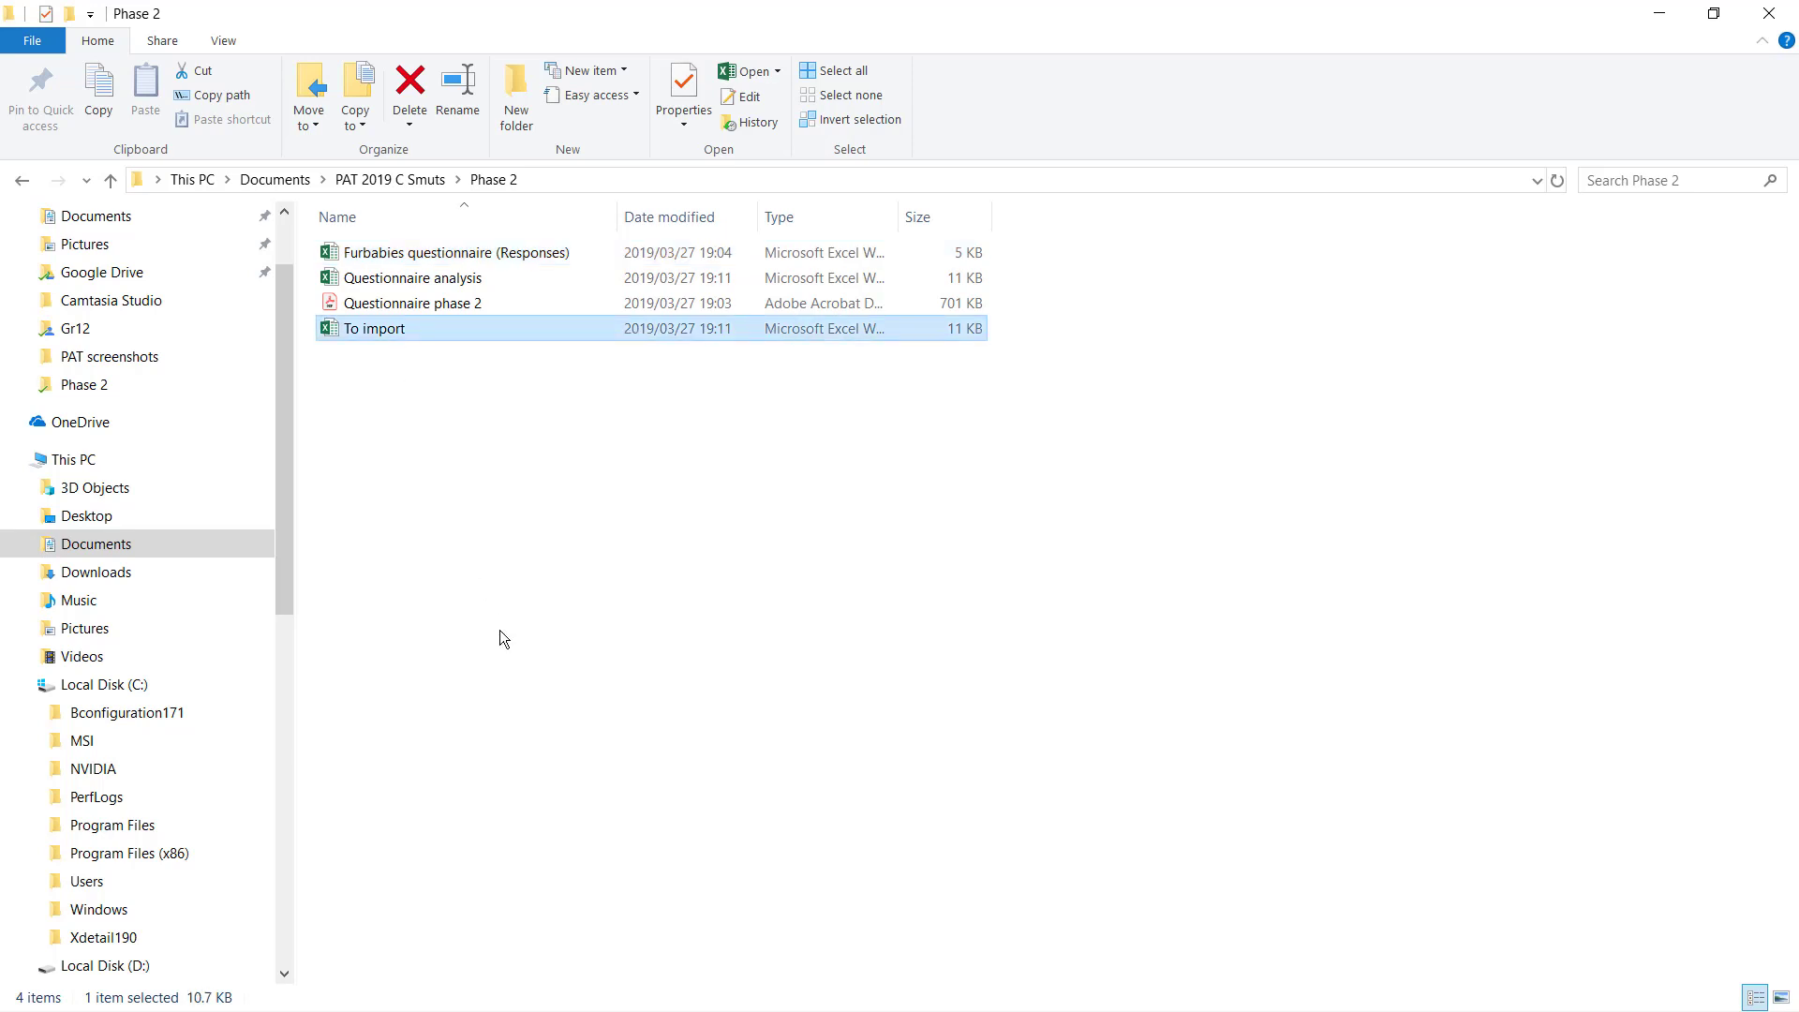
left_click(405, 284)
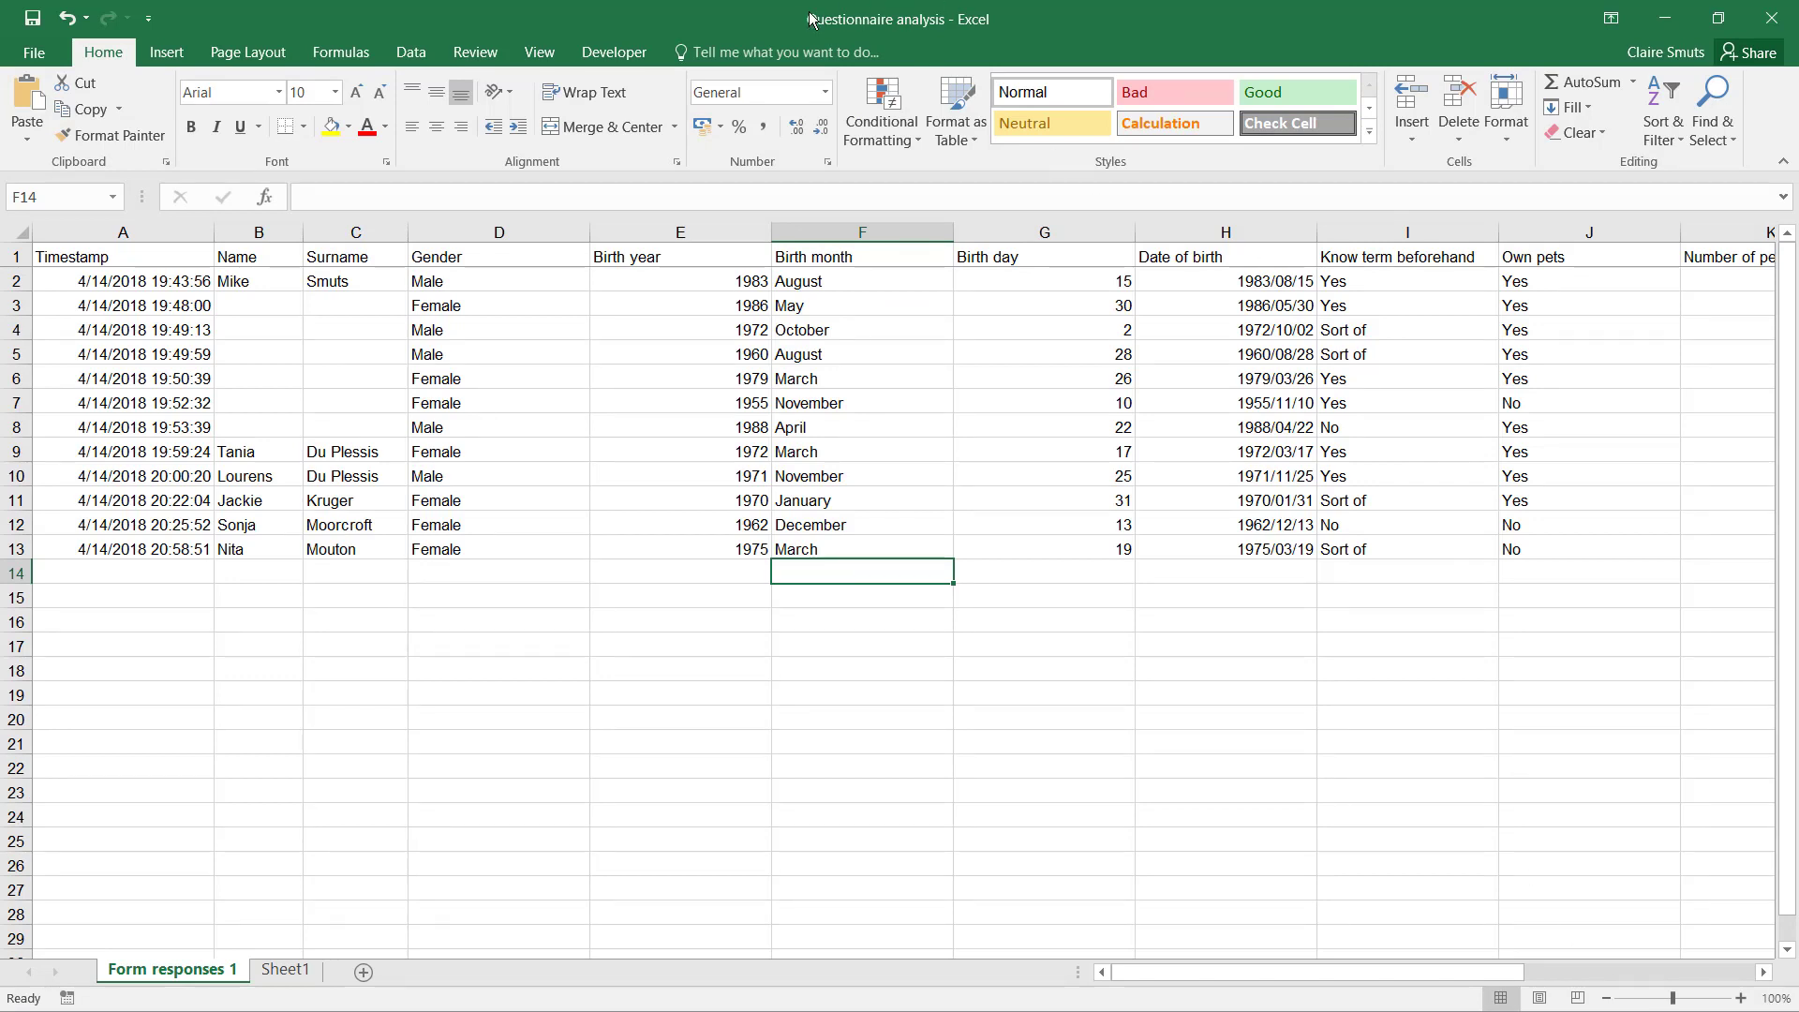
Select and then deselect the Date of birth column on the data sheet.
left_click(829, 727)
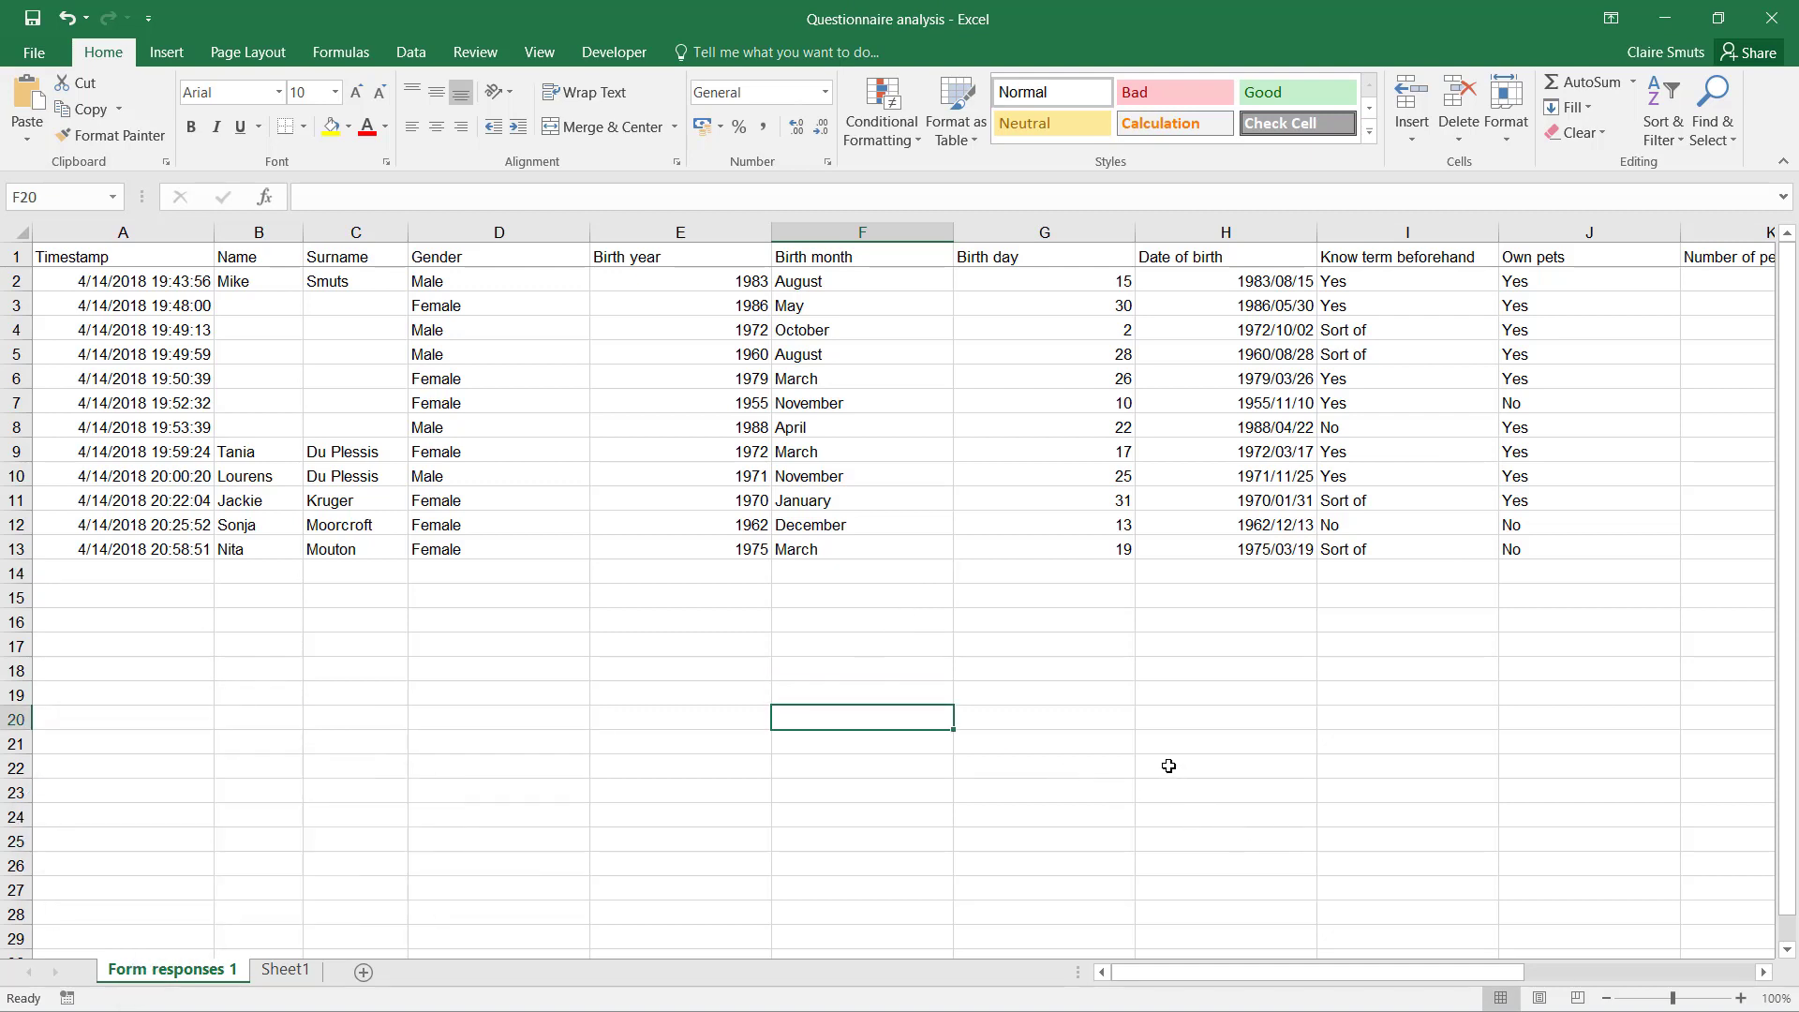
left_click(1175, 236)
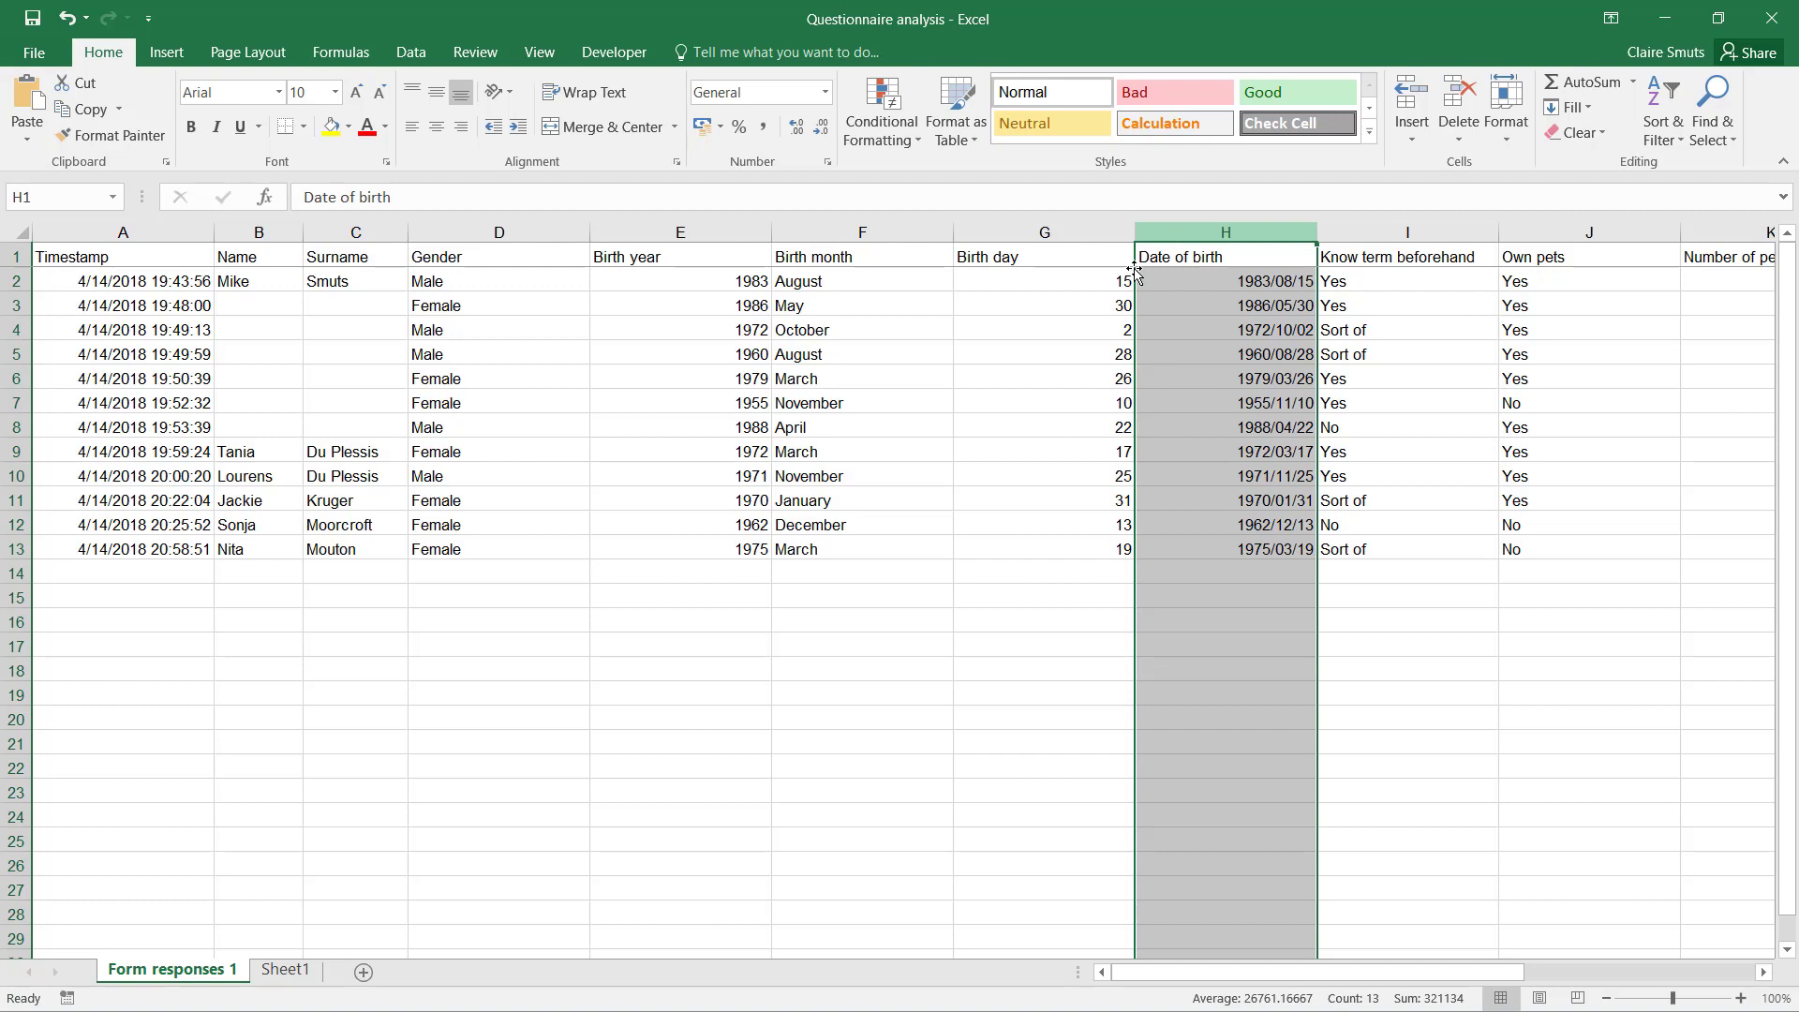
left_click(754, 568)
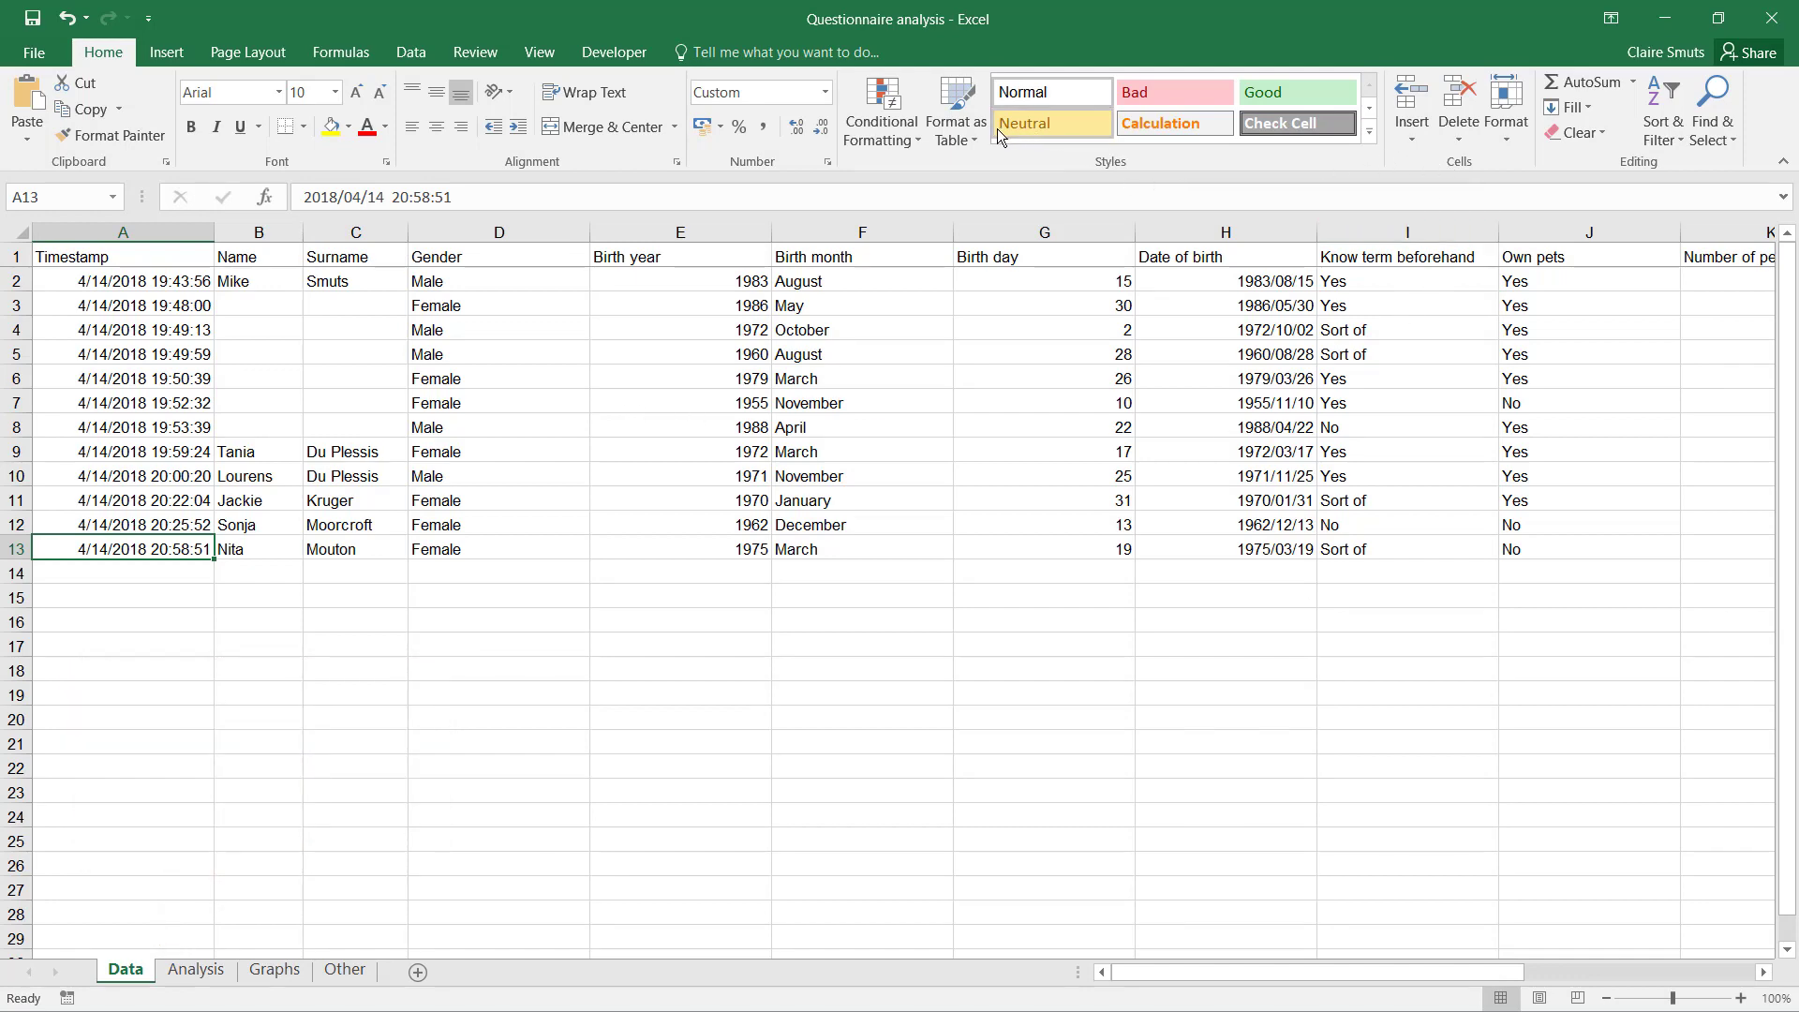
Browse the Format as Table style gallery for a blue medium banded table style.
left_click(956, 132)
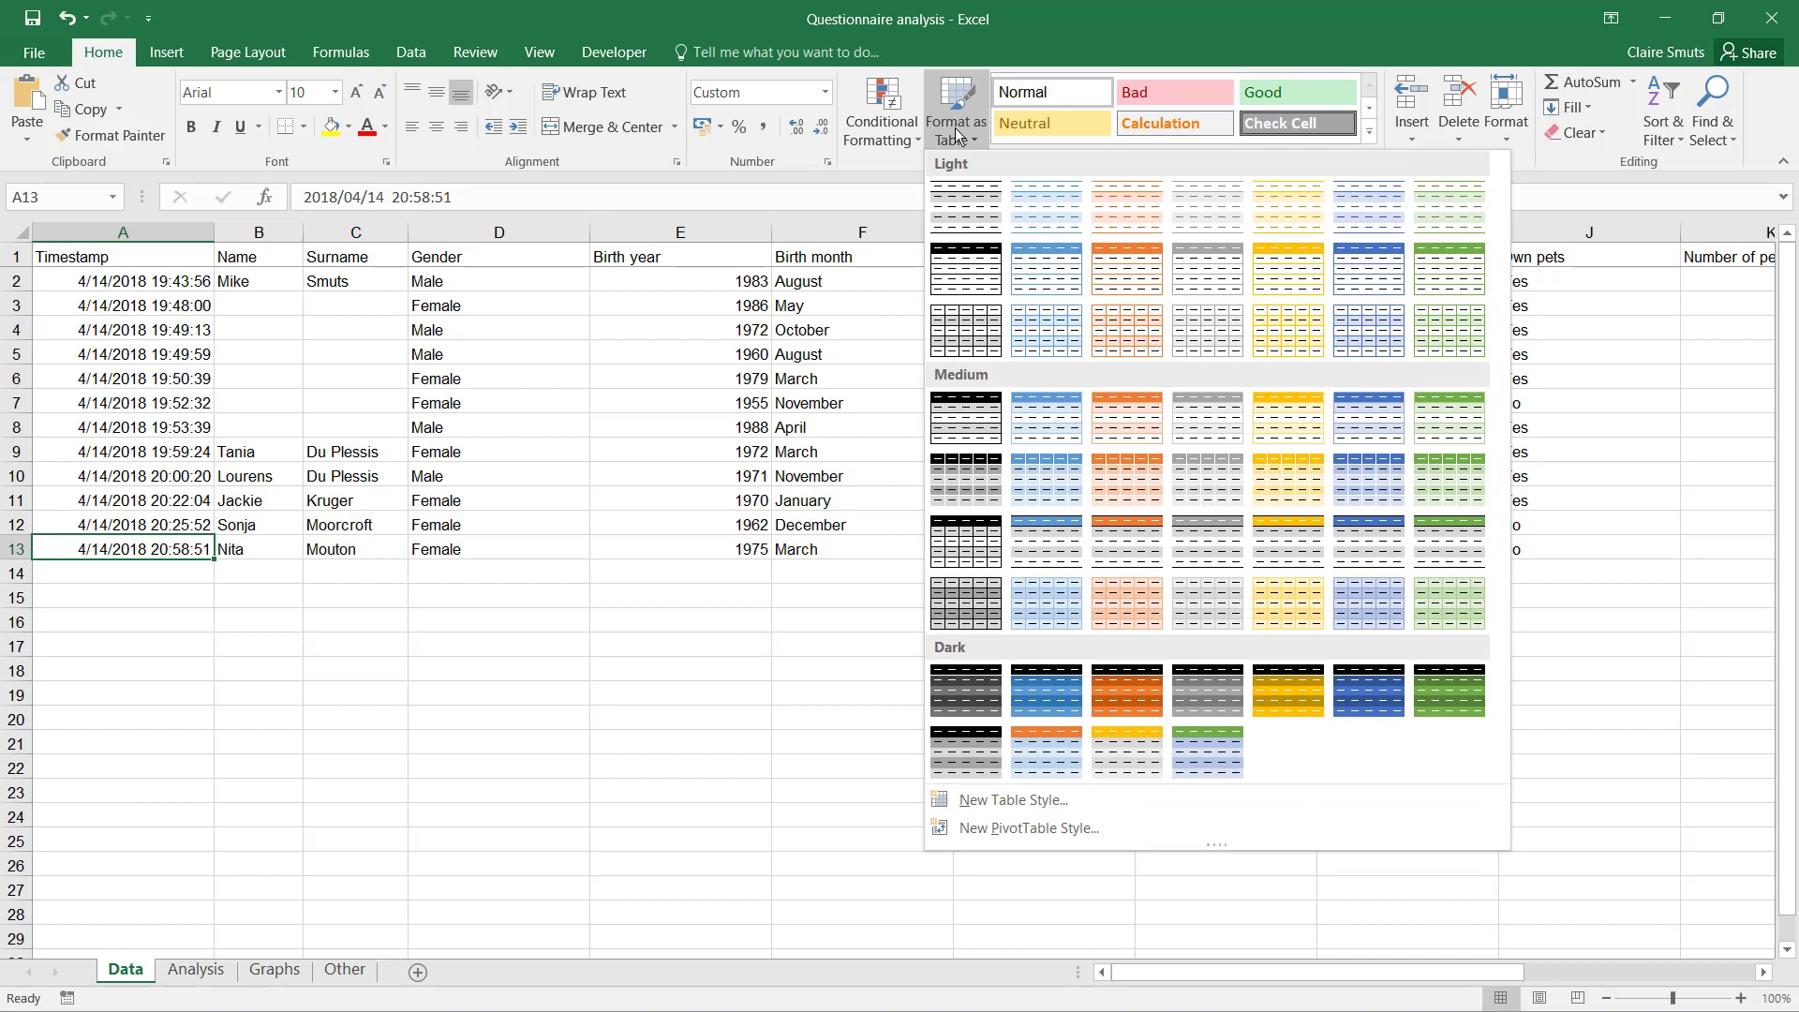
left_click(956, 135)
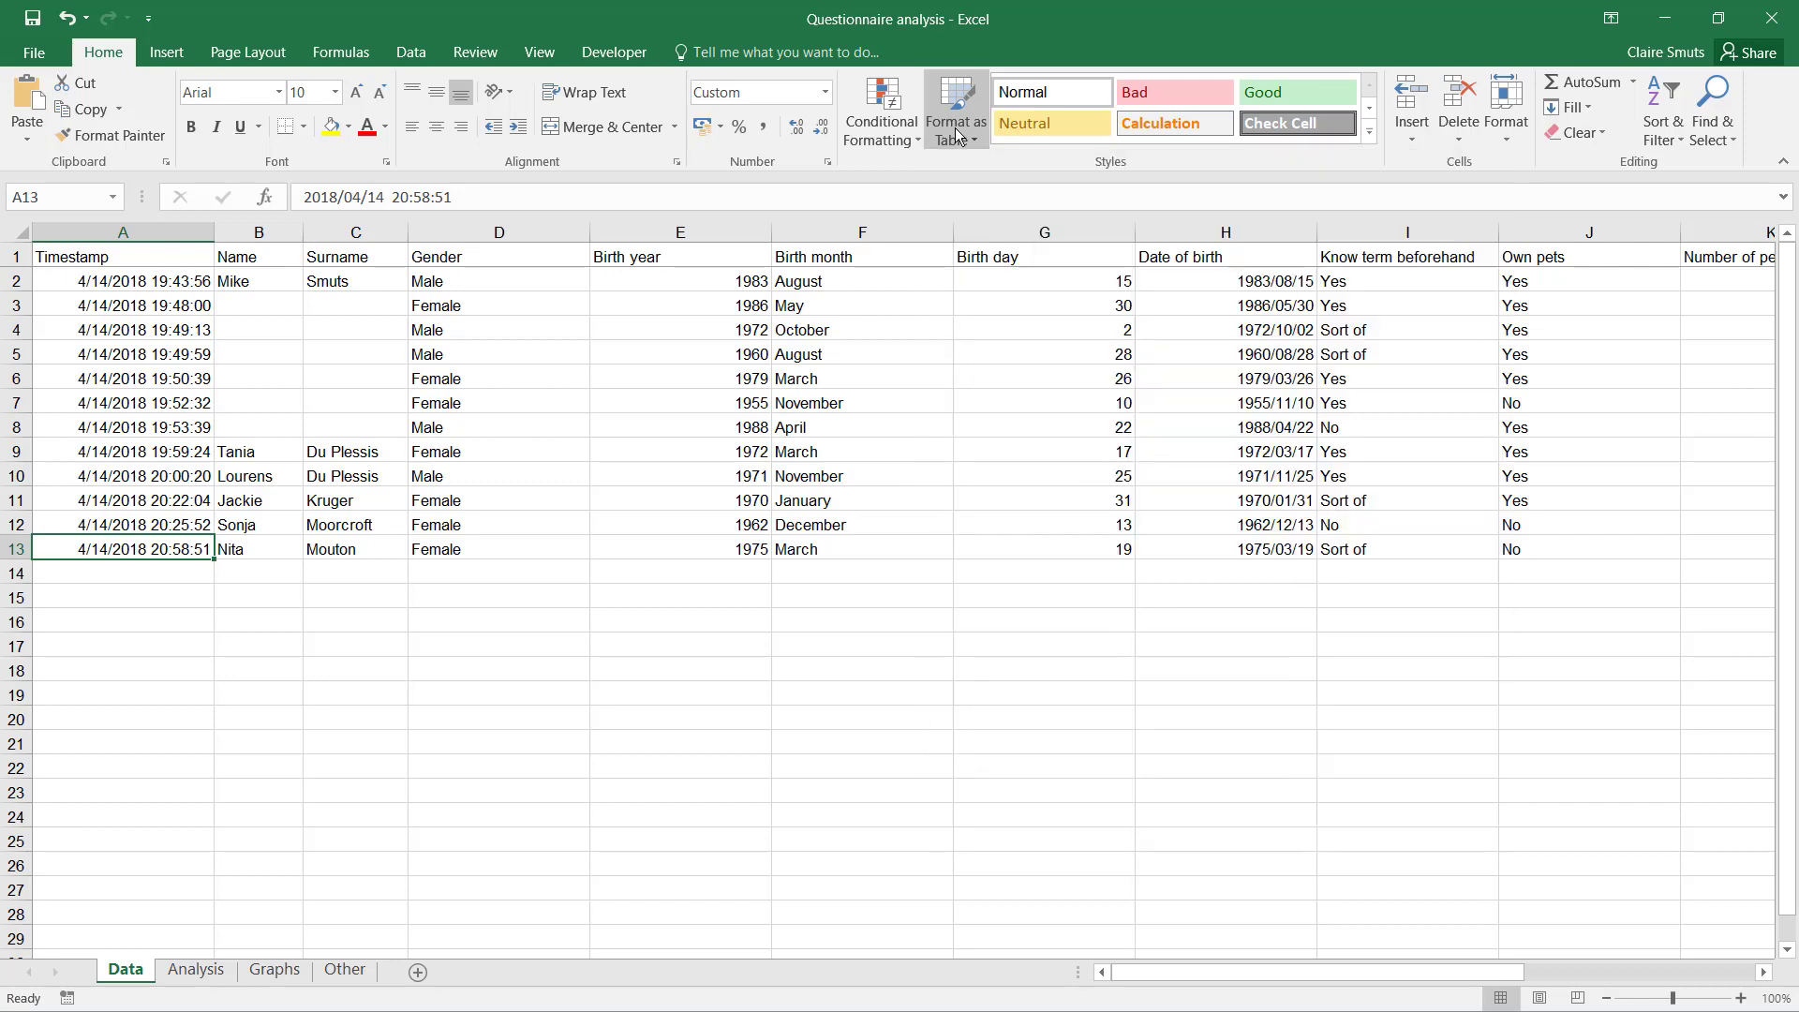
left_click(965, 133)
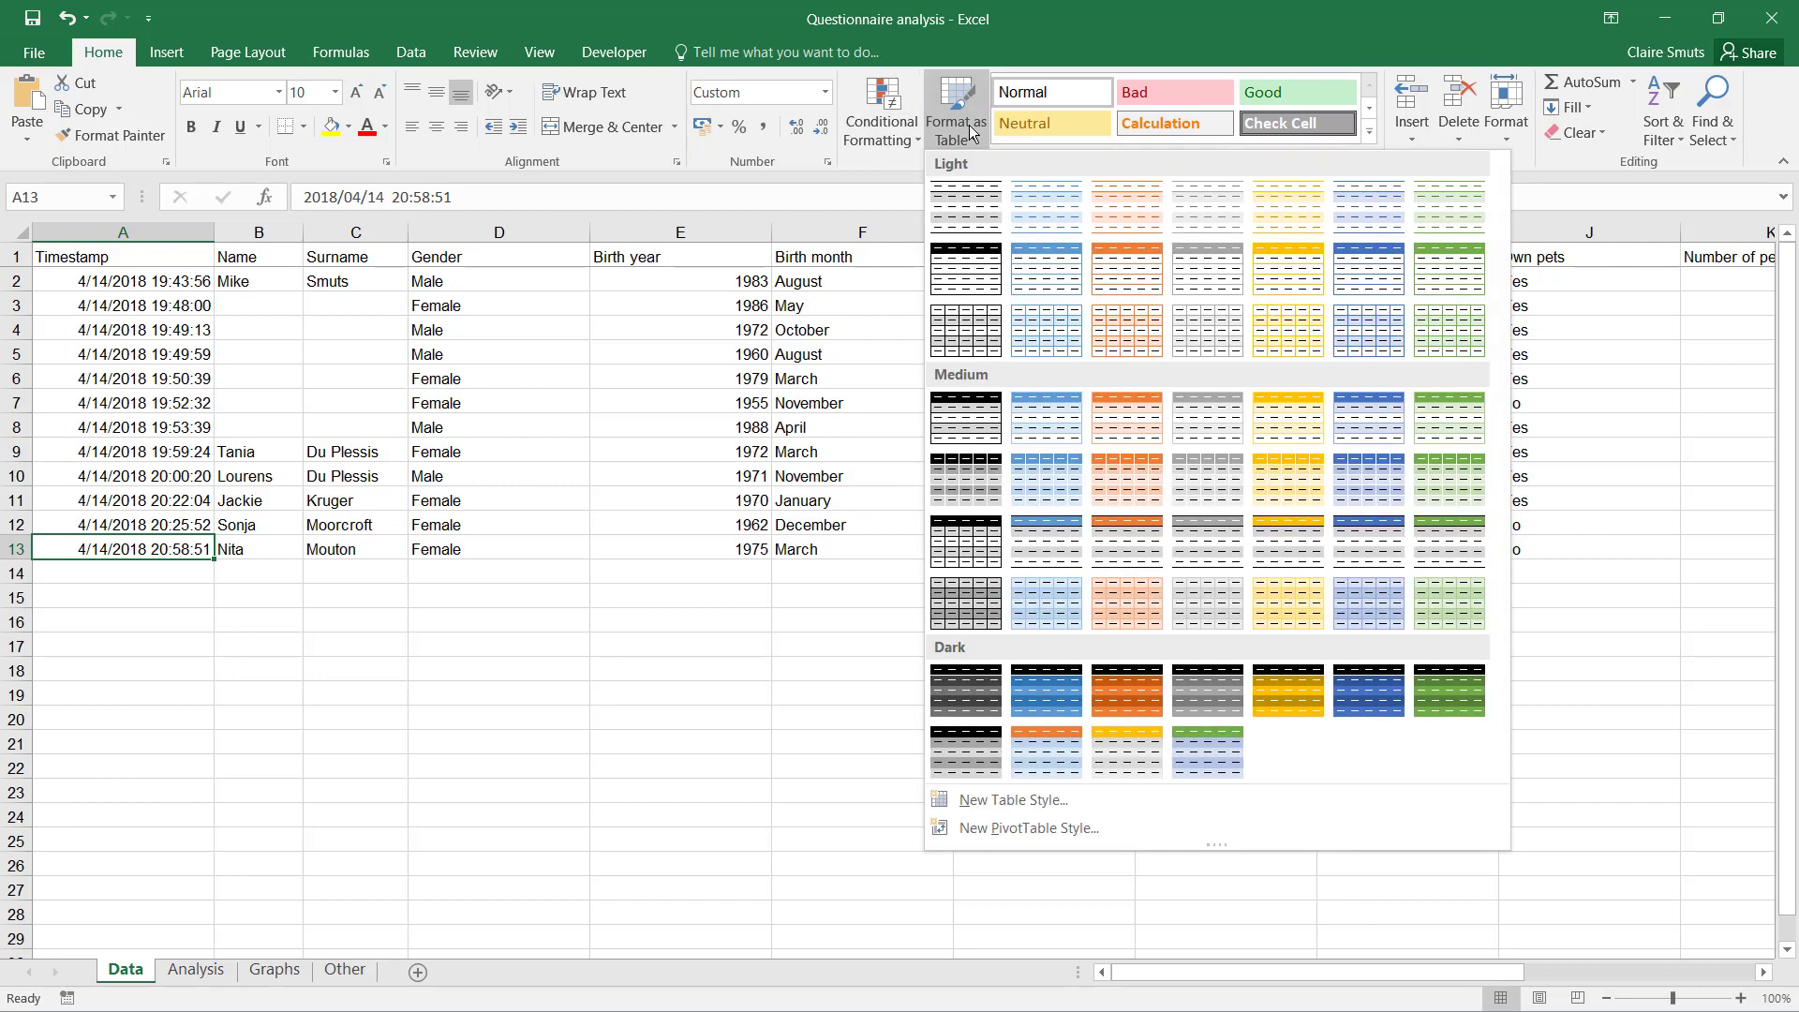
left_click(969, 134)
Look through the Insert ribbon and Page Layout themes list without applying a theme.
left_click(161, 50)
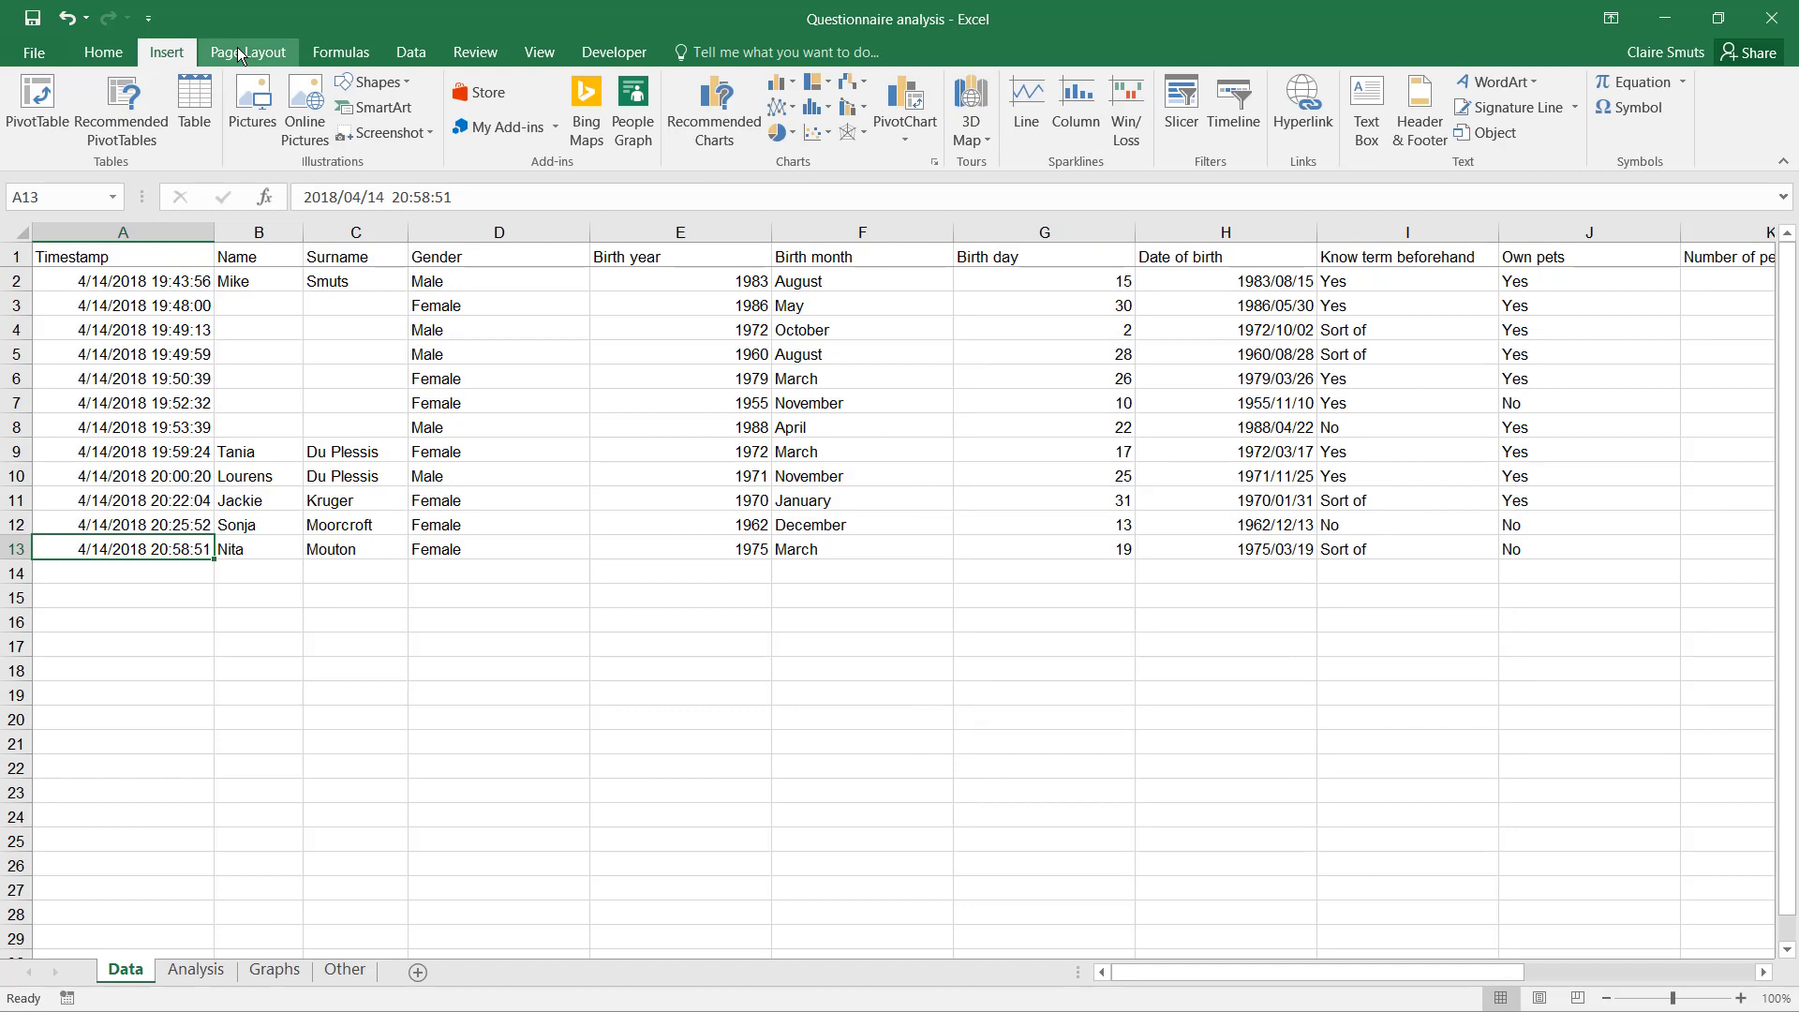
left_click(240, 54)
left_click(30, 129)
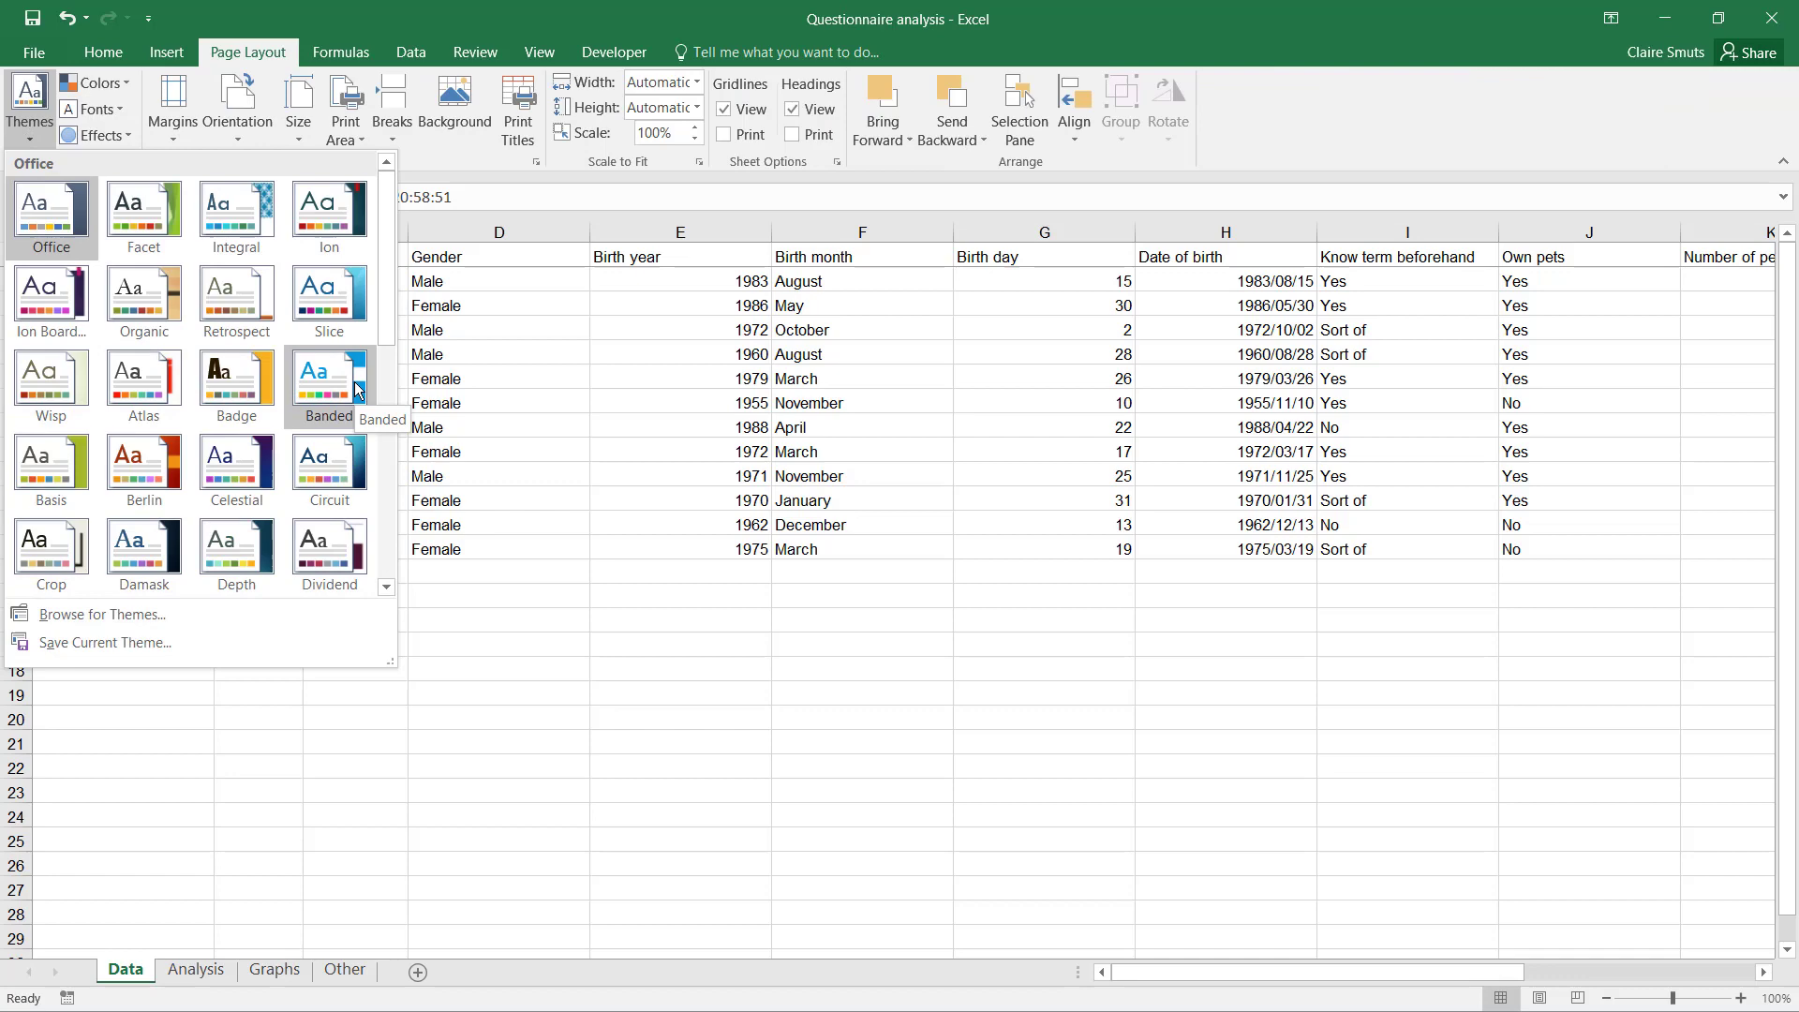
key("Escape")
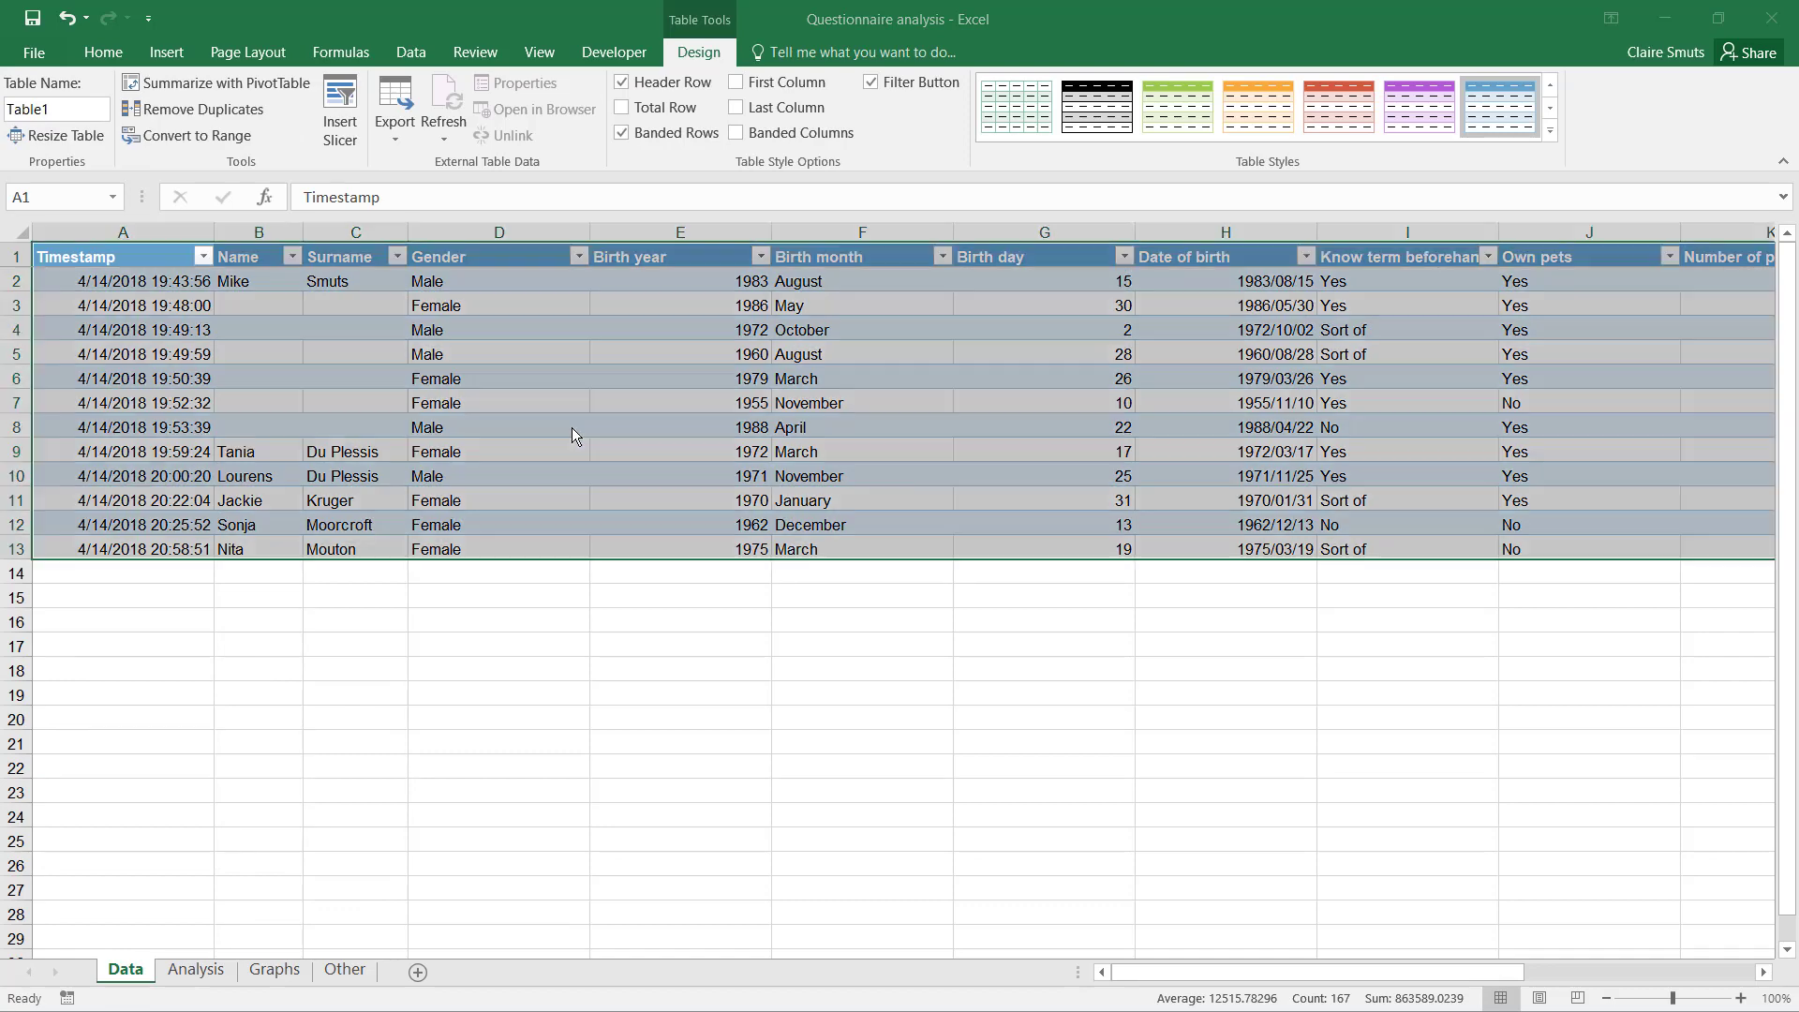
Check the Gender filter, then add an AutoSum Birth year total in E14 and delete it.
left_click(571, 427)
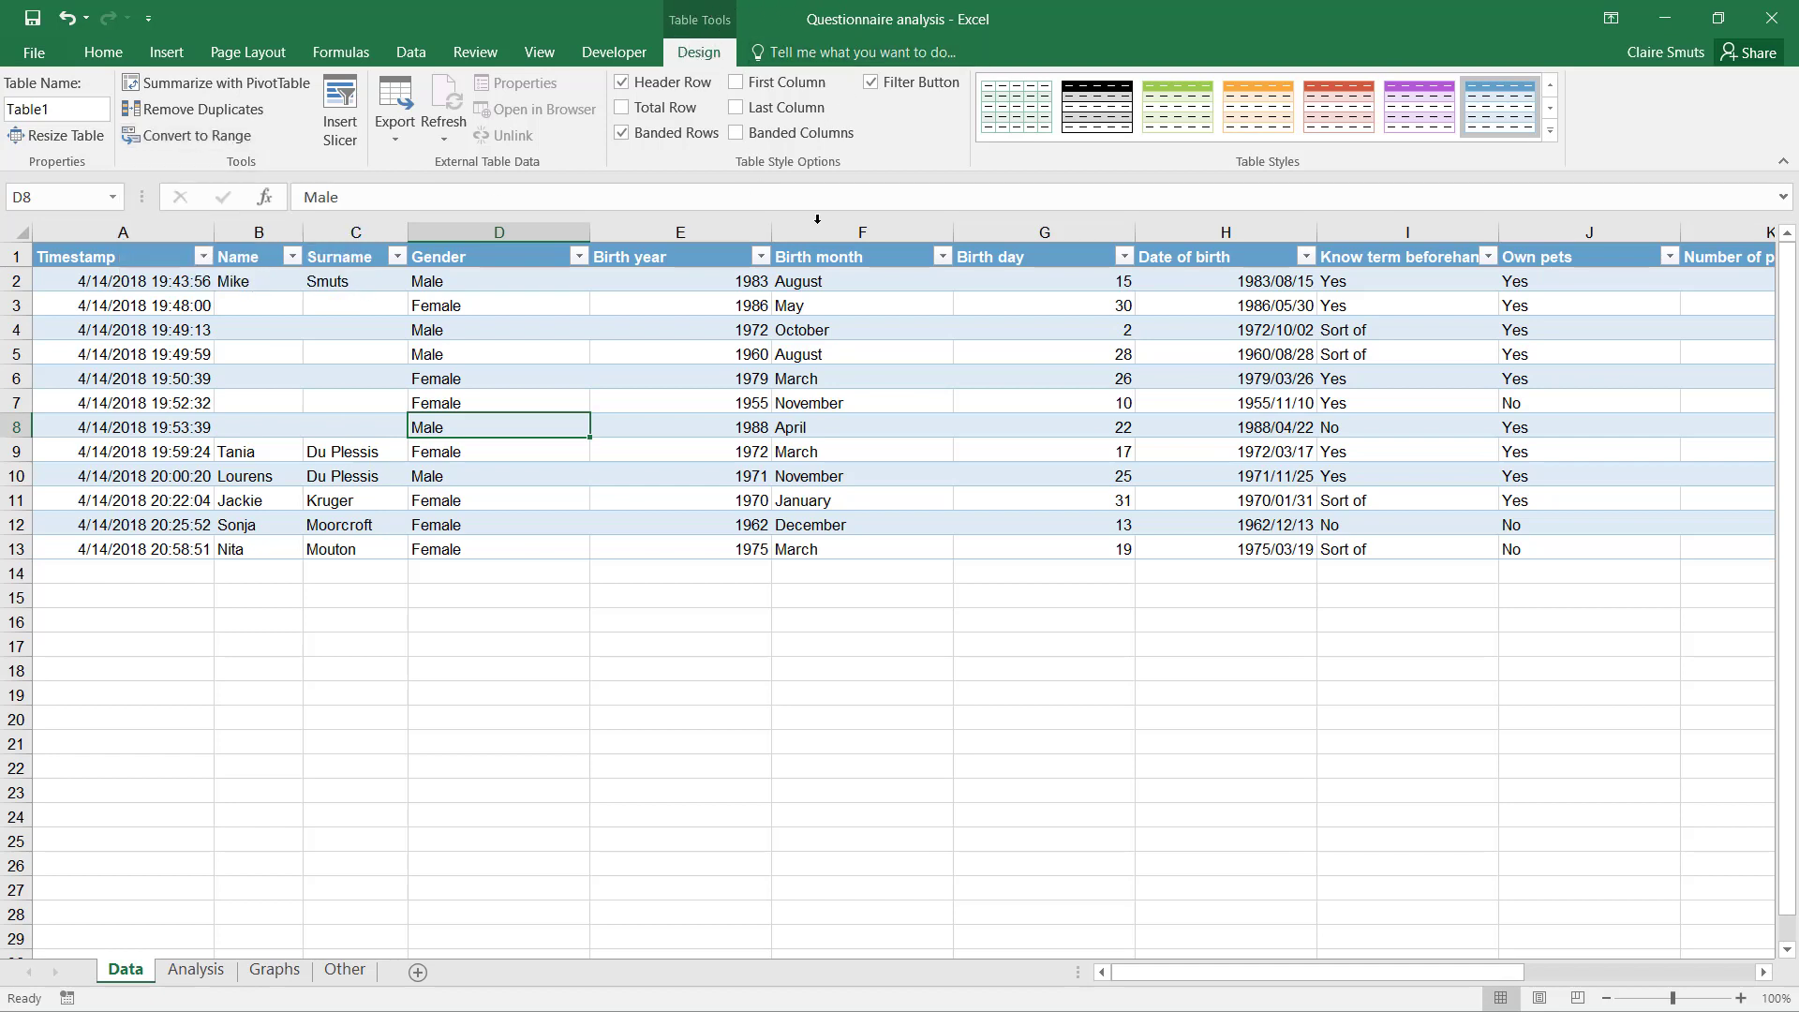
left_click(578, 258)
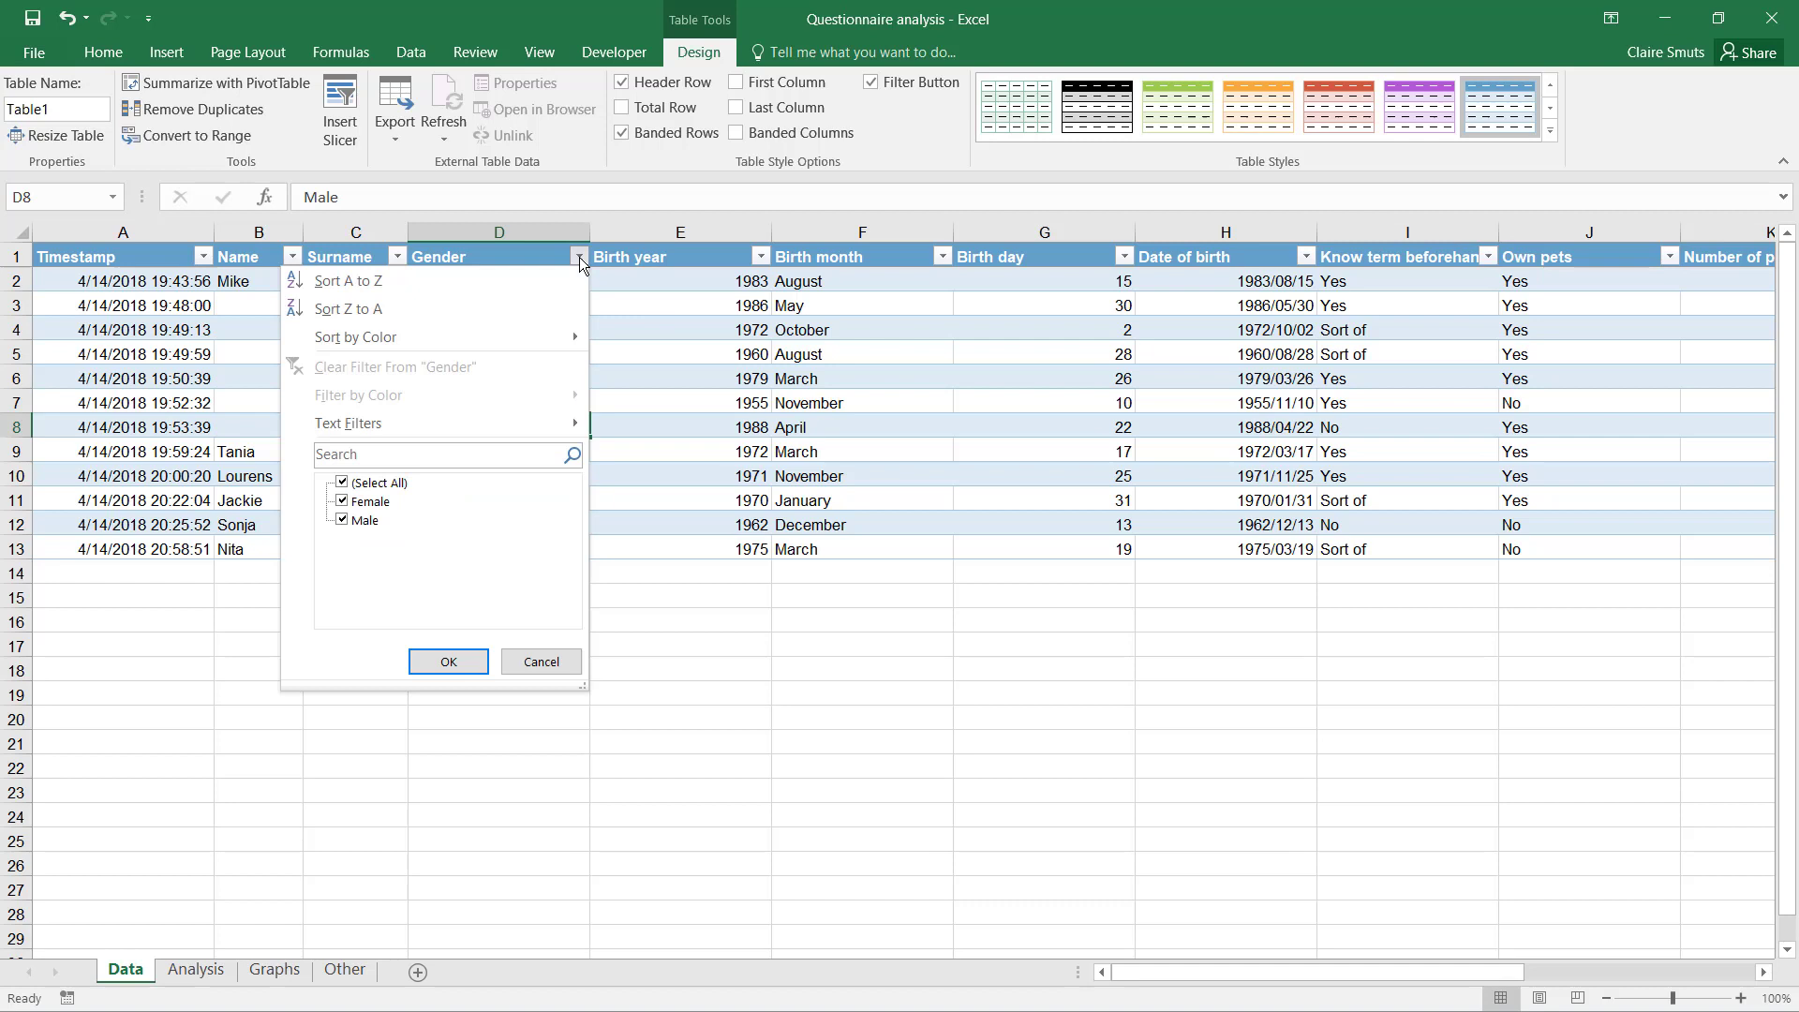
left_click(579, 258)
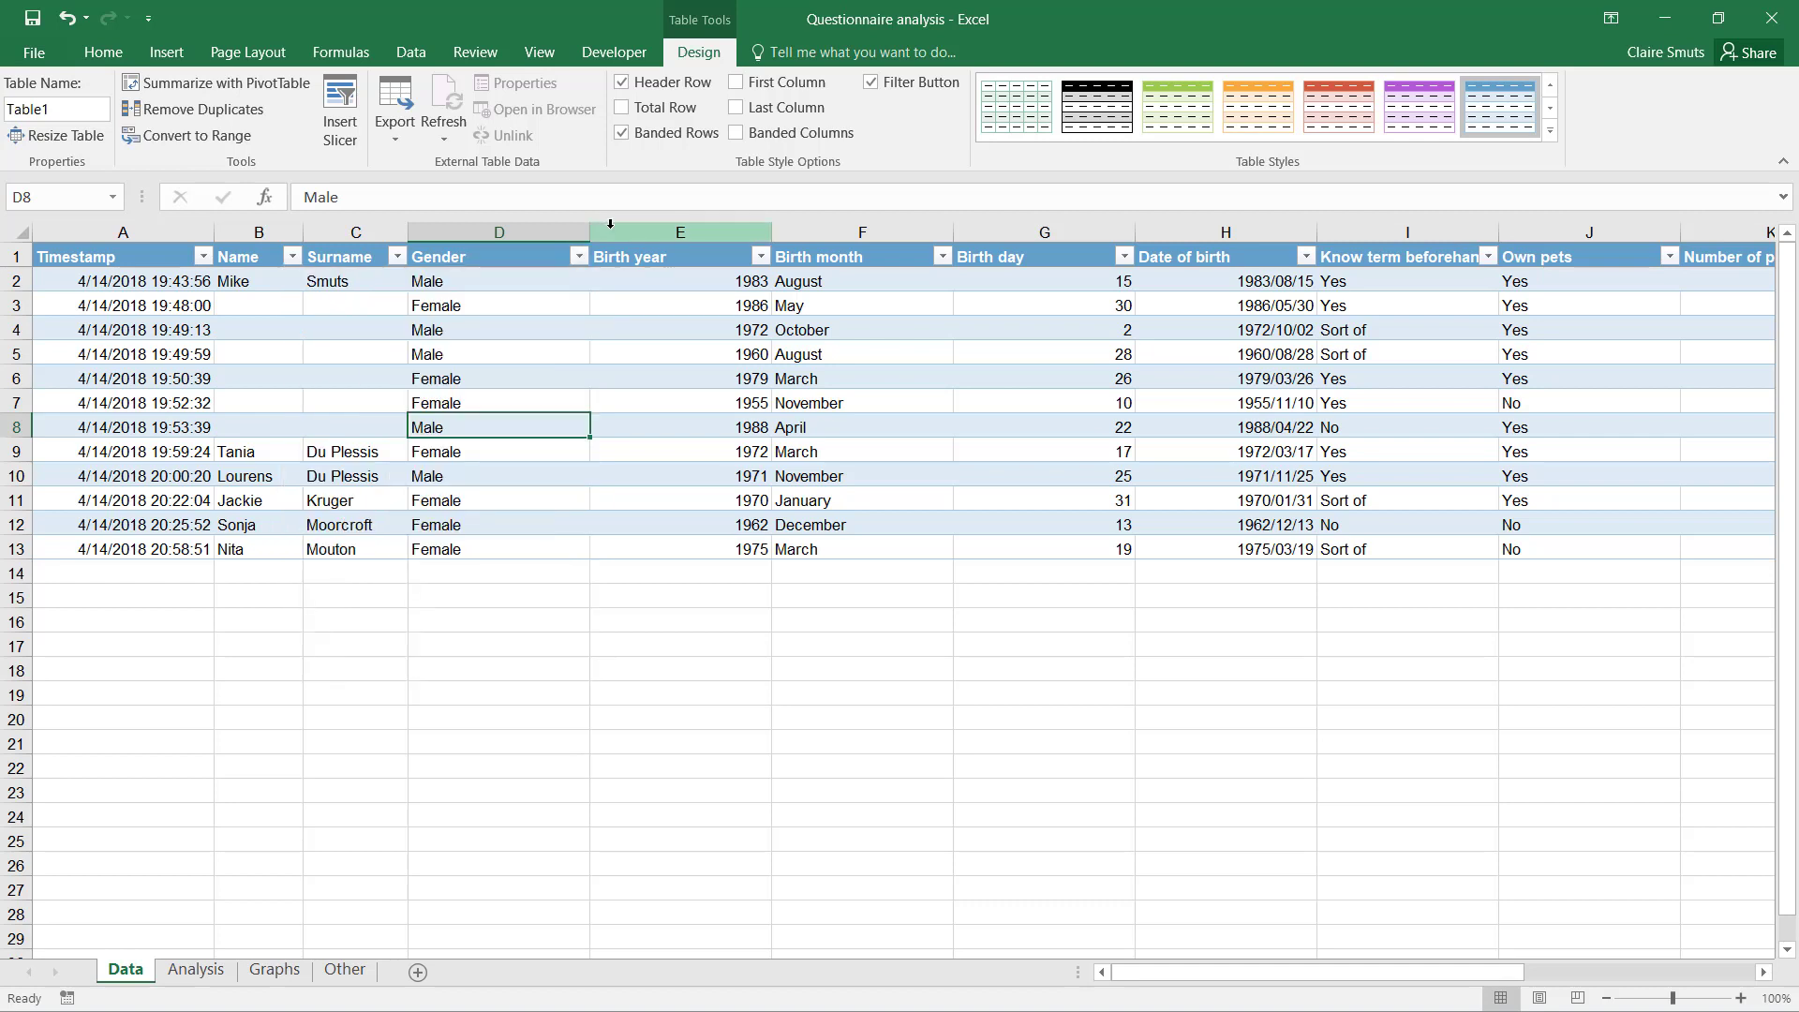
left_click(656, 569)
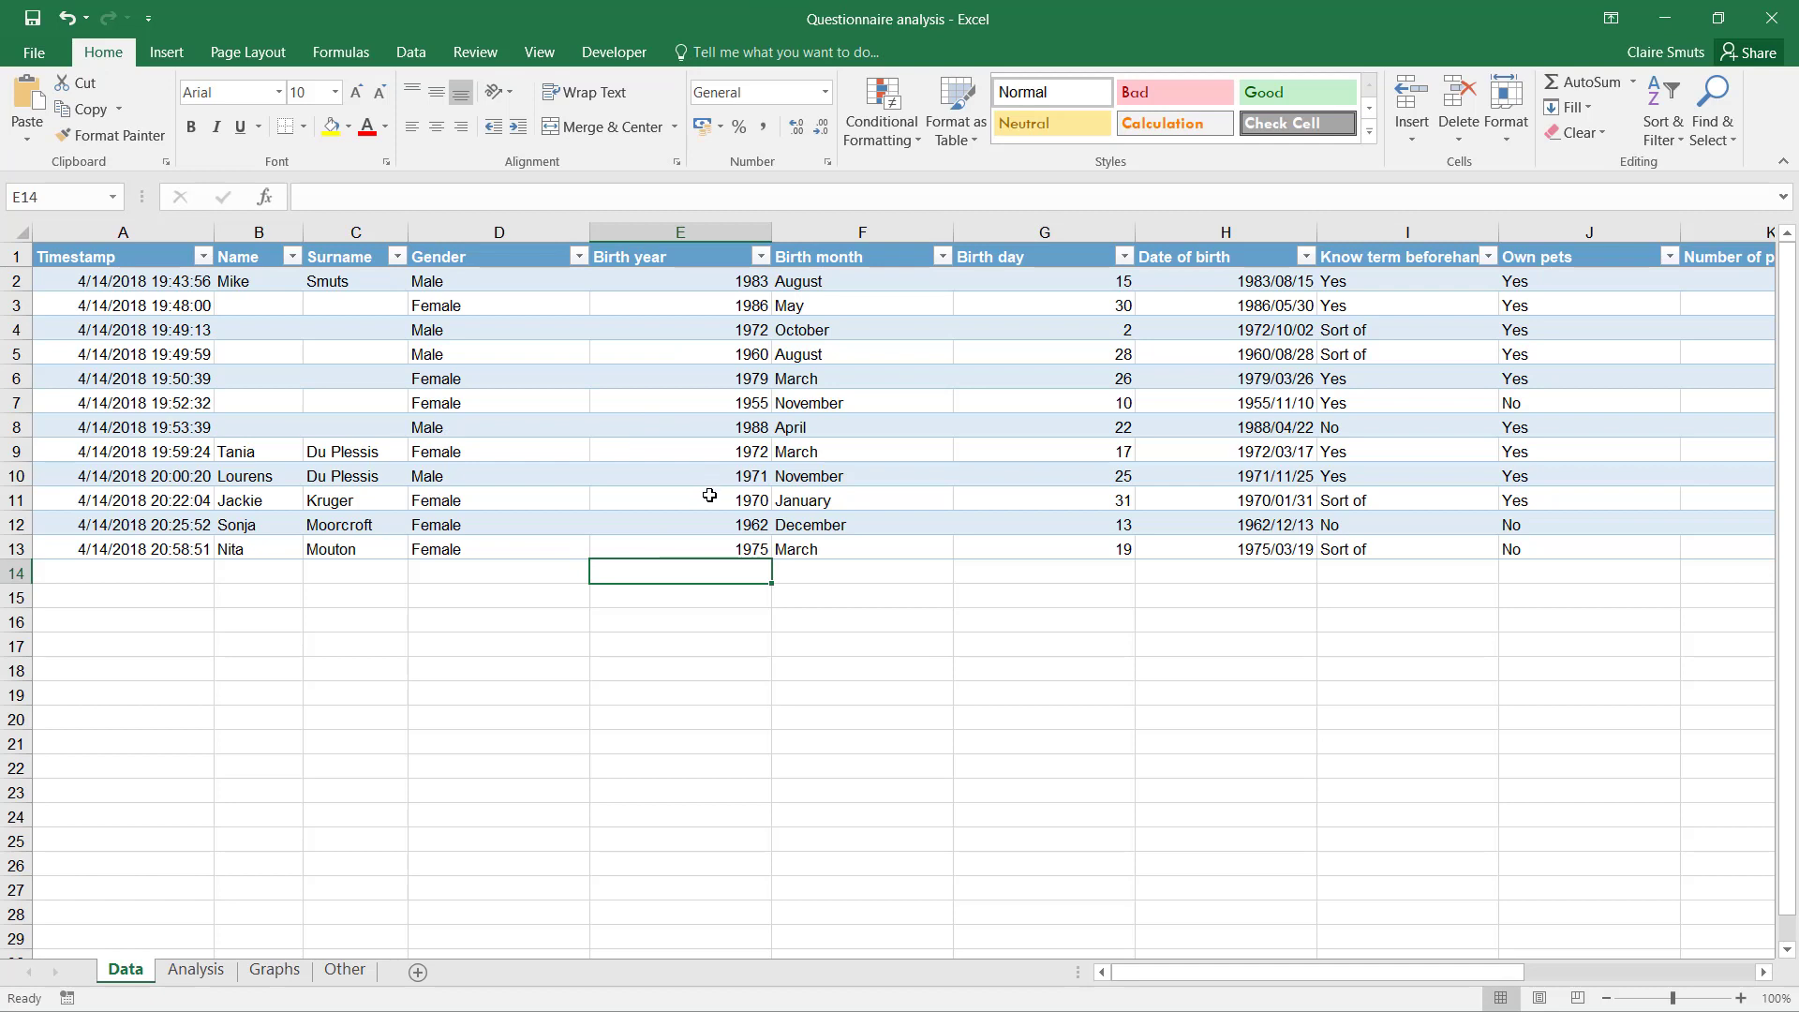
left_click(1577, 82)
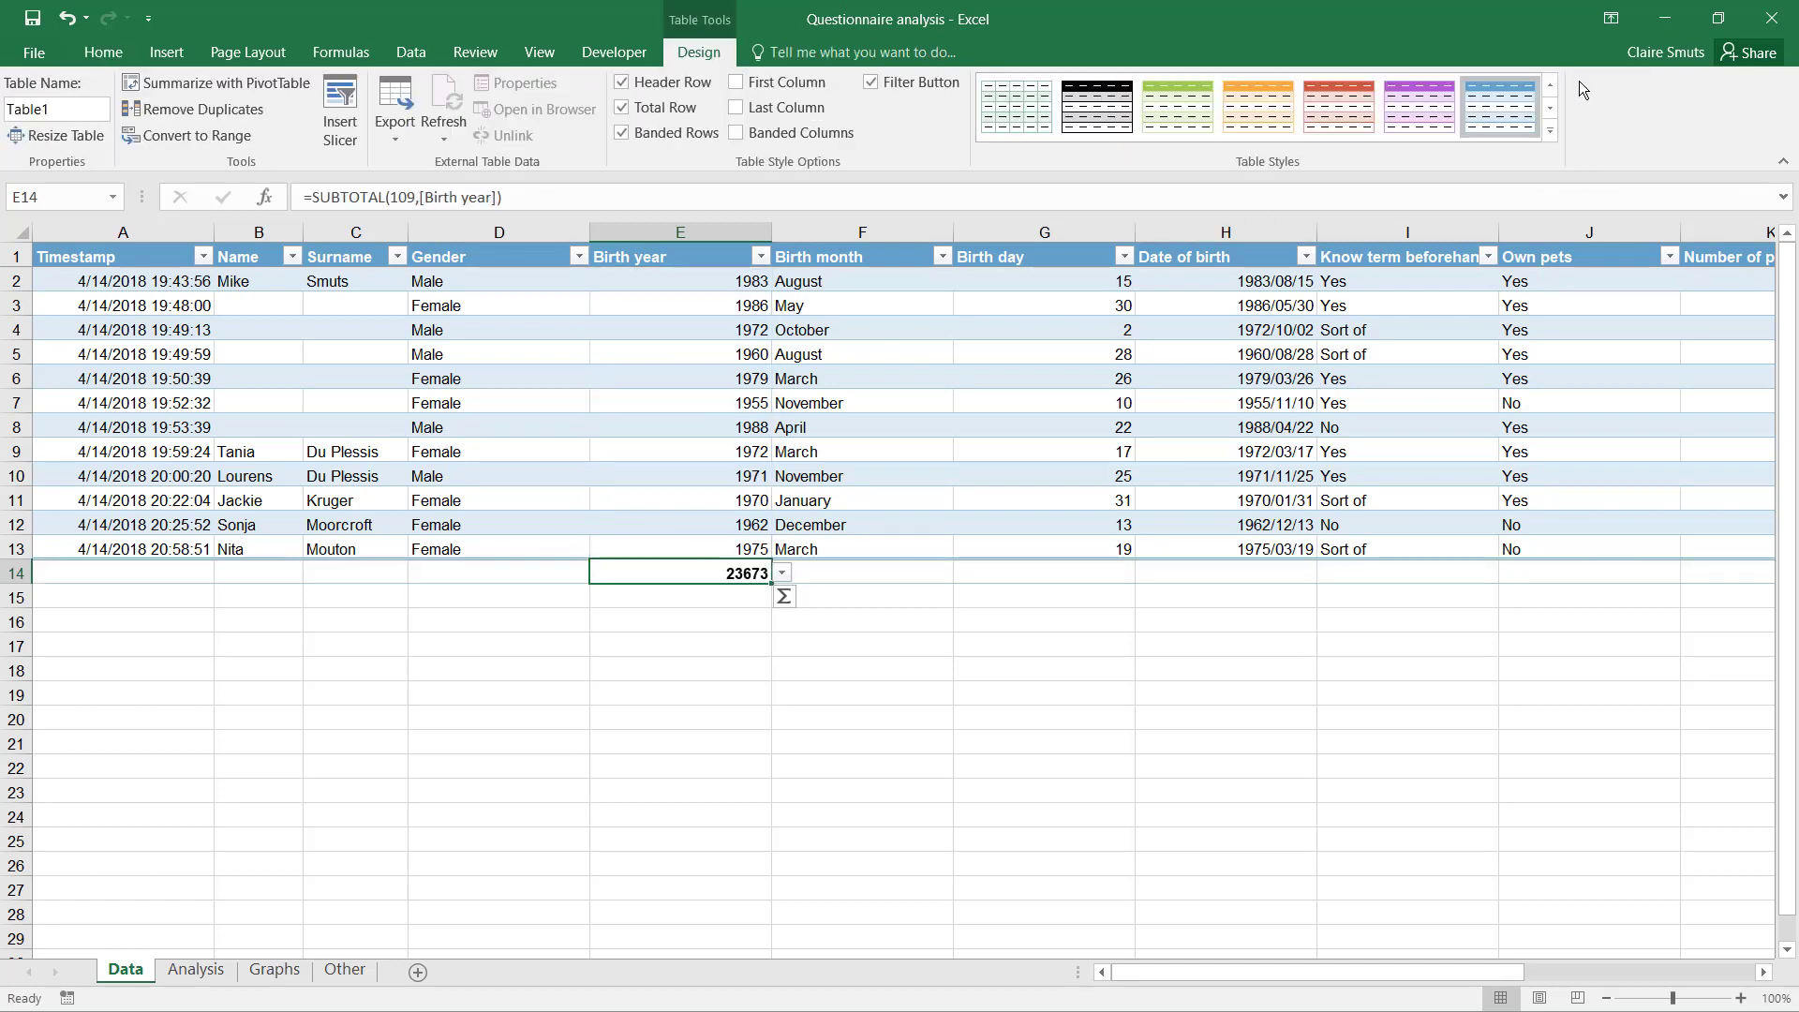
double_click(700, 573)
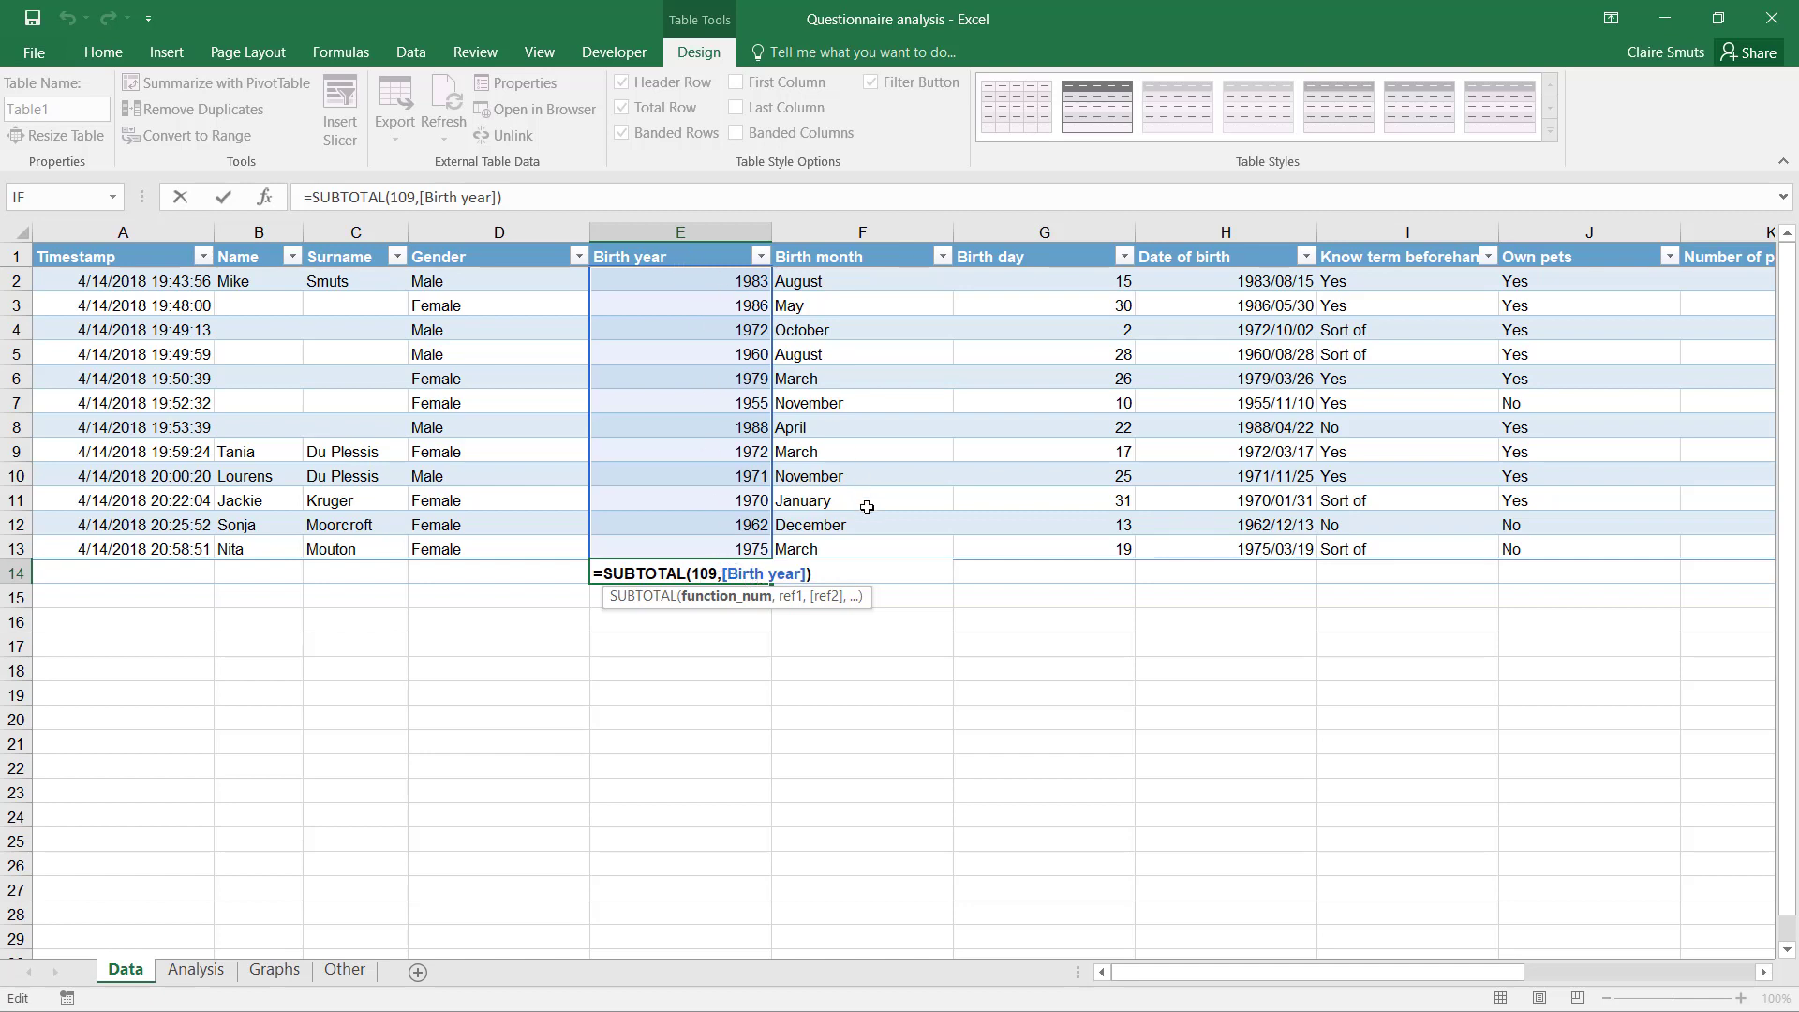
key("ctrl+Return")
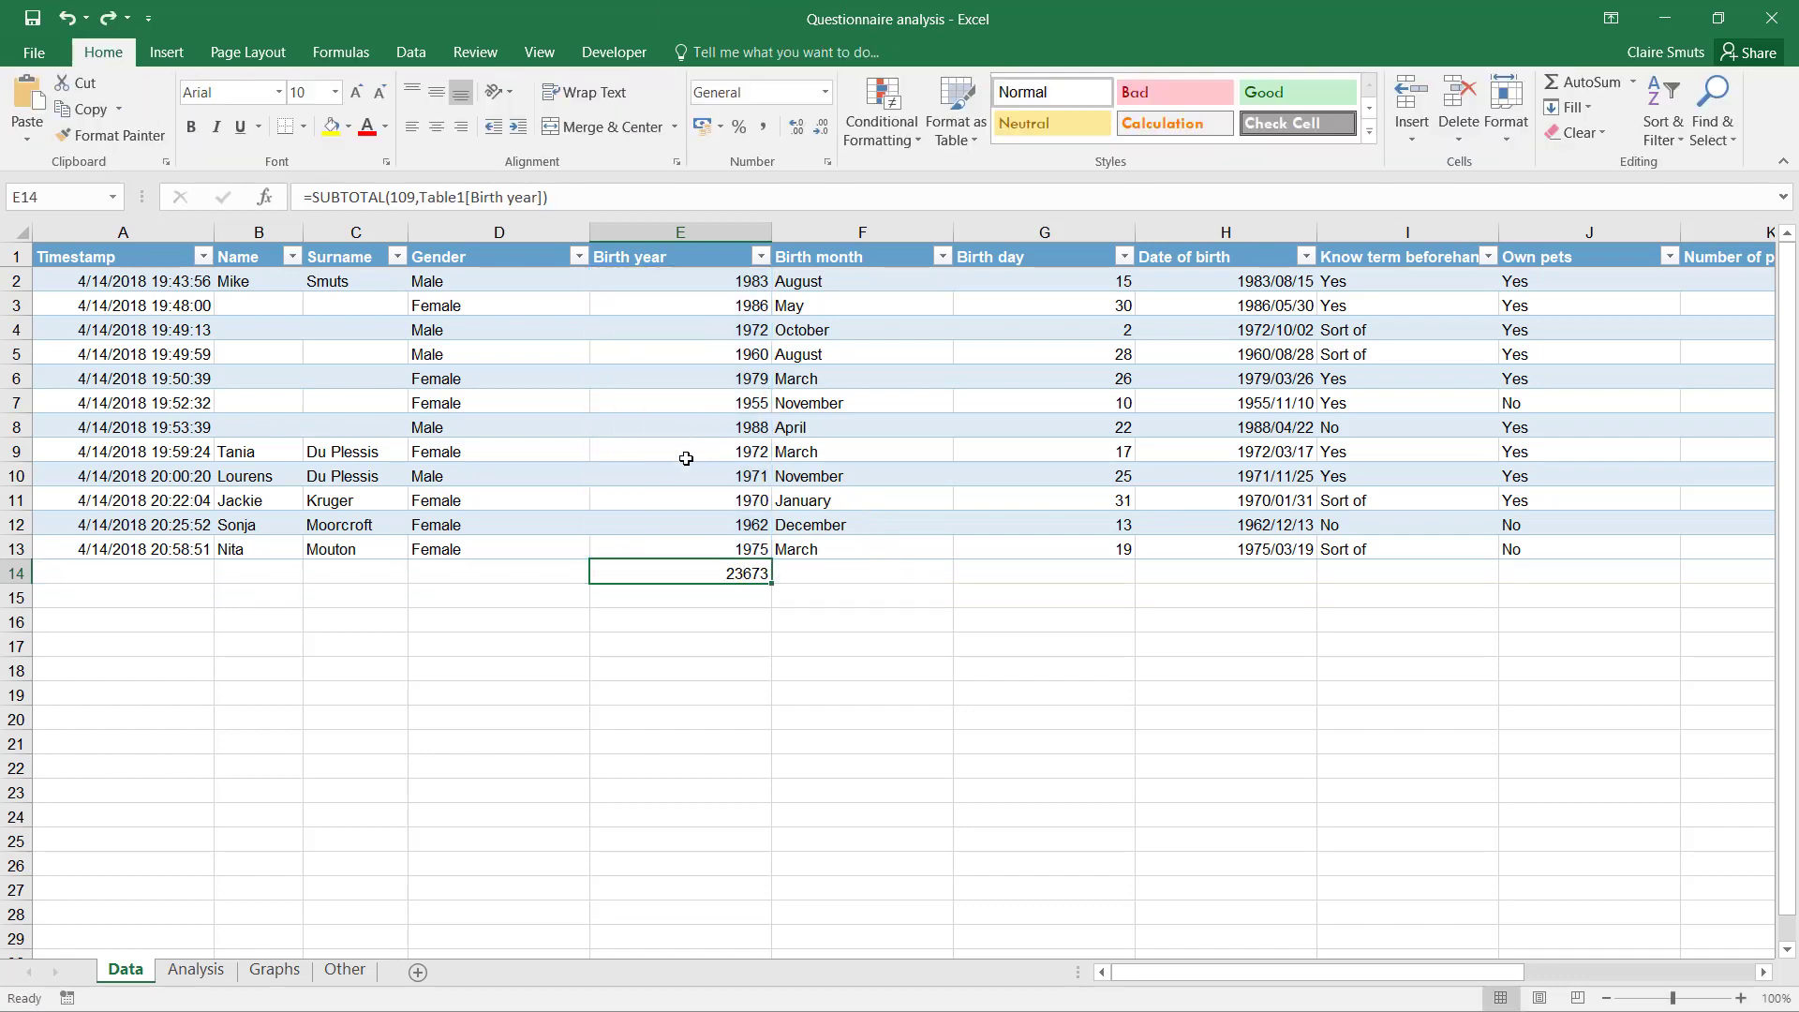
key("Delete")
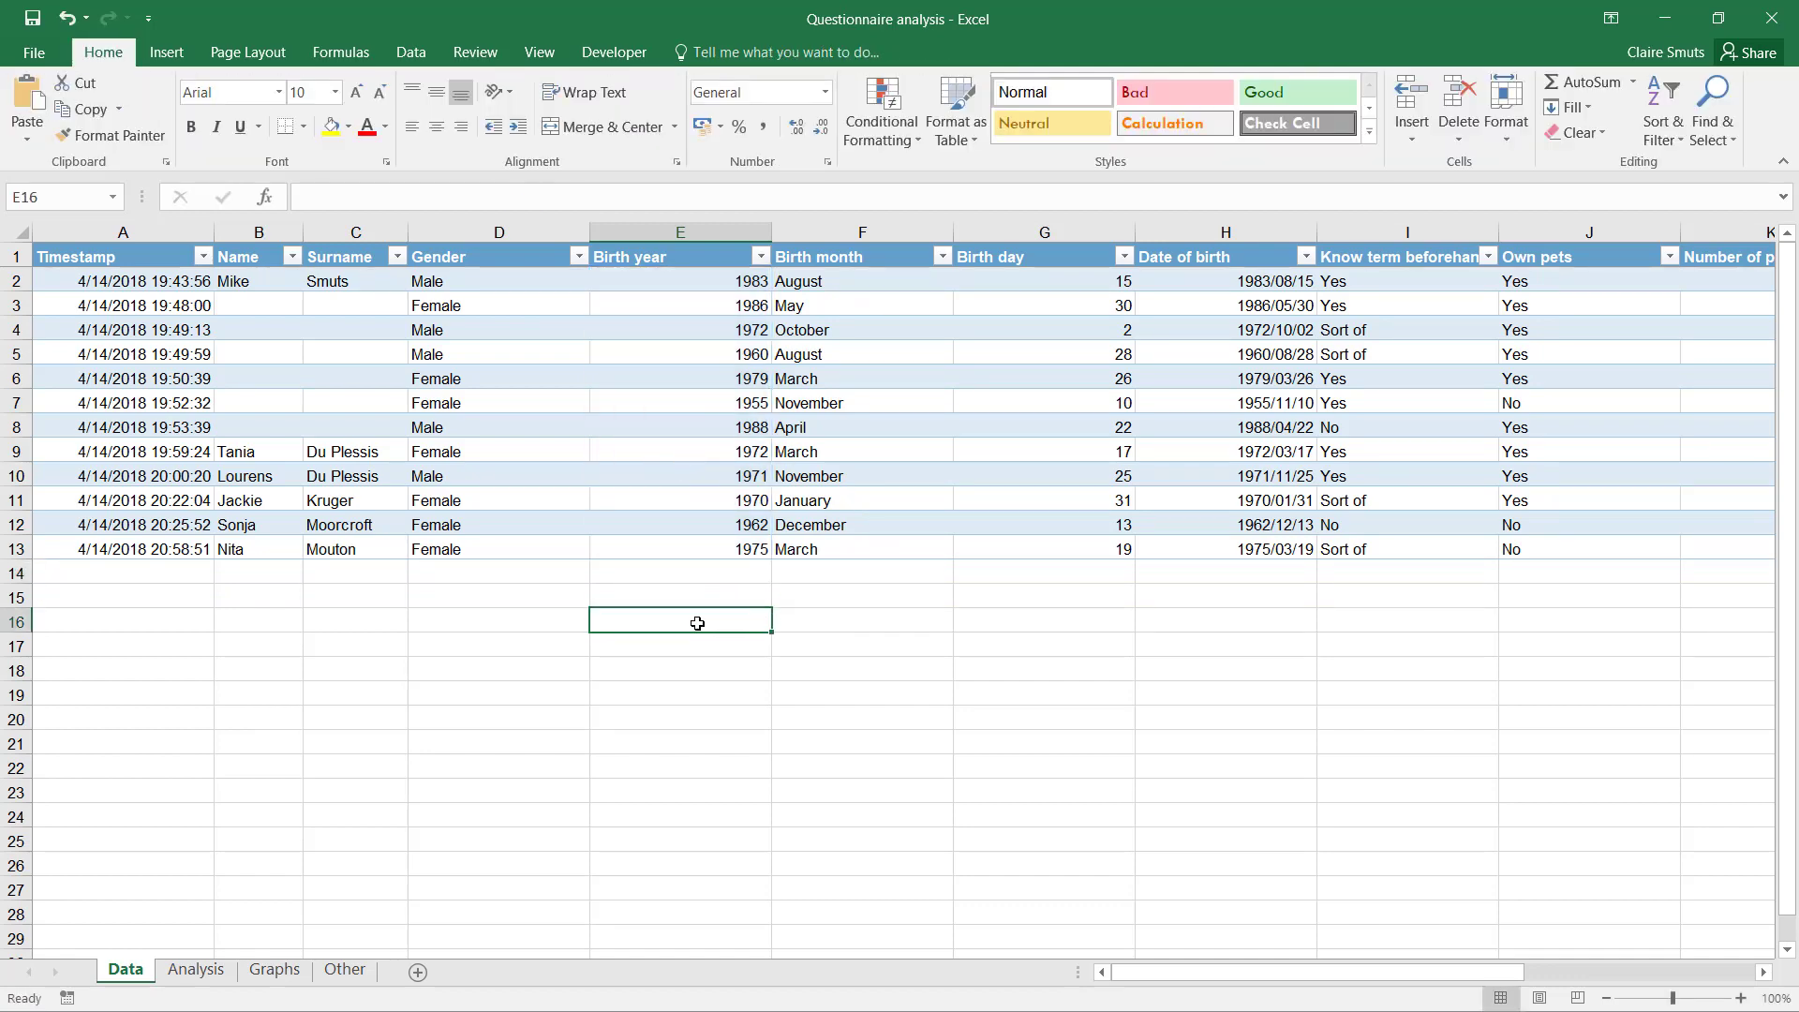
Choose Convert to Range for Table1 from the table design options.
left_click(111, 344)
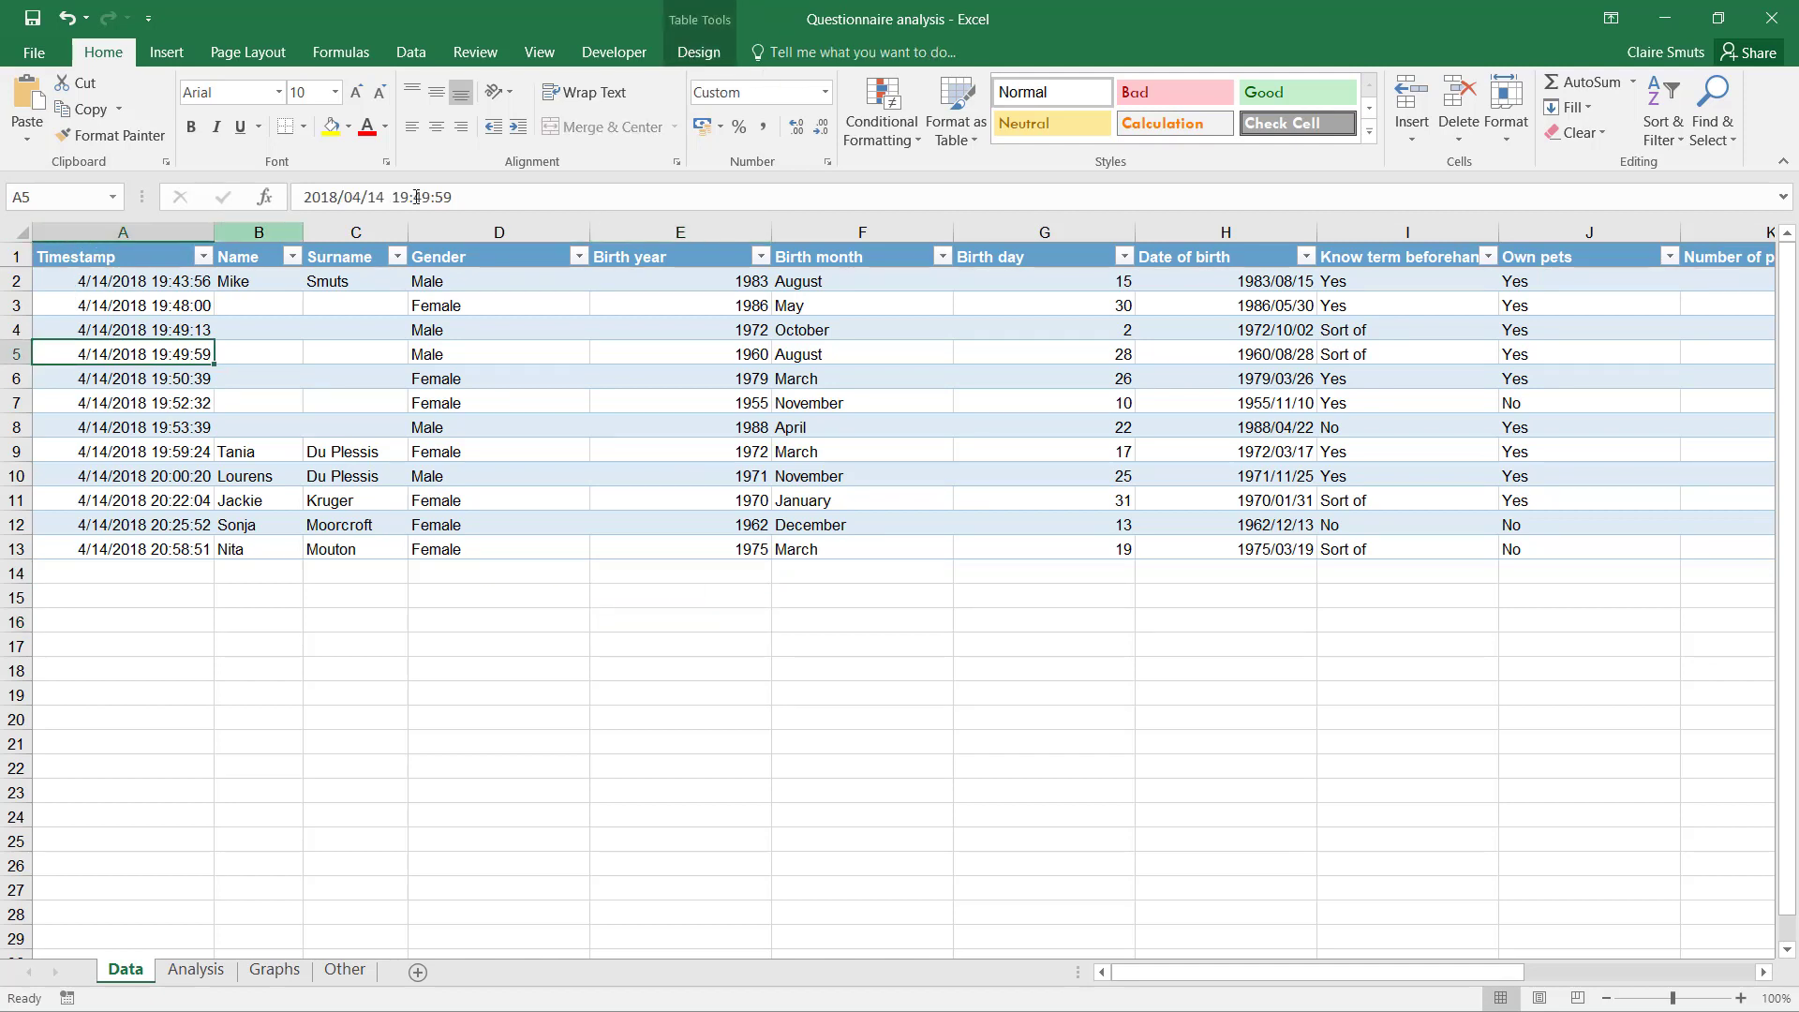
left_click(699, 52)
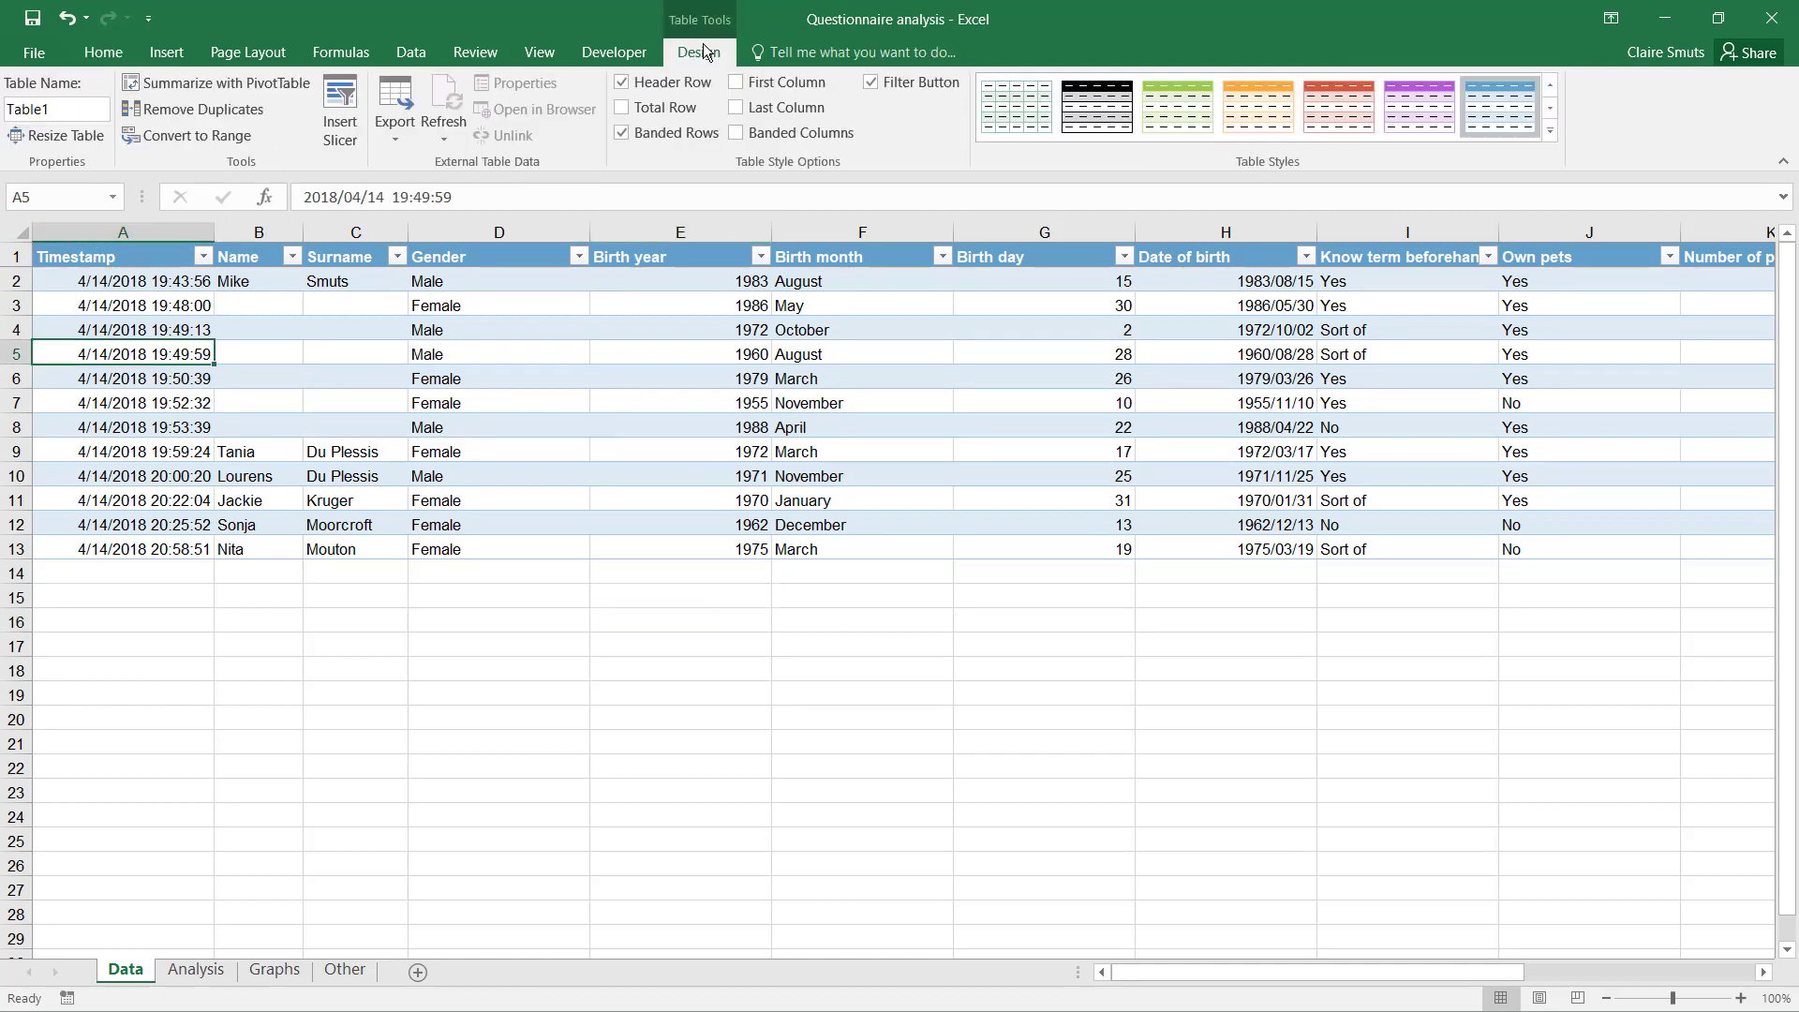
left_click(203, 140)
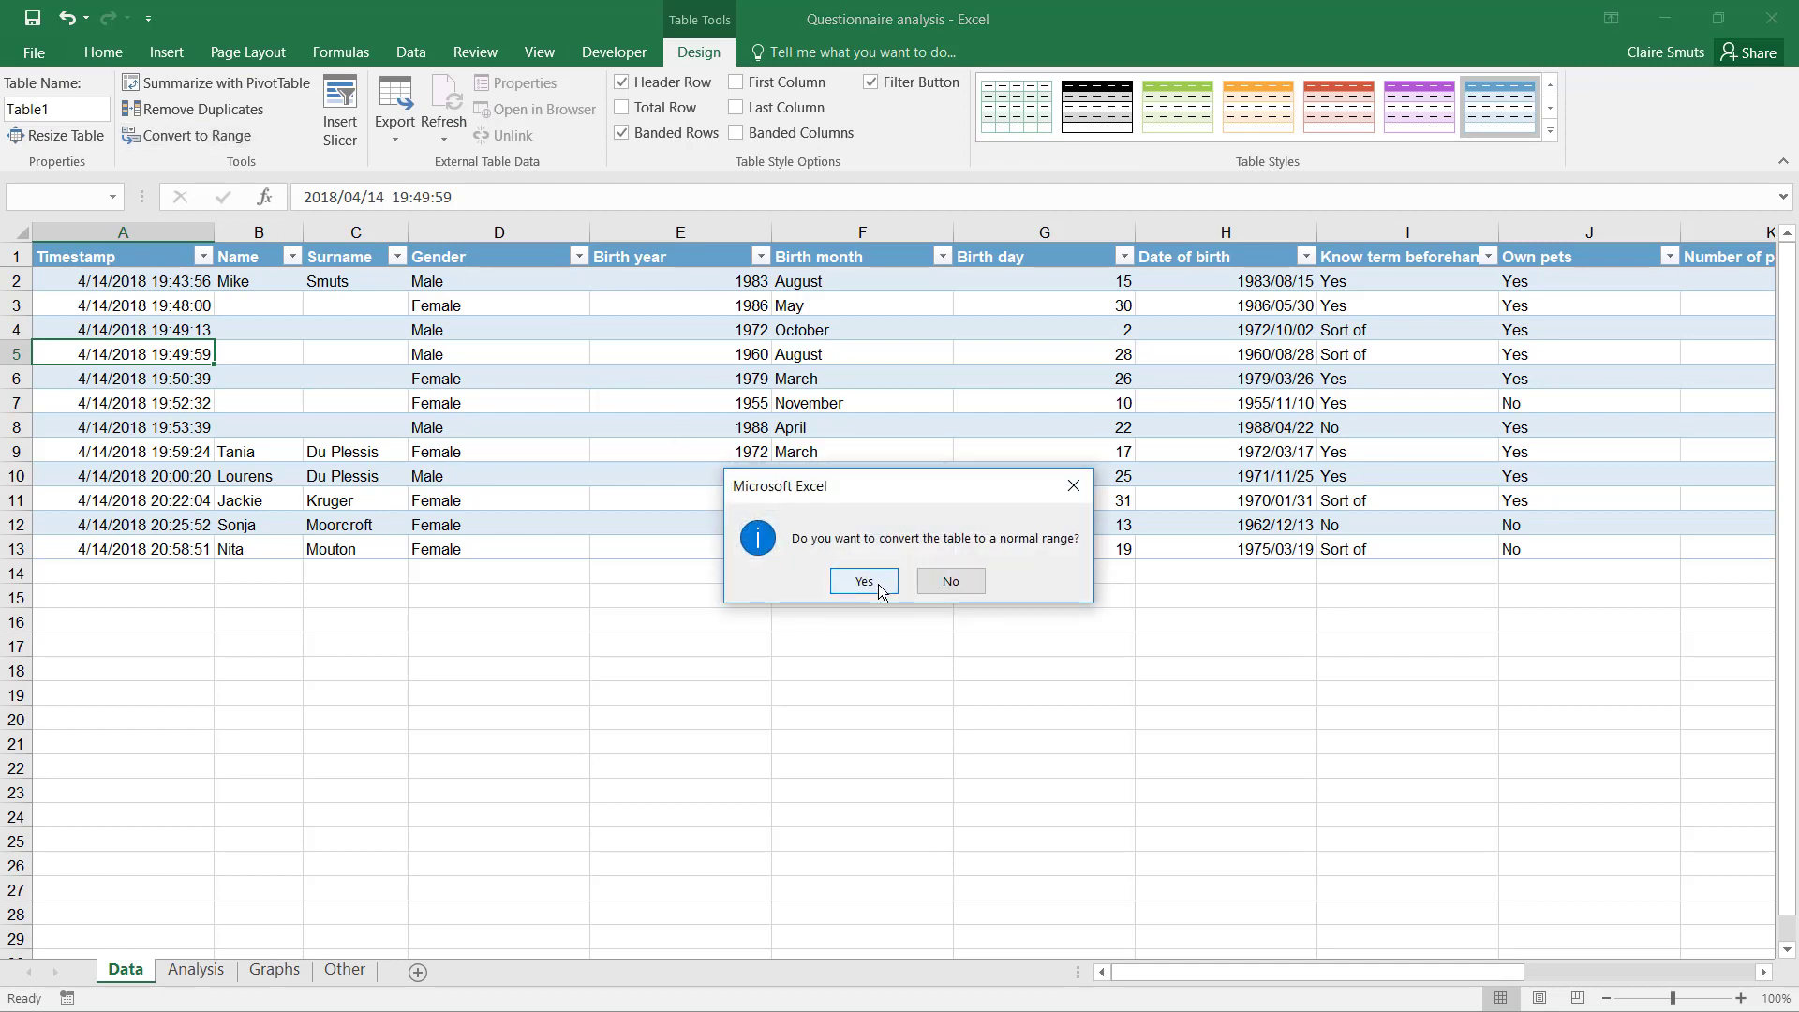
Confirm converting Table1 to a normal range.
left_click(864, 581)
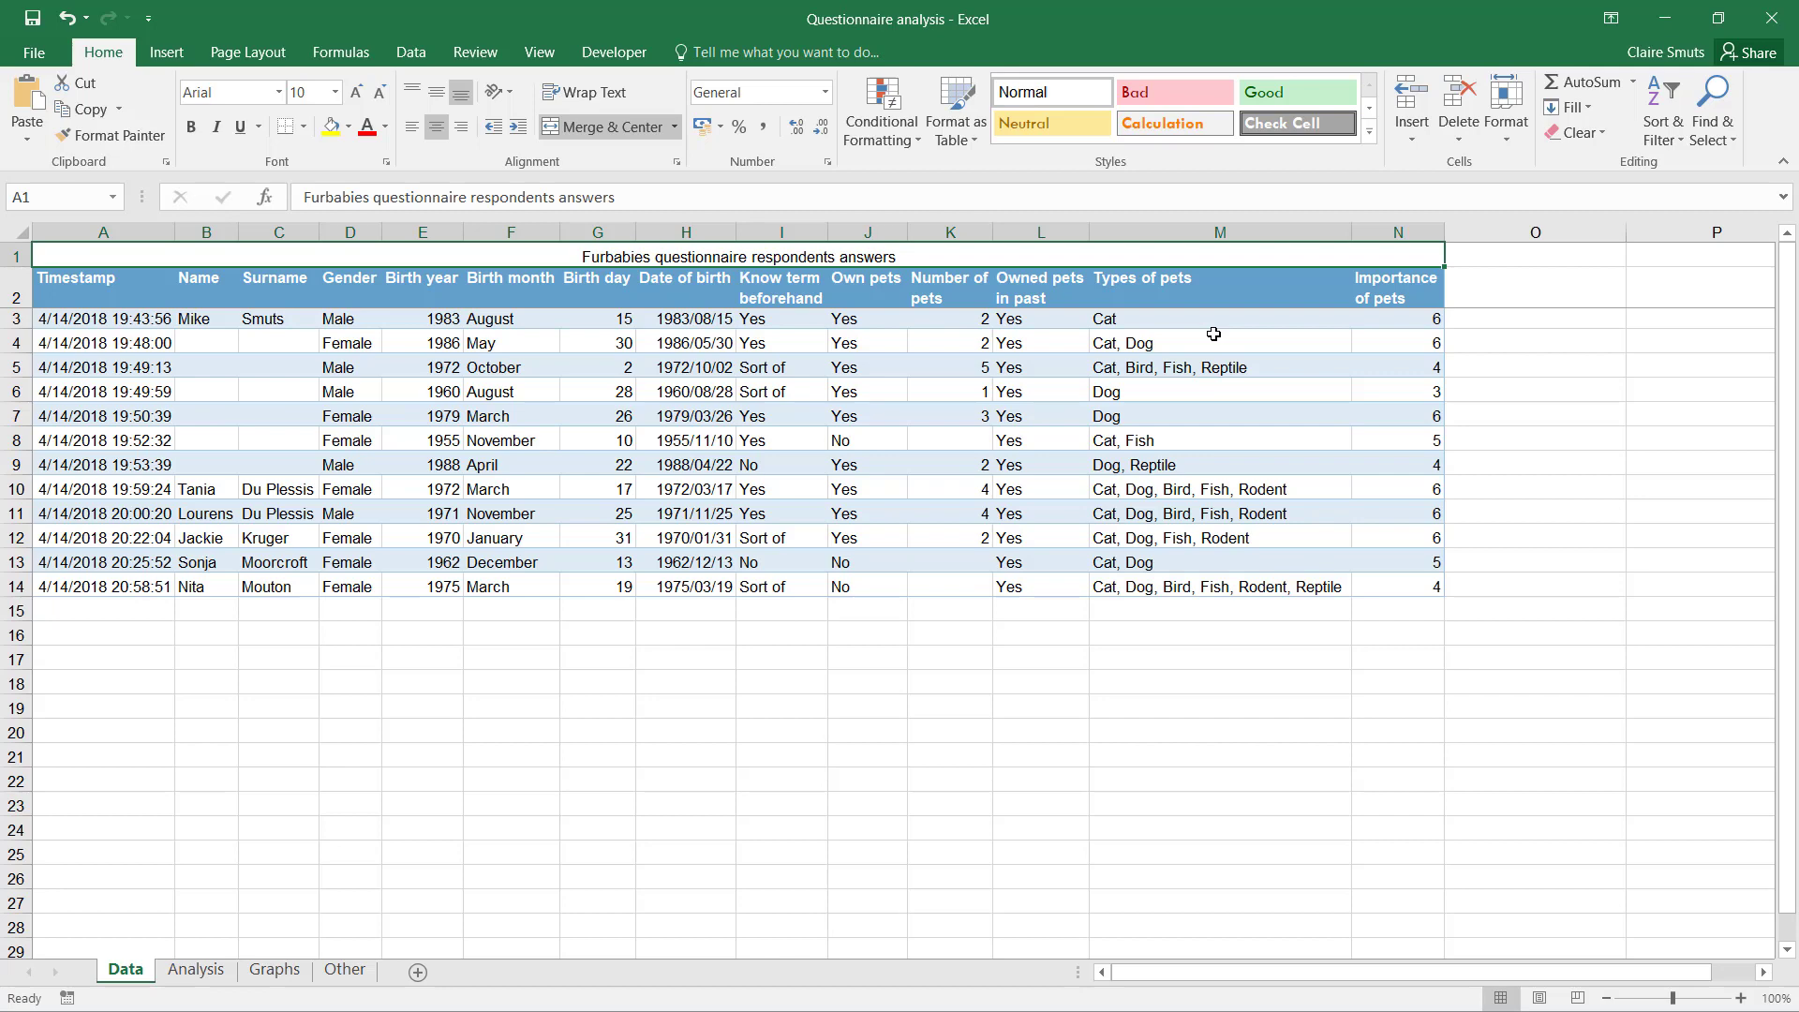
Apply the Title cell style to the A1 heading and drag row 1 taller.
left_click(1370, 131)
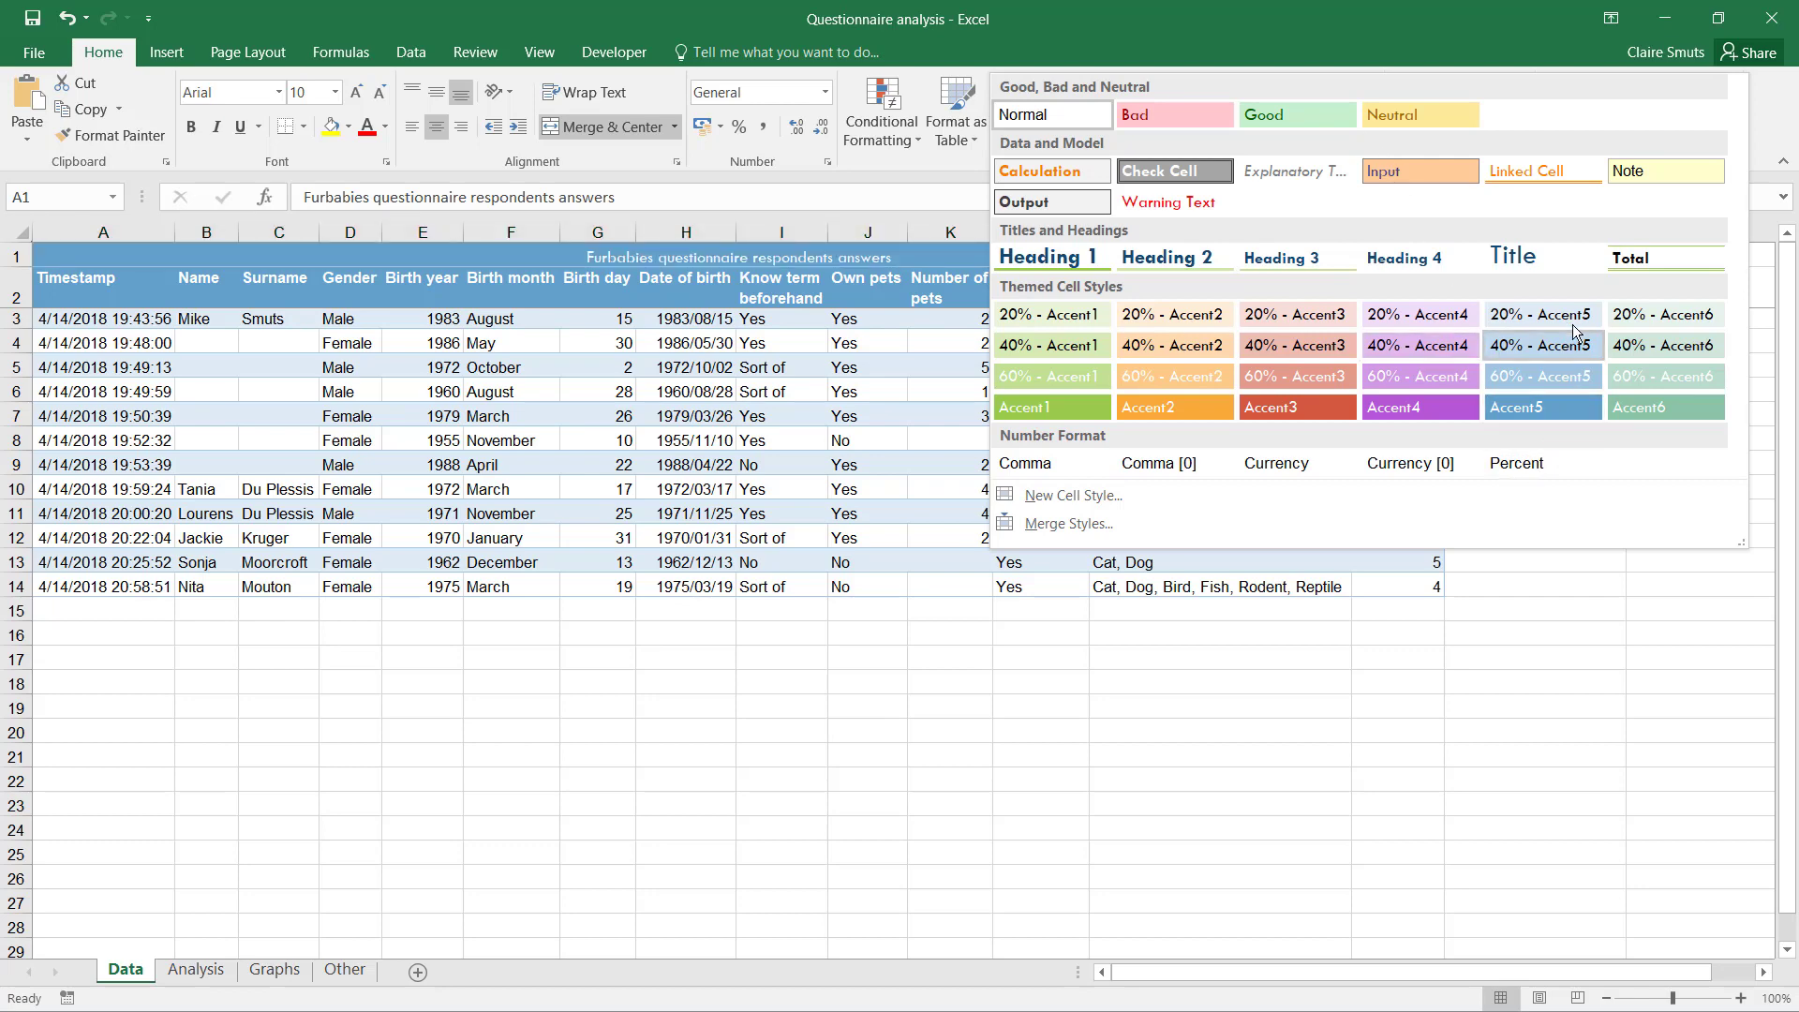
left_click(1567, 264)
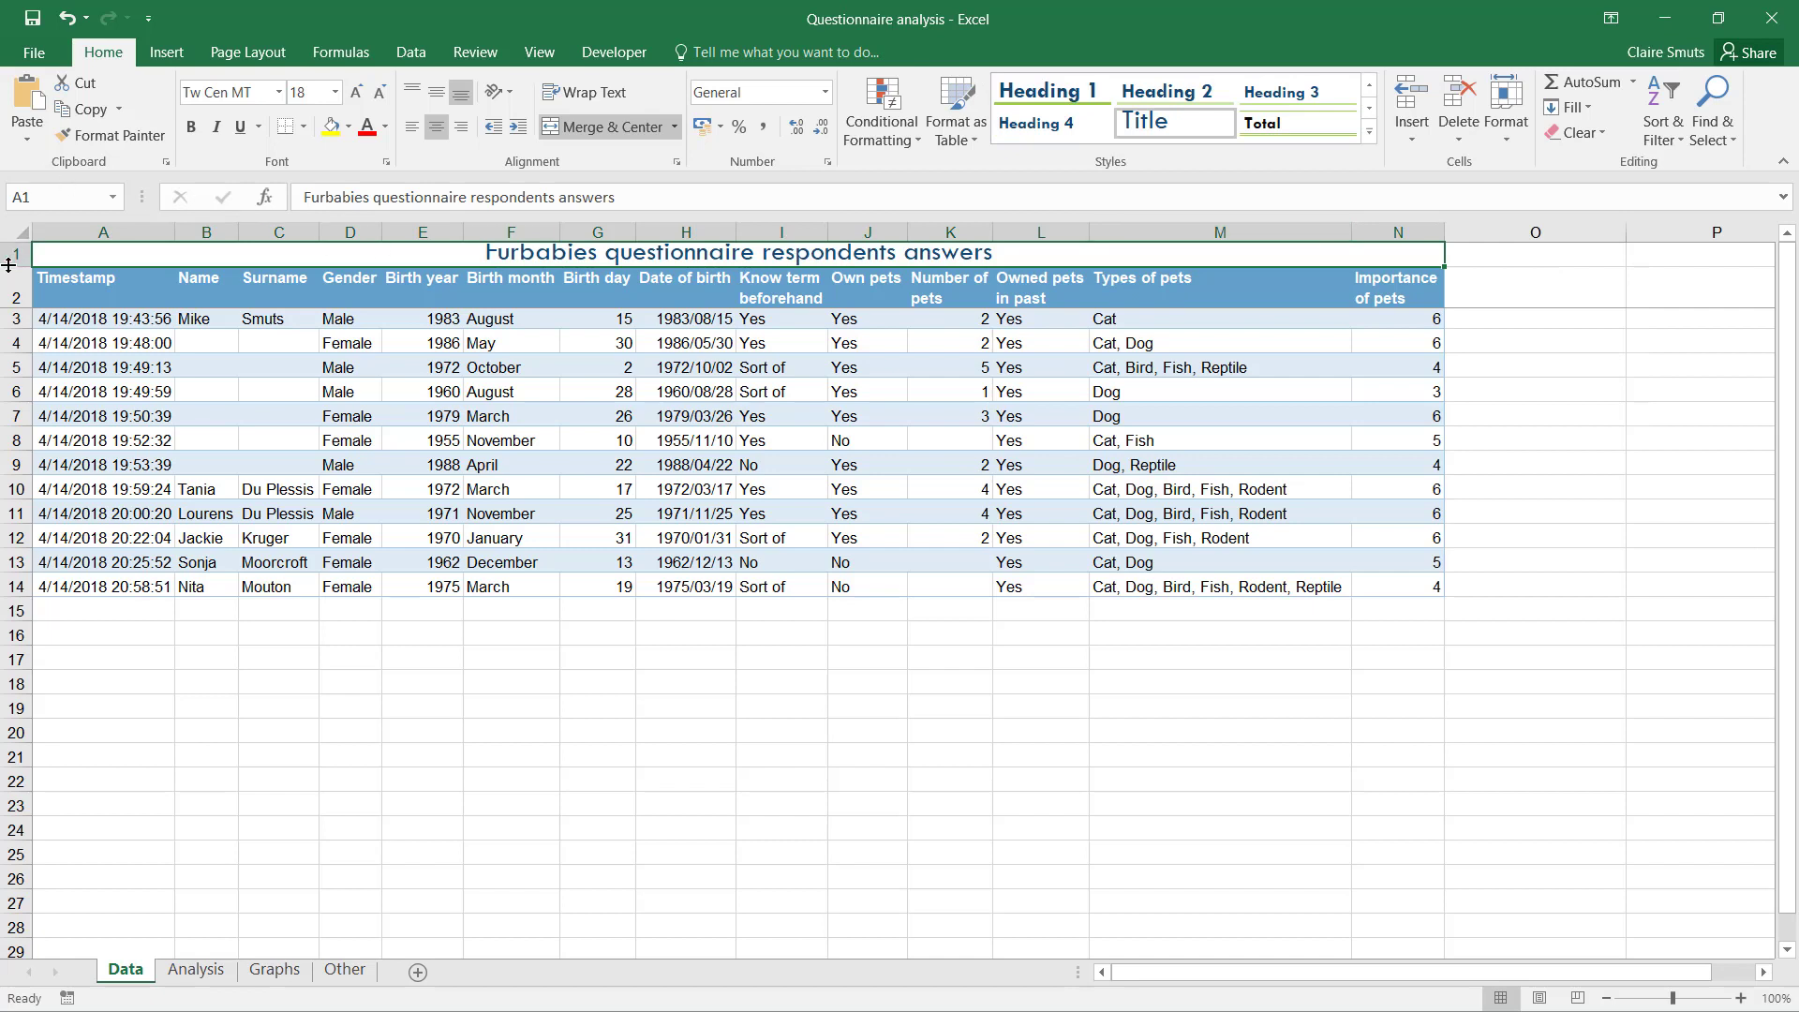
left_click_drag(14, 267, 14, 294)
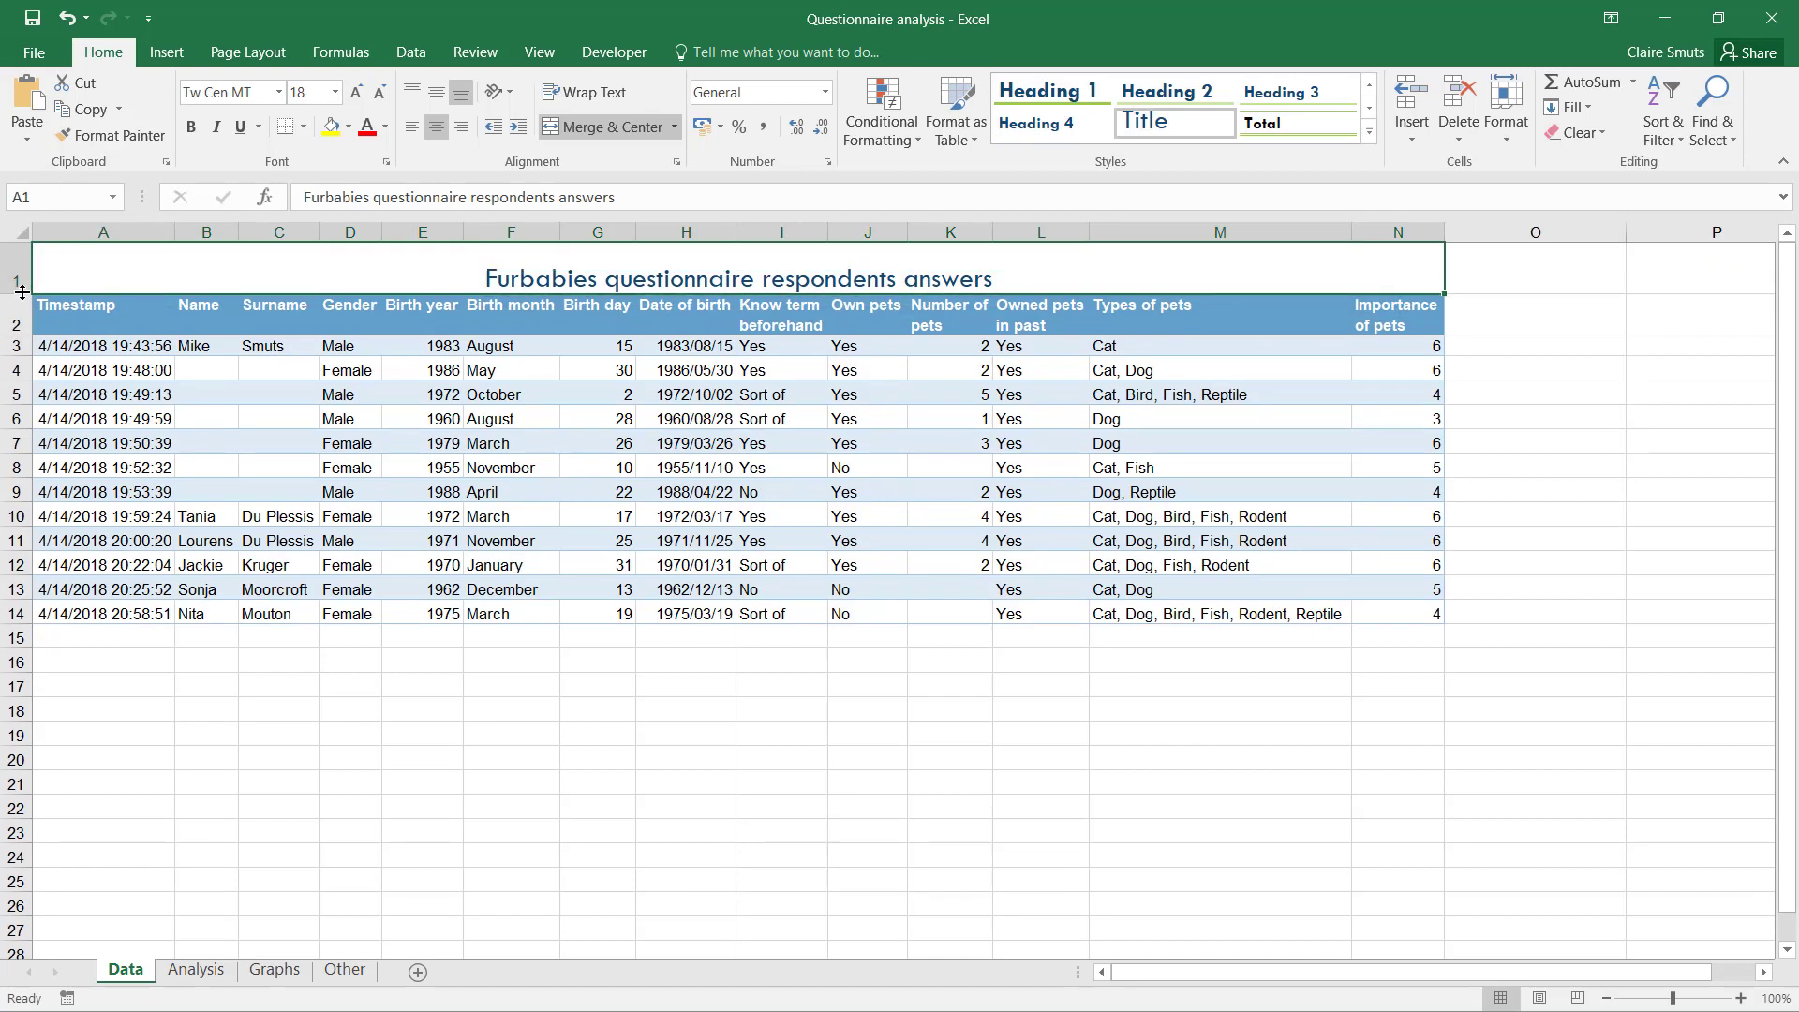
left_click(820, 447)
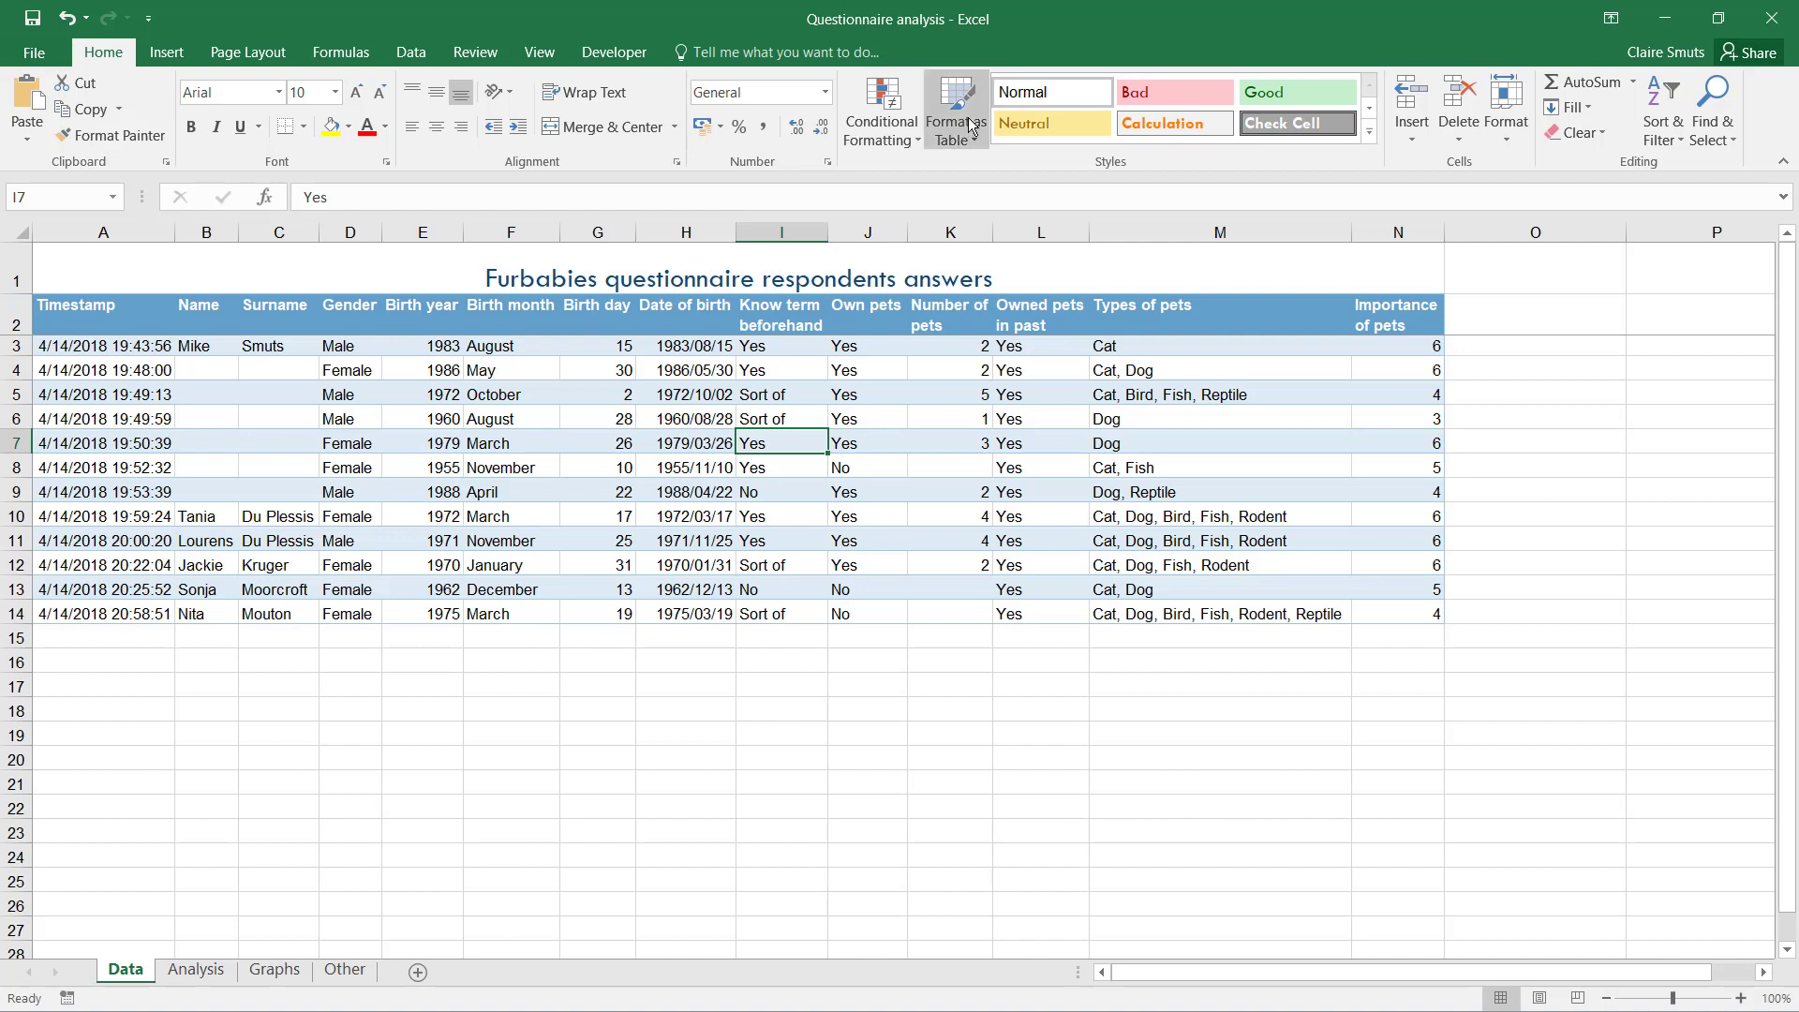
left_click(925, 396)
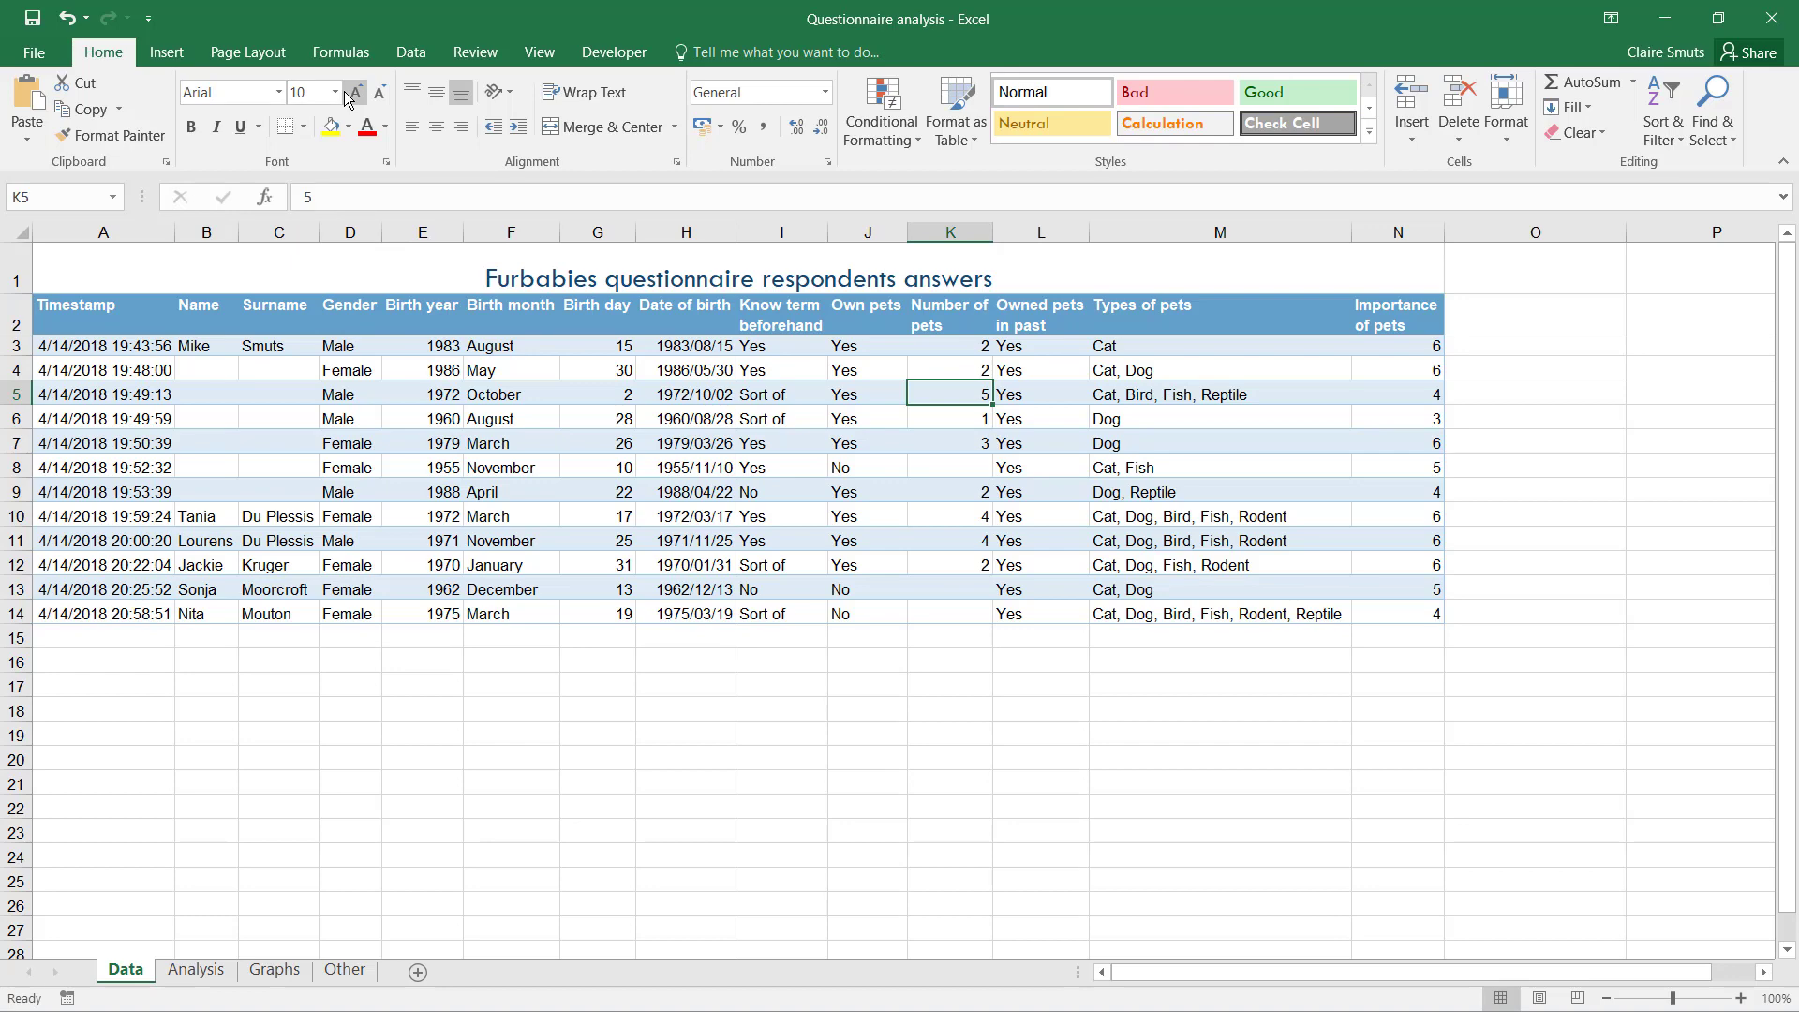
left_click(302, 129)
left_click(303, 129)
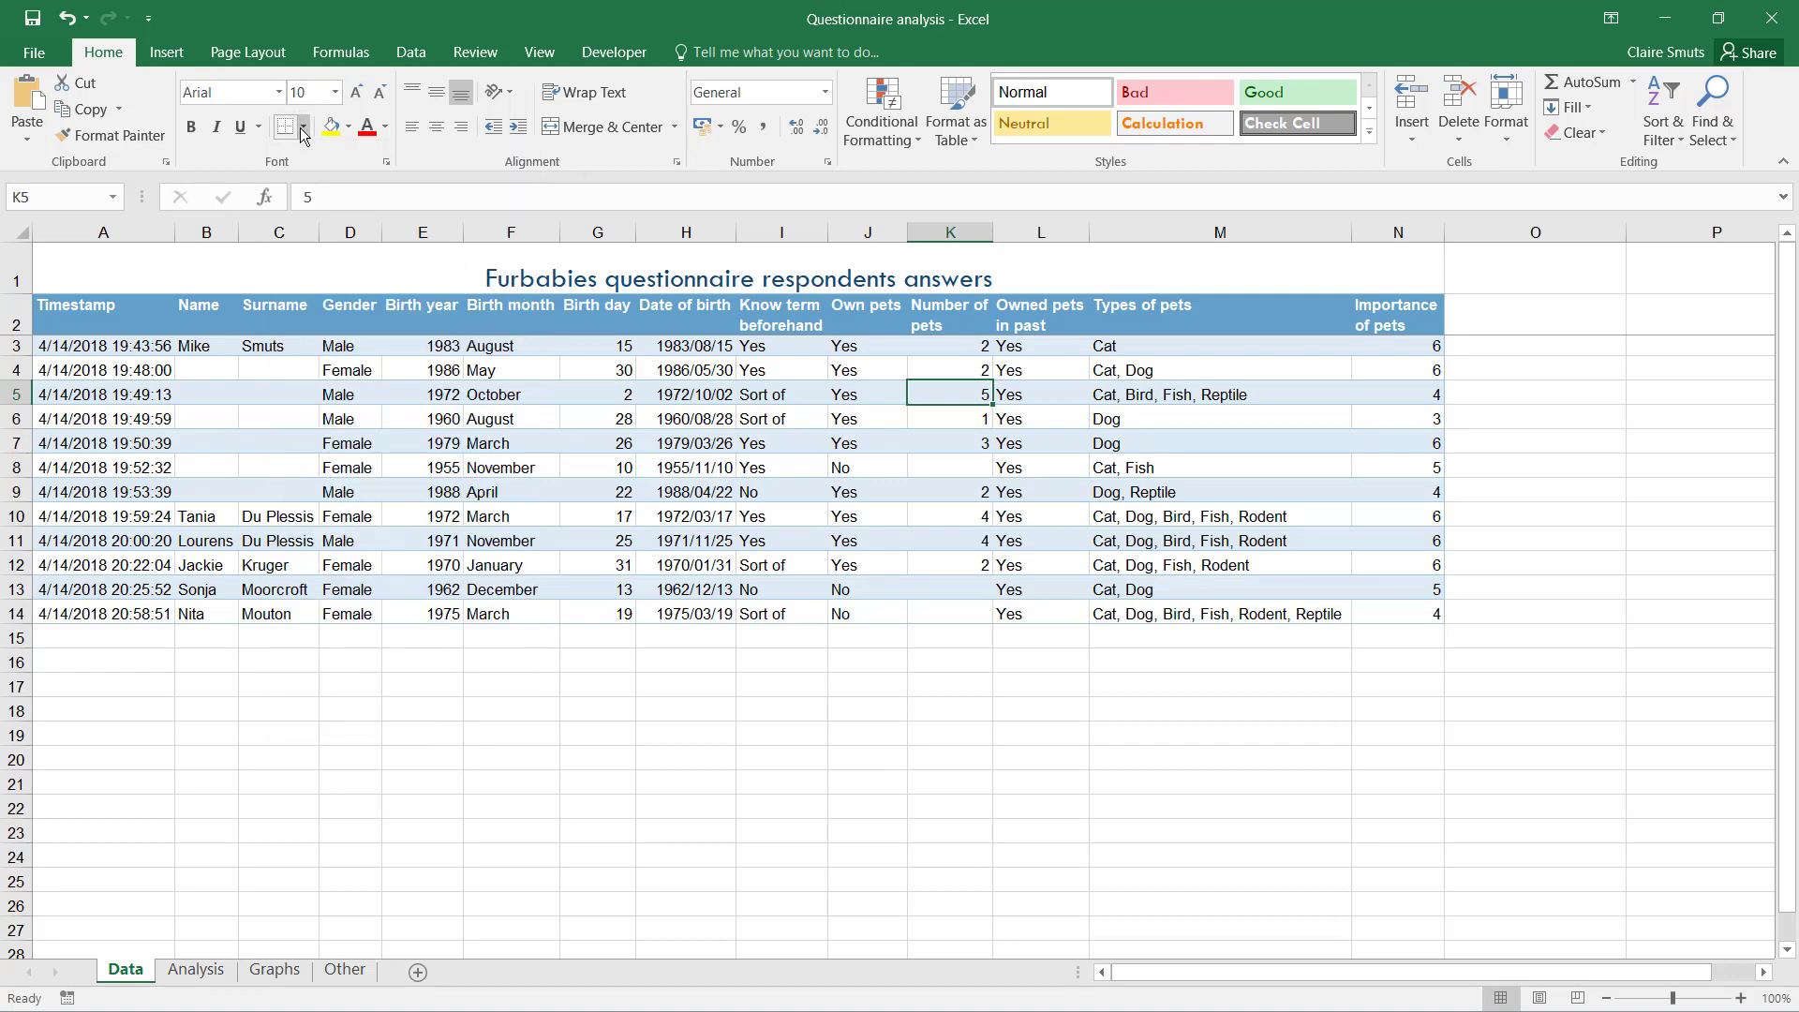